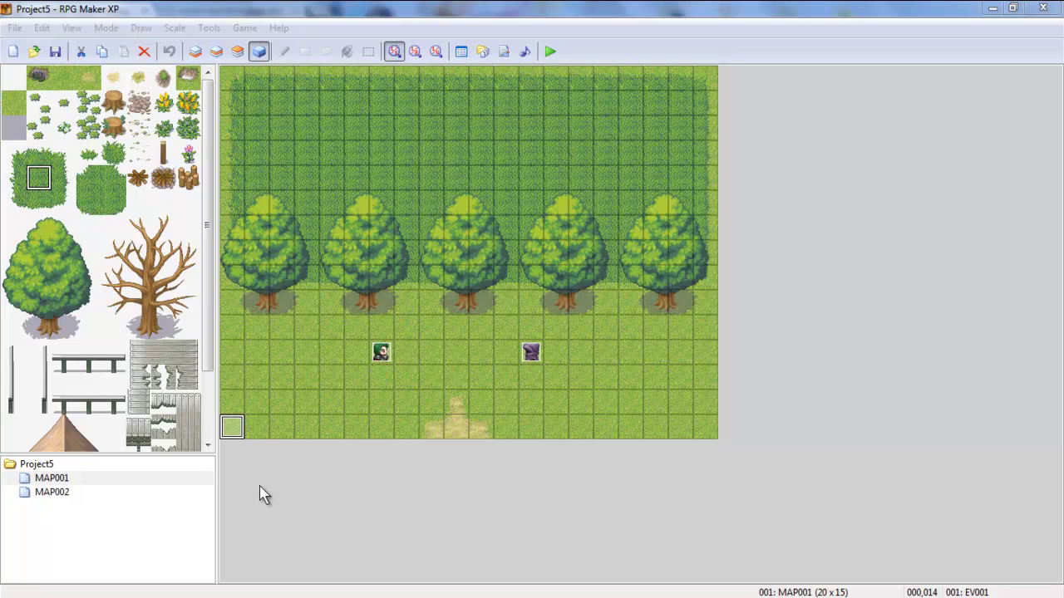
- Switch to MAP002 and select the path tile and the green-haired and purple-robed characters
click(82, 494)
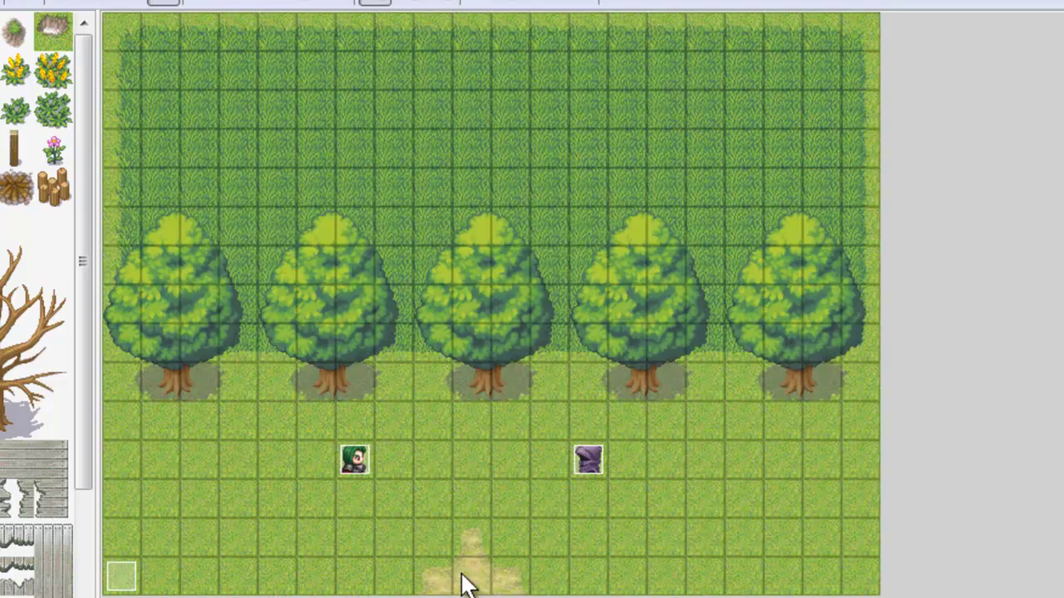
click(467, 581)
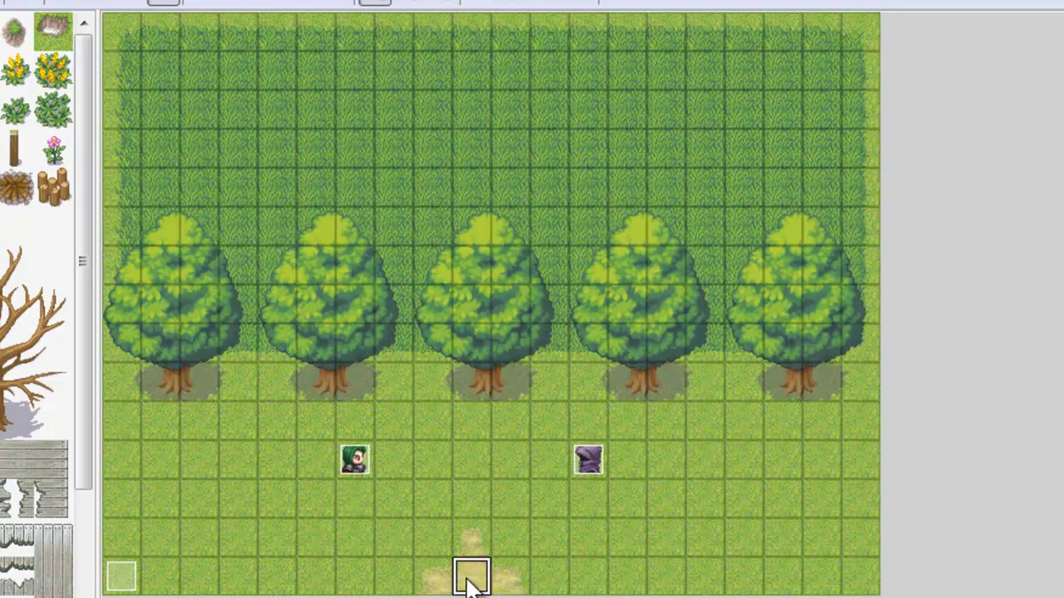
click(353, 463)
click(577, 468)
click(363, 472)
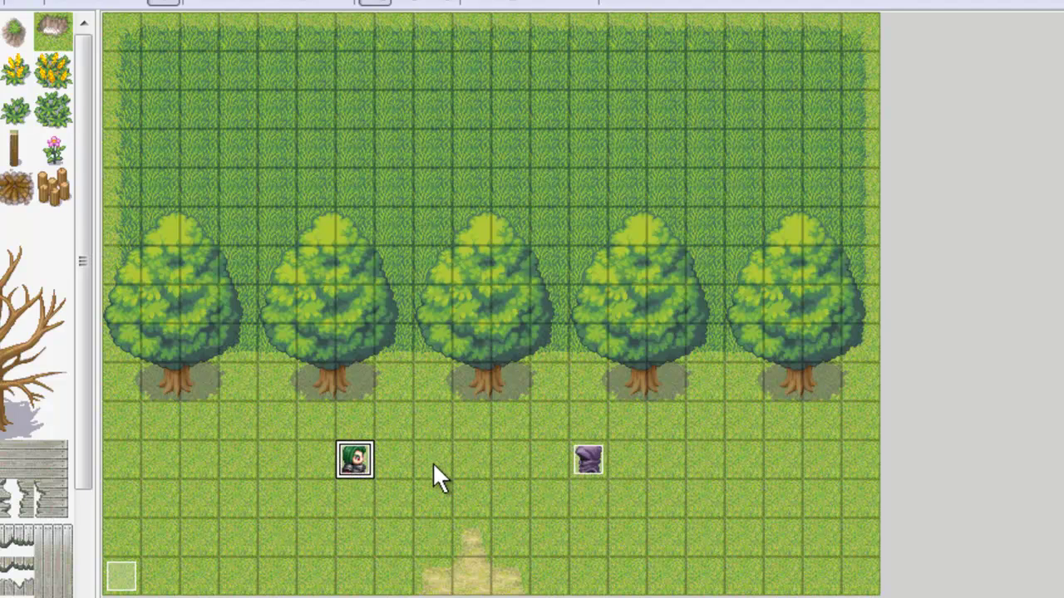
- Open the bottom-left event EV001 and set its trigger to Parallel Process
click(123, 577)
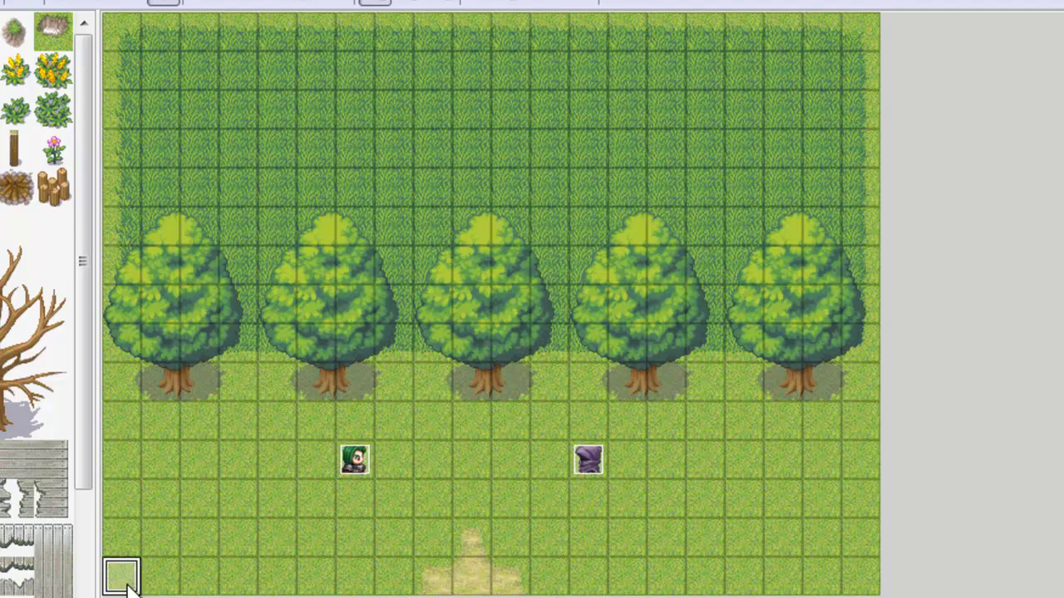
double_click(123, 577)
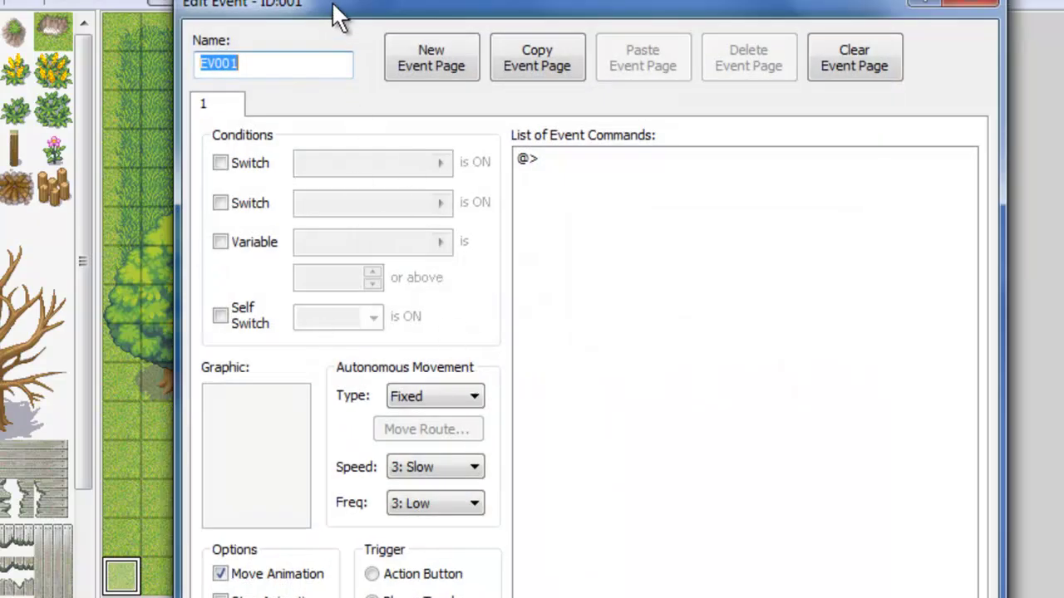
drag(332, 11, 527, 0)
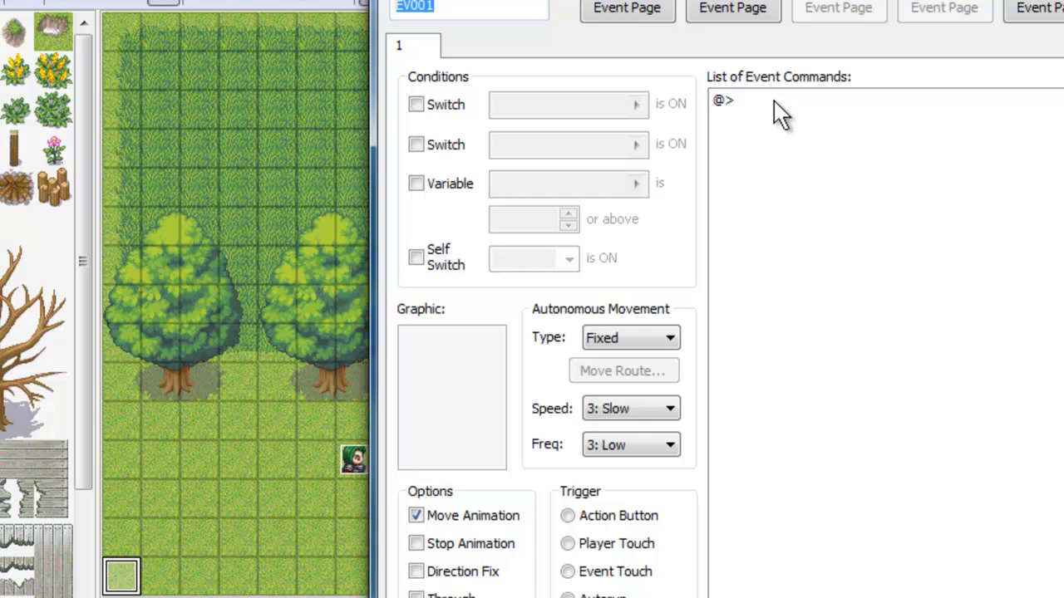
click(606, 597)
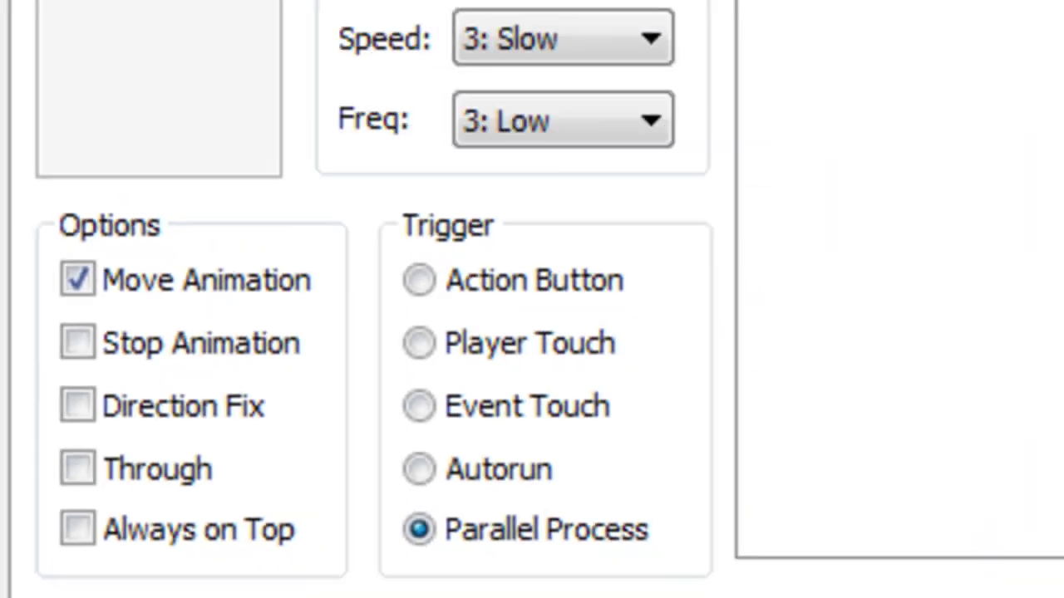
- Add a Show Text command reading 'Blah blah blah!'
double_click(404, 22)
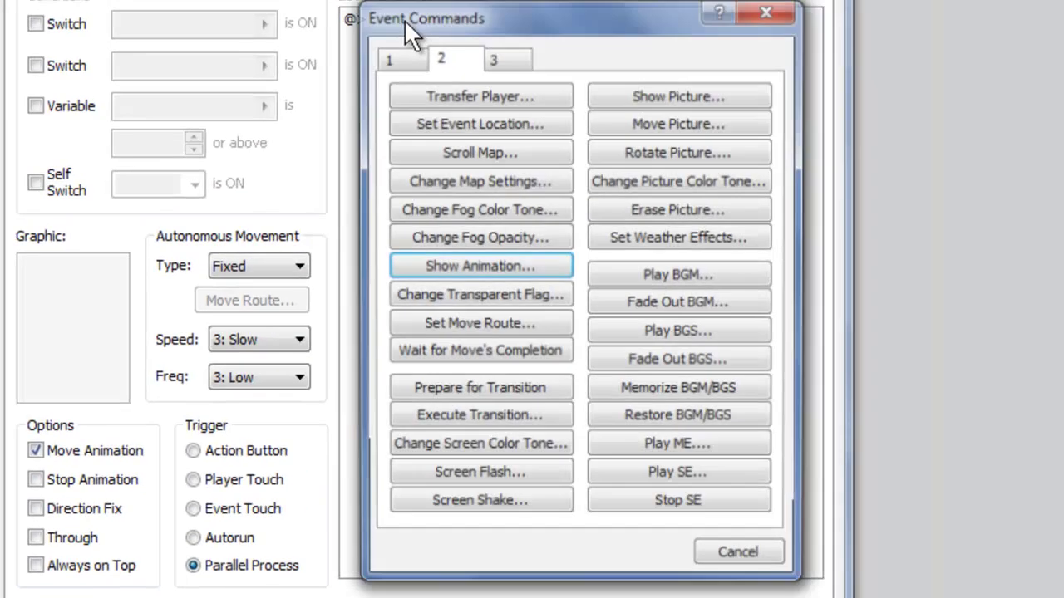
click(401, 50)
click(472, 90)
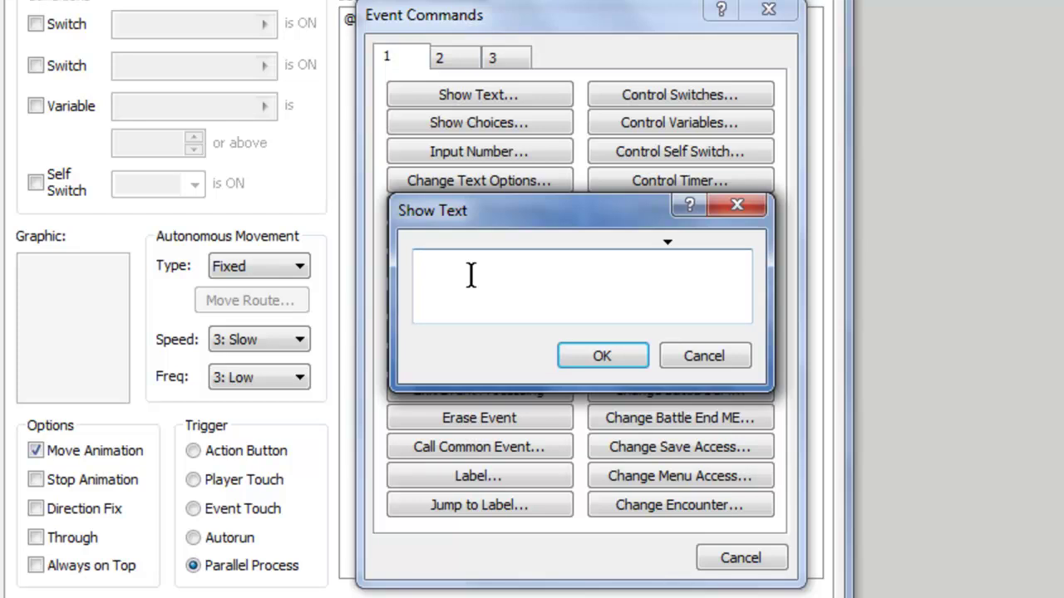
text(Blah blah blah!)
click(602, 356)
- Insert Show Animation above the text: 002: LordKnight with 098: EM Exclamation
right_click(409, 19)
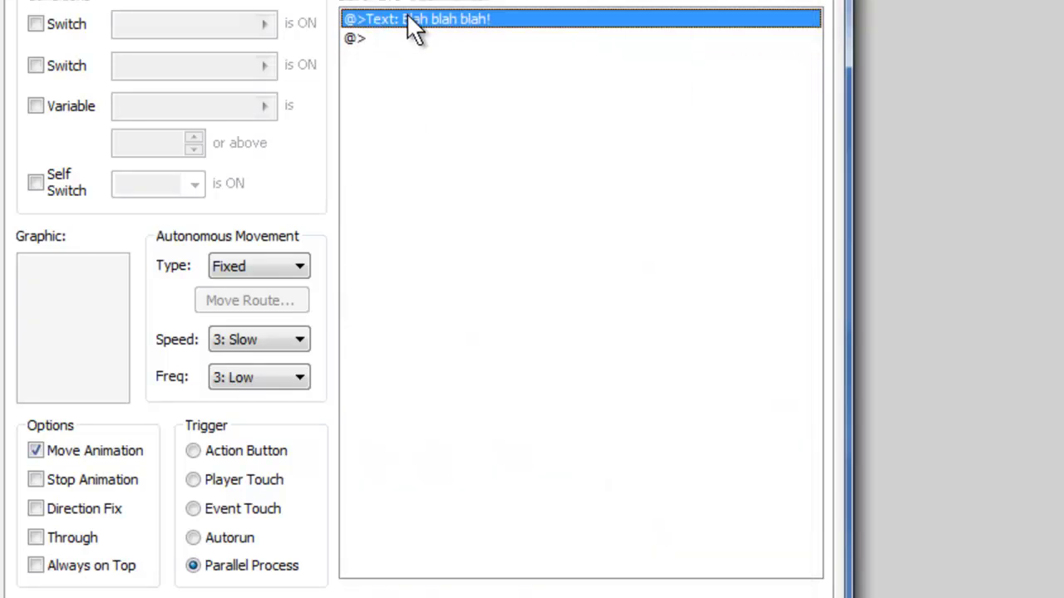
click(436, 29)
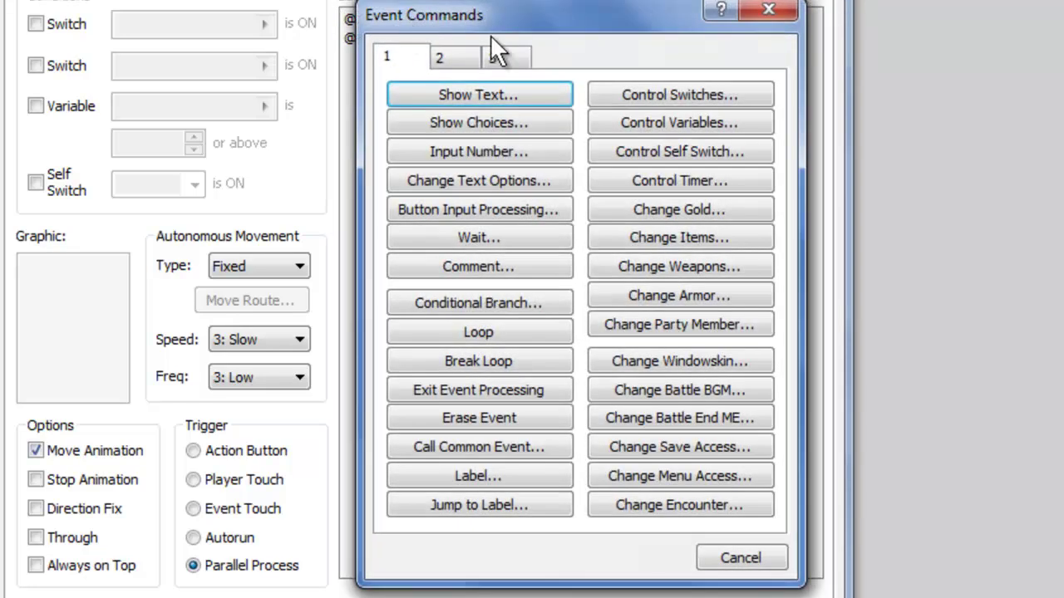
click(453, 60)
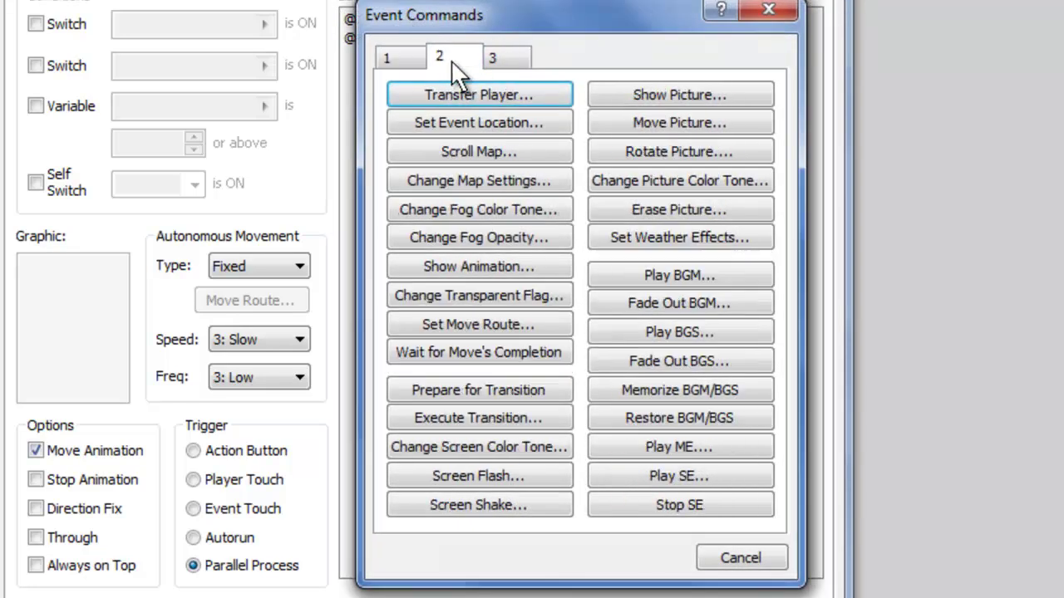
click(495, 265)
click(538, 287)
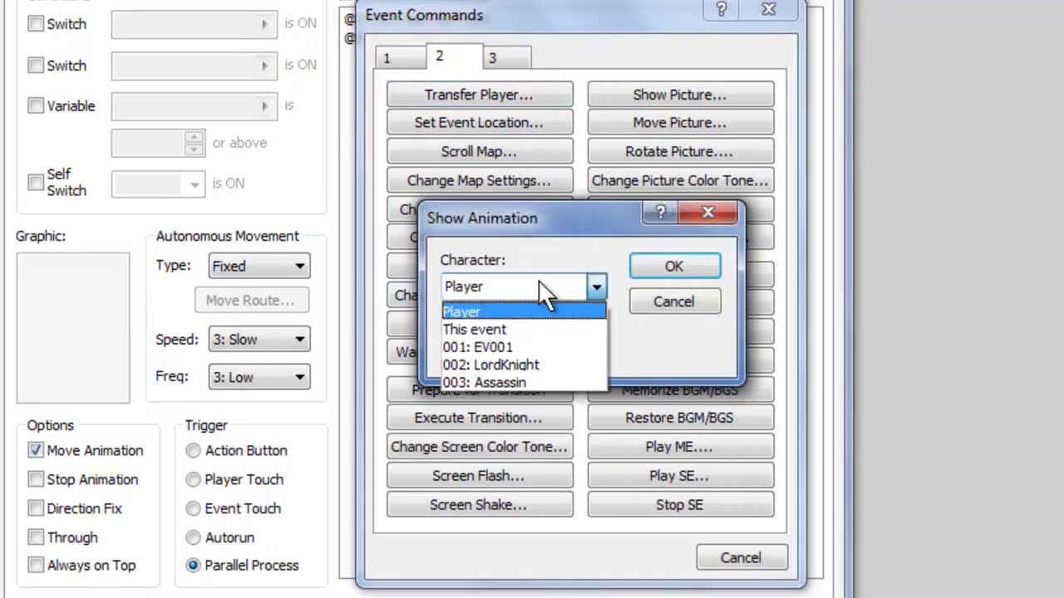
click(540, 364)
click(538, 348)
drag(591, 25, 589, 316)
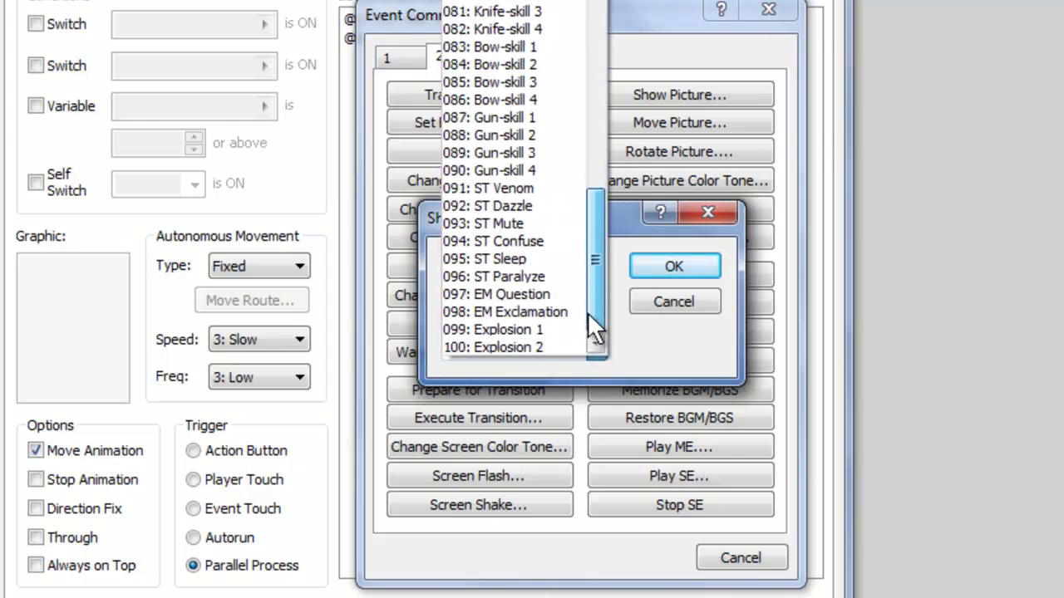
click(533, 312)
click(672, 267)
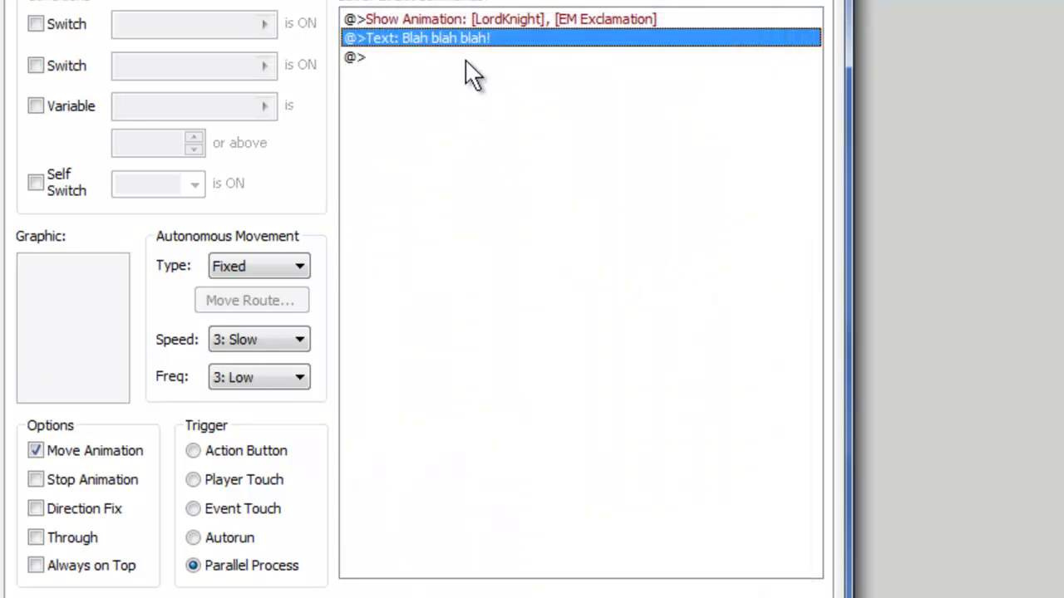
click(561, 20)
click(519, 42)
- Add a Wait of 20 frames at the end of the list
right_click(456, 59)
click(520, 75)
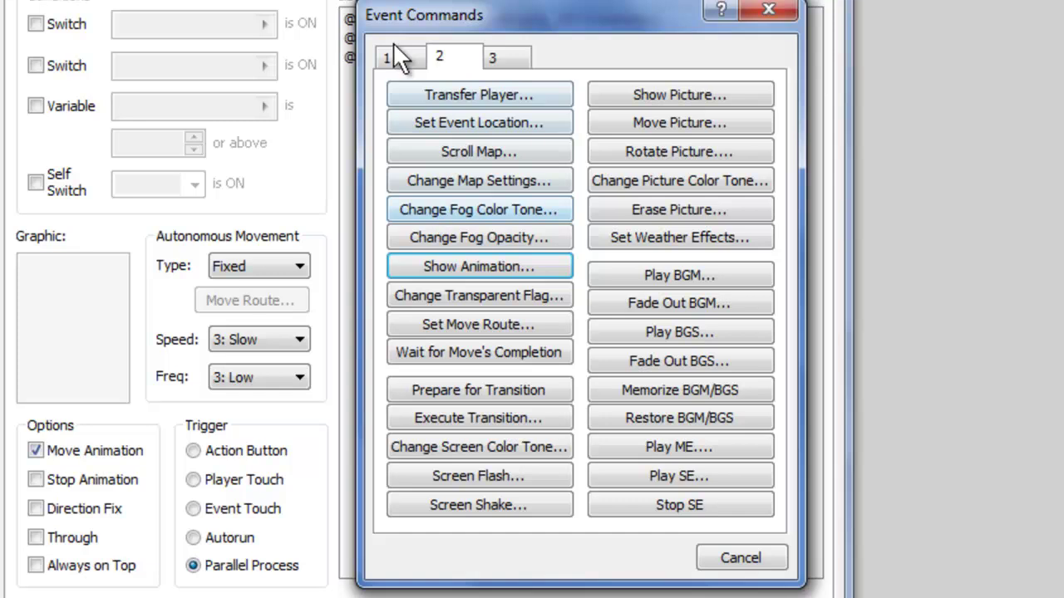
click(395, 54)
click(486, 228)
text(20)
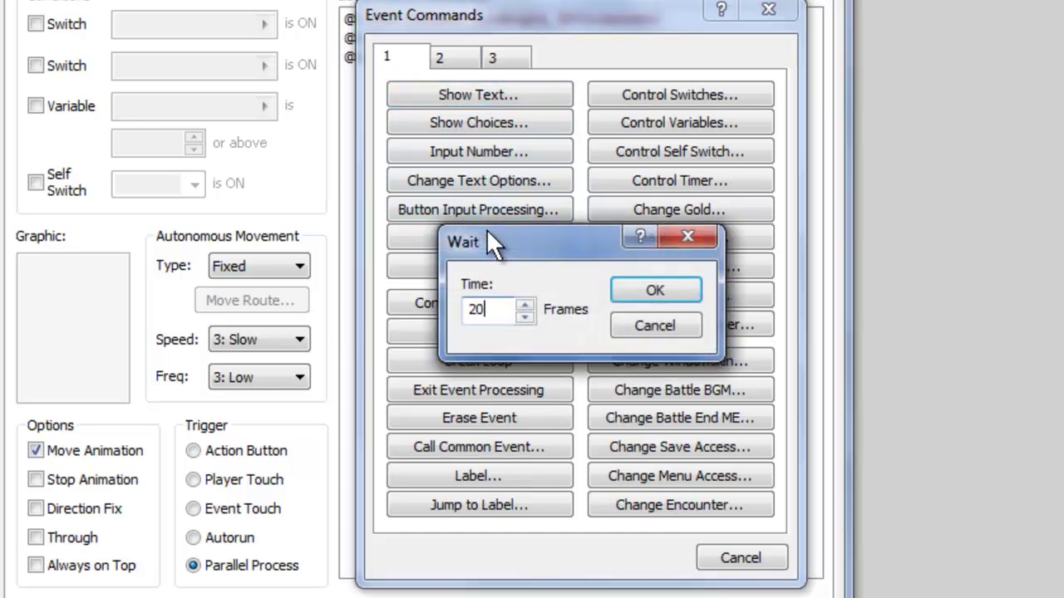
key(Return)
- Add Show Animation with 003: Assassin and 097: EM Question
double_click(459, 75)
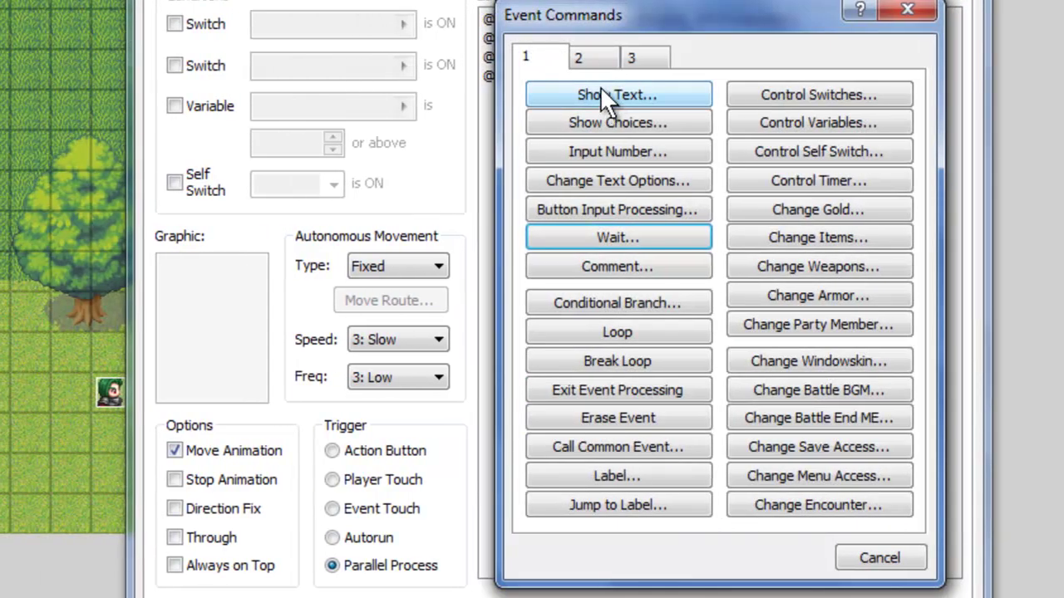
click(585, 57)
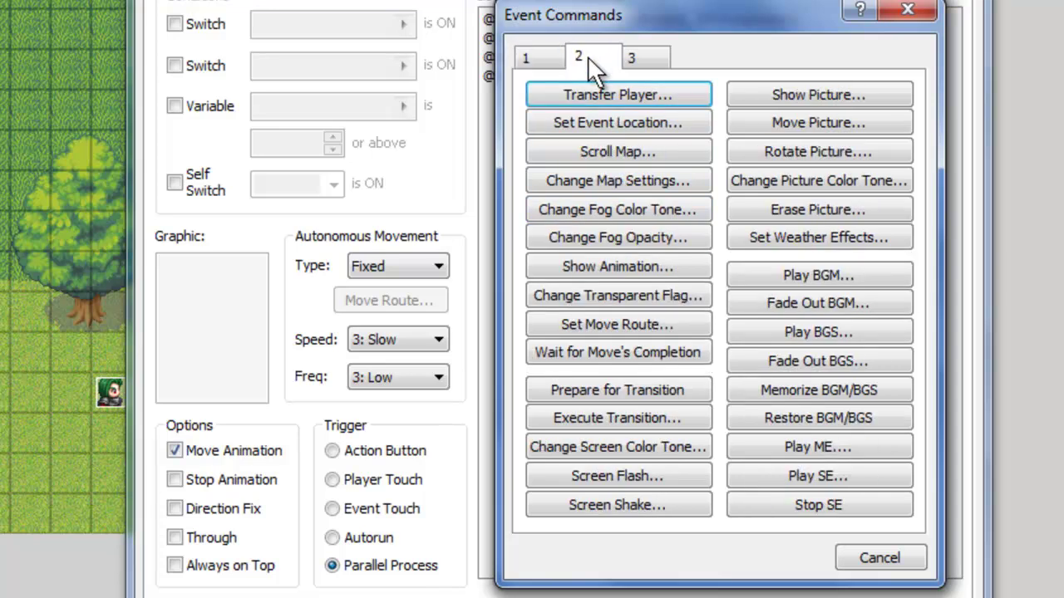
click(603, 268)
click(660, 285)
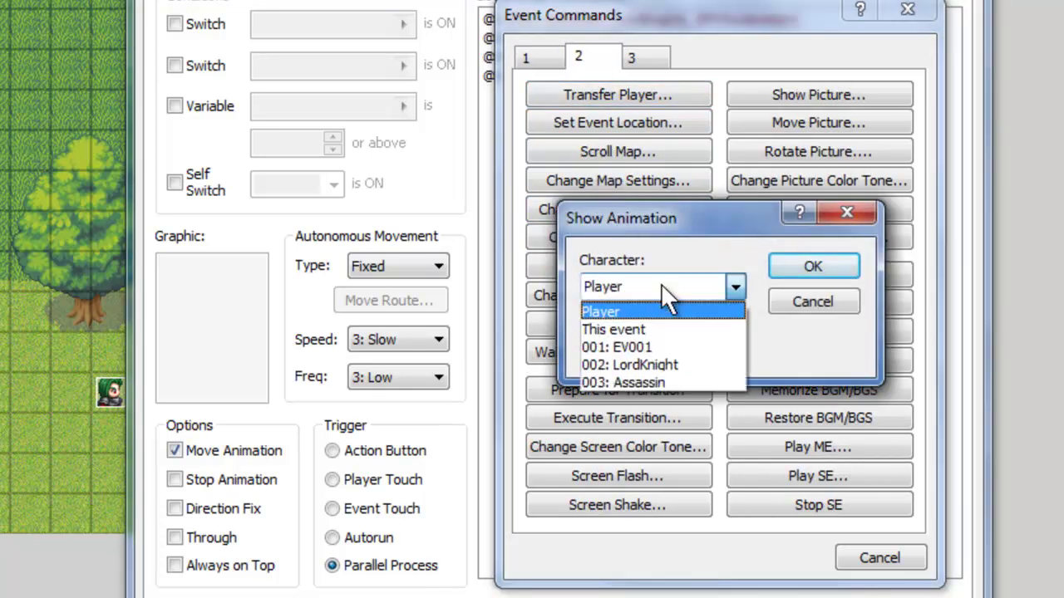
click(664, 383)
click(665, 346)
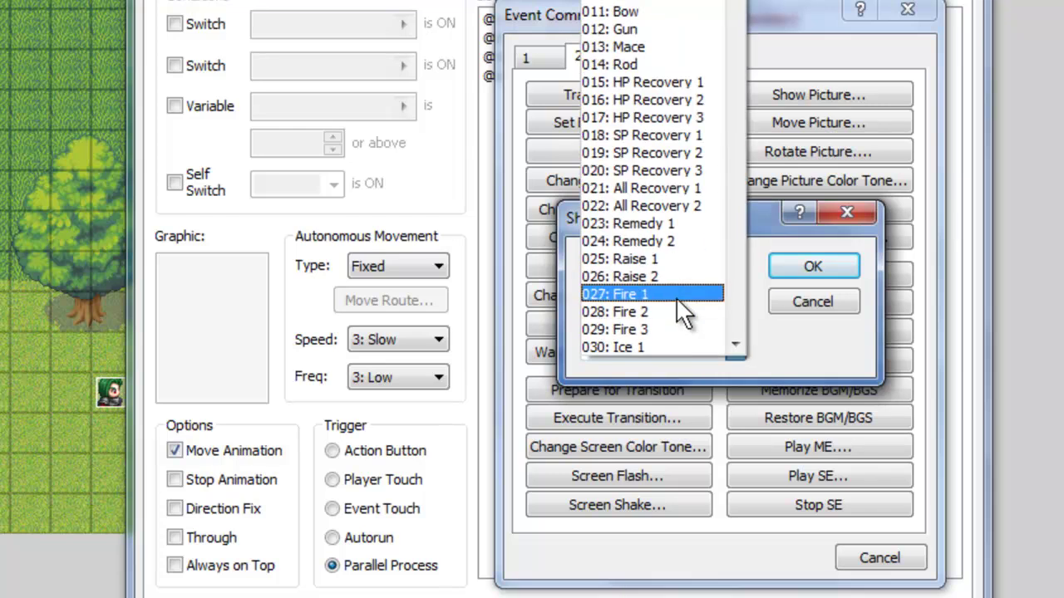
drag(734, 117, 724, 334)
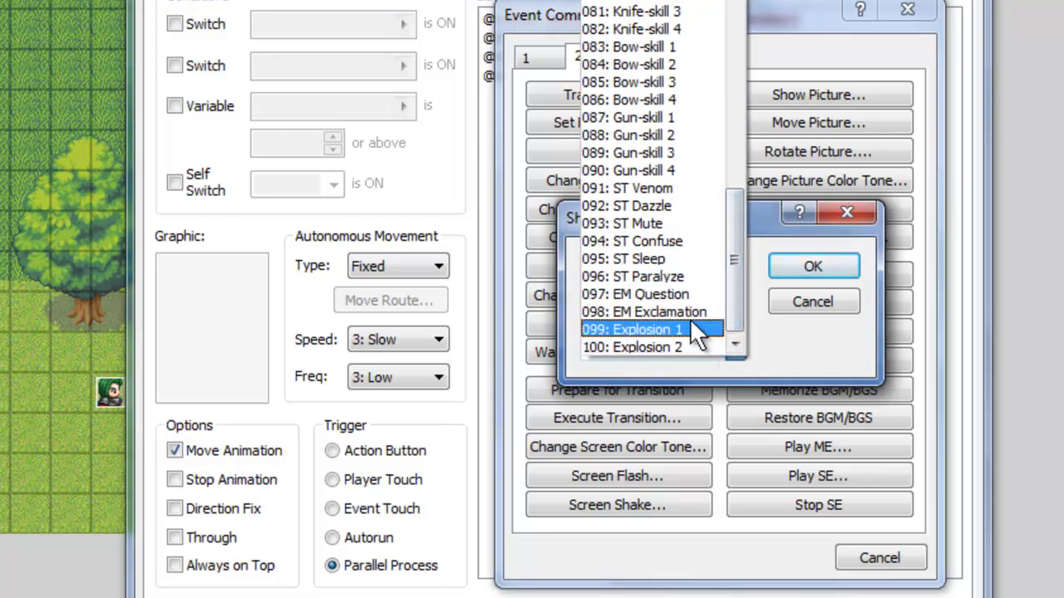
click(688, 294)
click(812, 265)
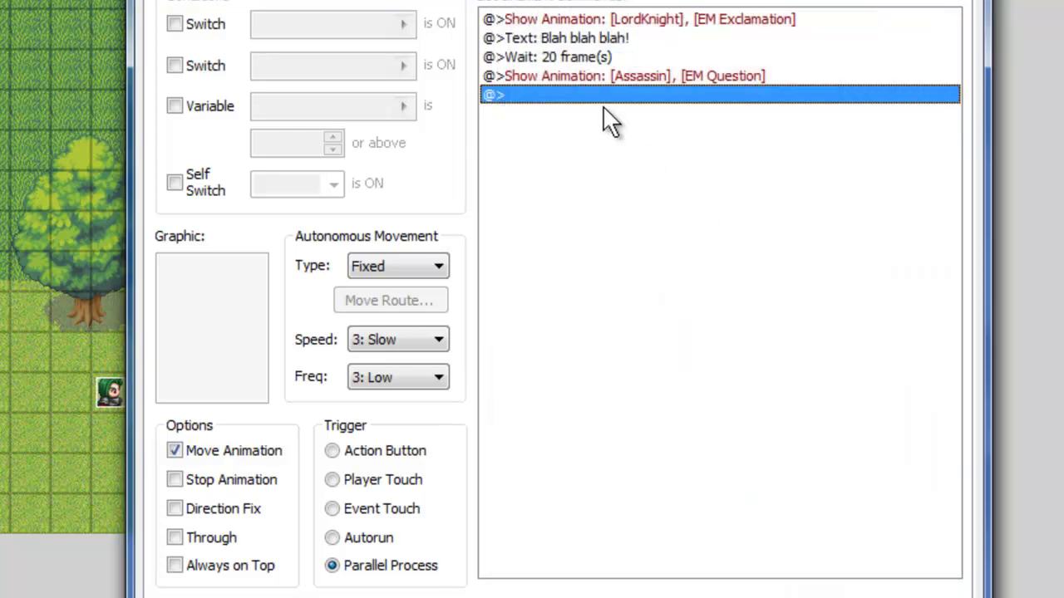
- Add a Show Text command reading 'Blah blah blah?'
right_click(605, 94)
click(629, 113)
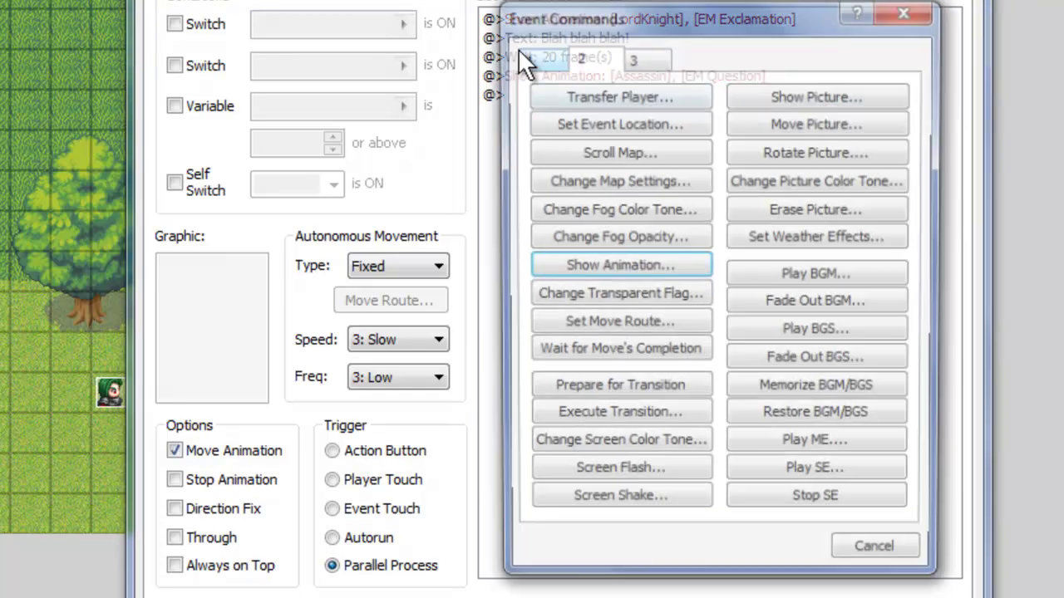
click(525, 55)
click(615, 94)
text(Bl)
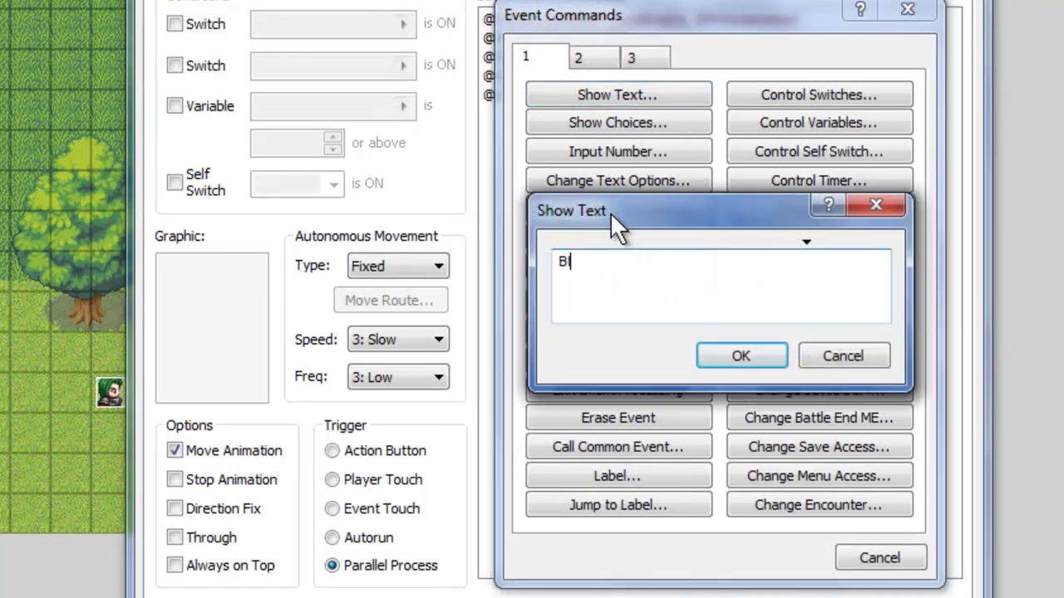
text(ah blah blah?)
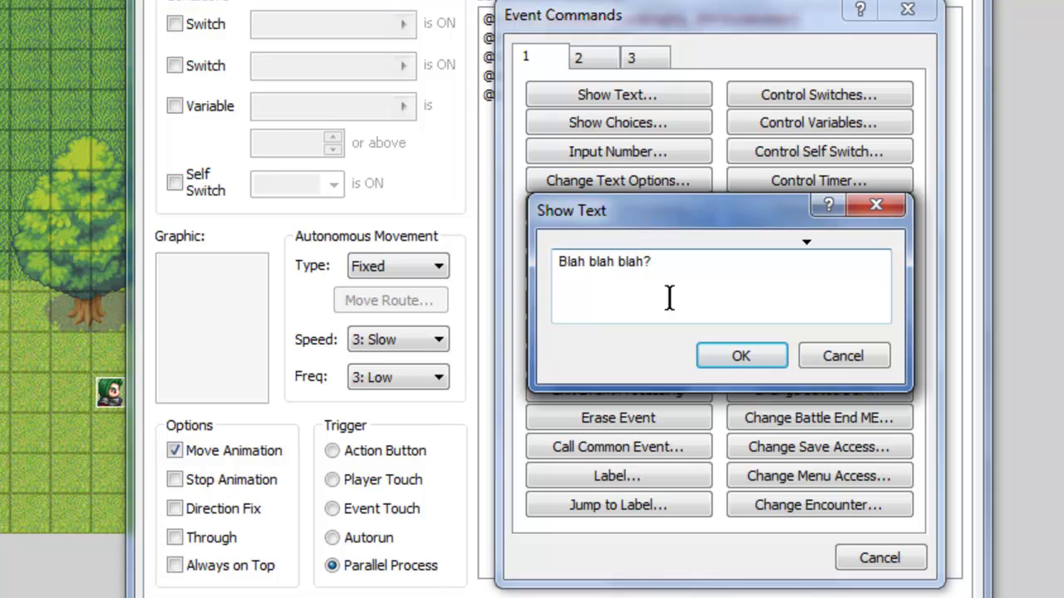
click(727, 354)
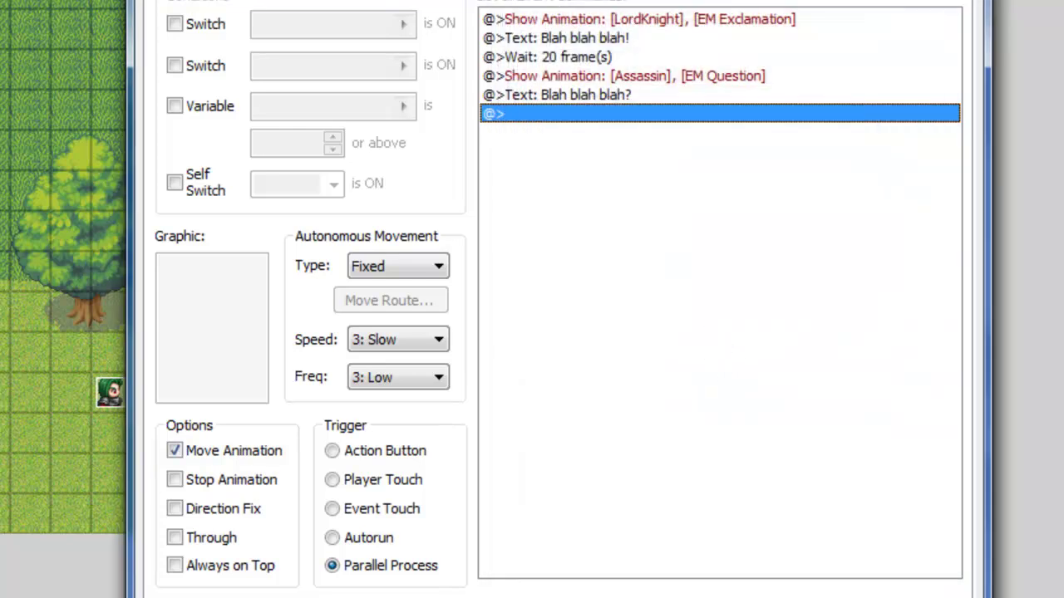
drag(493, 2, 453, 0)
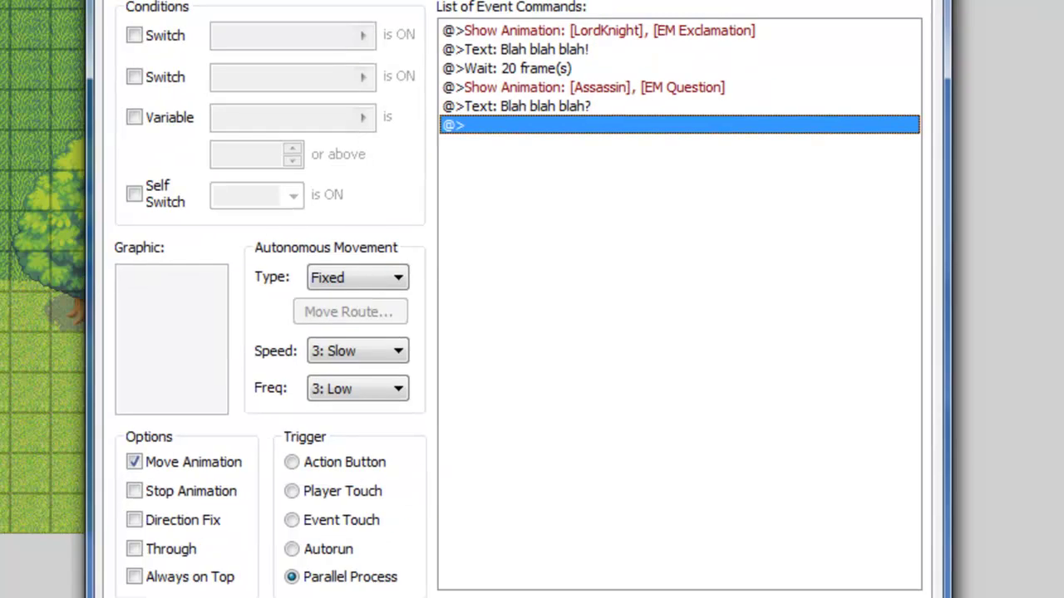
- Add another 20-frame Wait after the 'Blah blah blah?' line
double_click(497, 125)
click(562, 247)
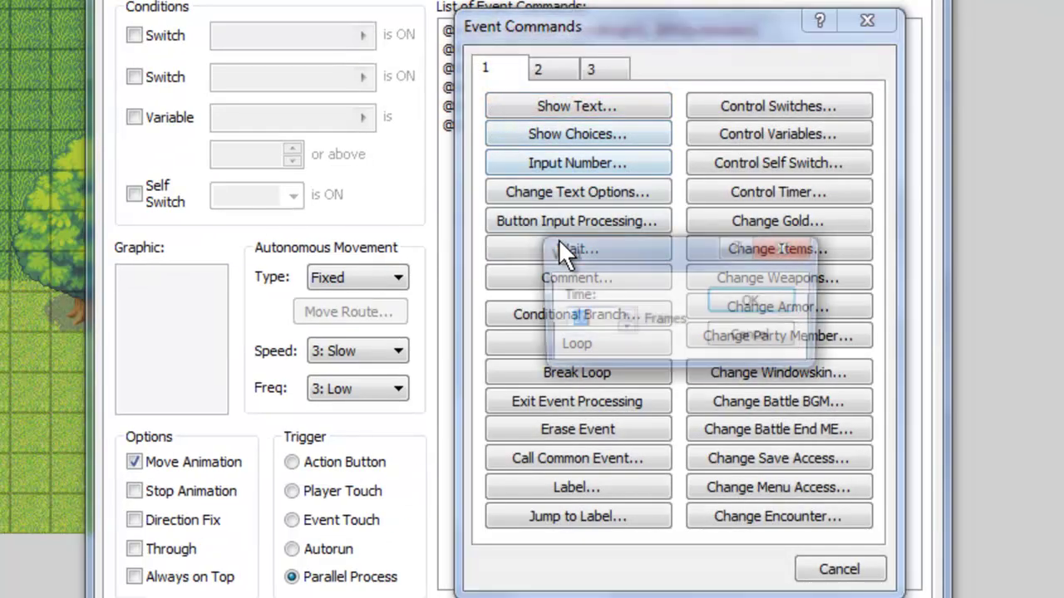
key(Return)
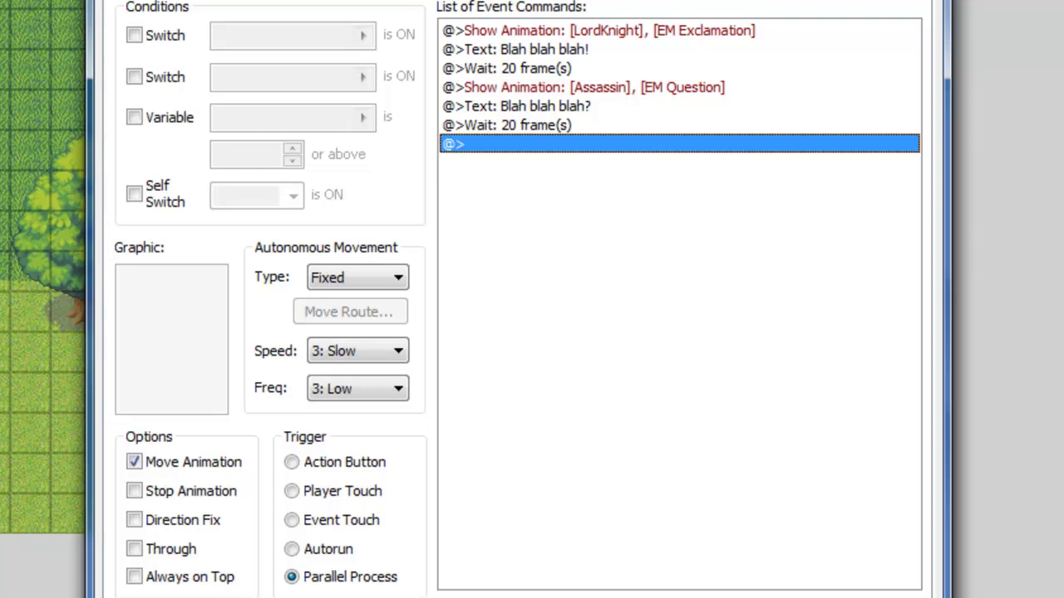
drag(499, 0, 698, 40)
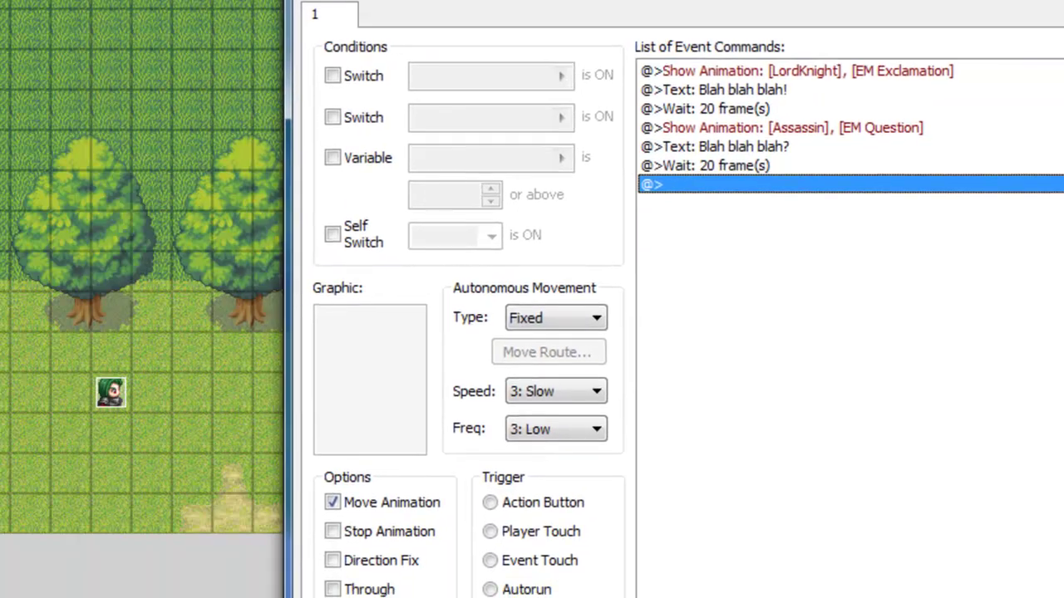
drag(582, 0, 459, 0)
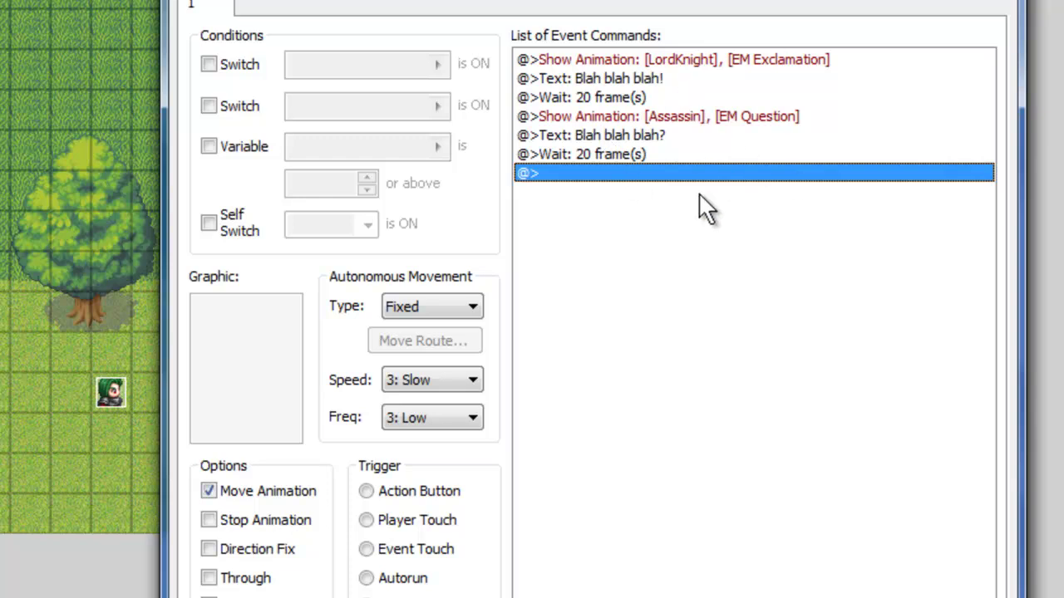
- Add a Set Move Route for 002: LordKnight with Move Right twice
double_click(606, 176)
click(626, 91)
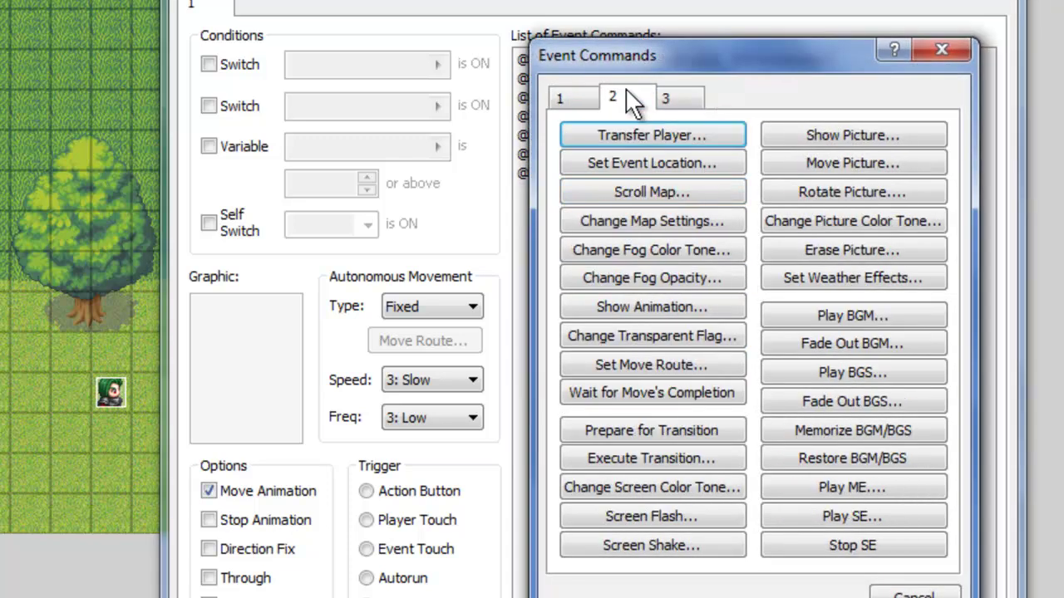
click(662, 361)
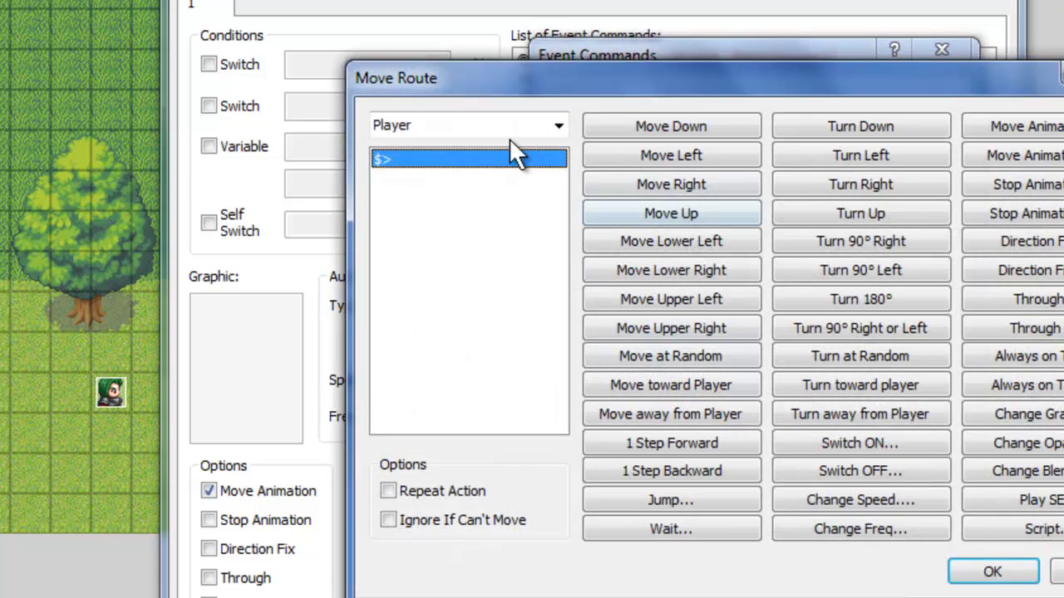
click(509, 131)
click(478, 202)
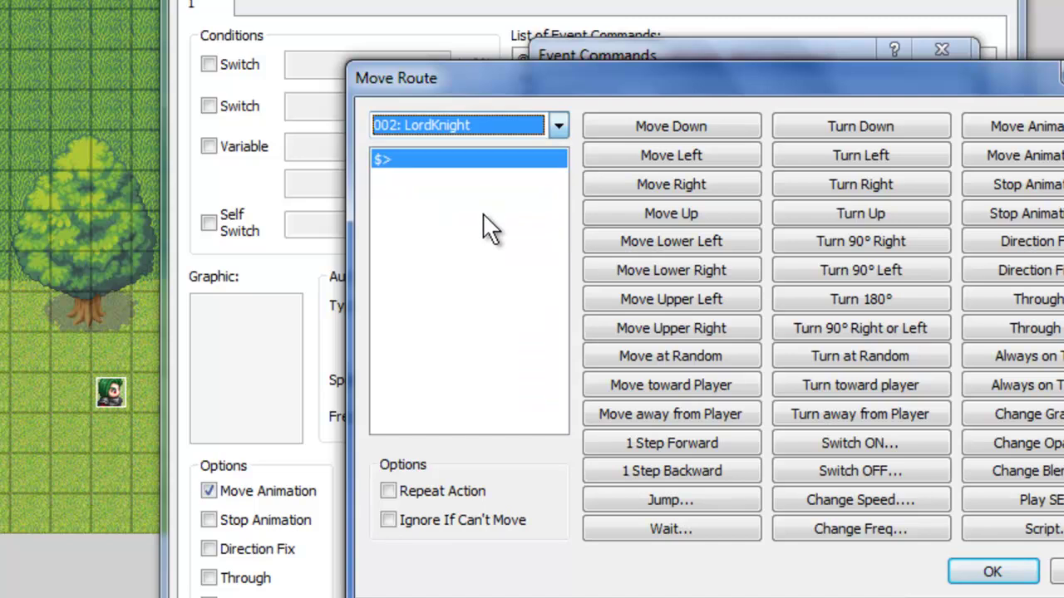
click(694, 183)
click(693, 182)
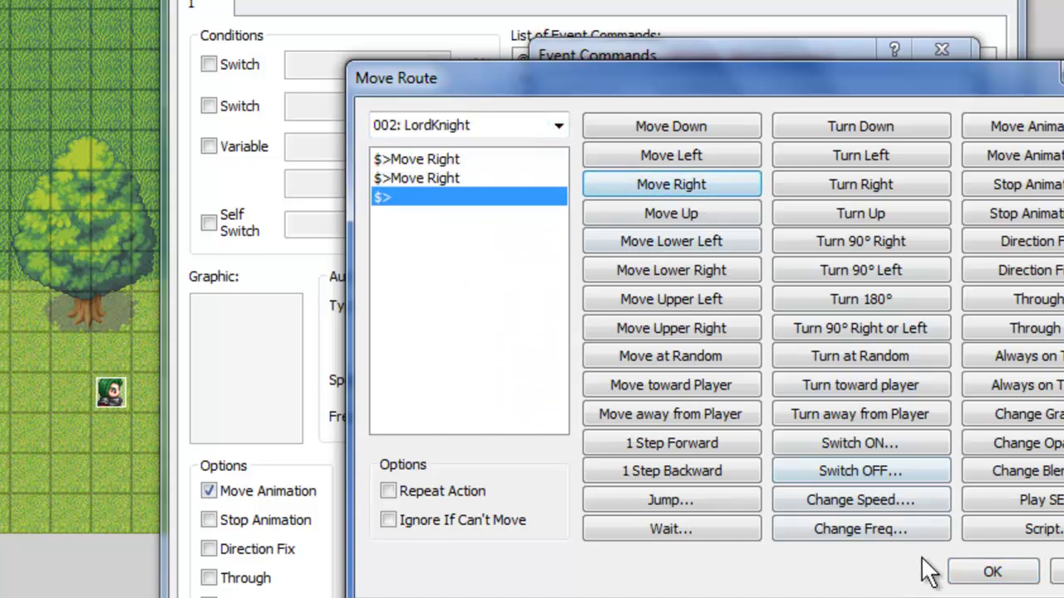
click(984, 572)
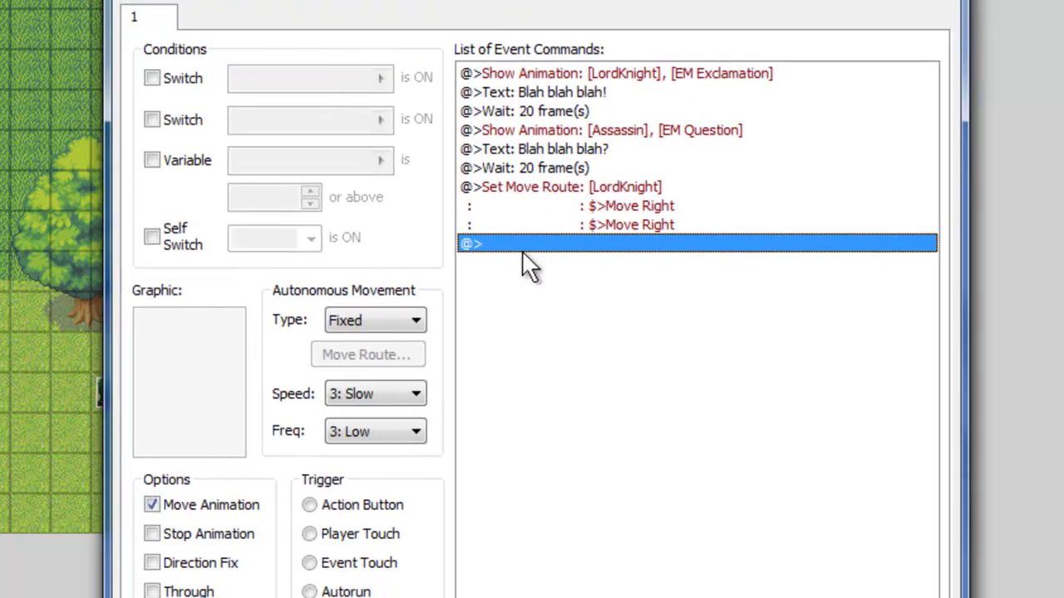
- Insert a Wait for Move's Completion command
right_click(988, 268)
click(553, 268)
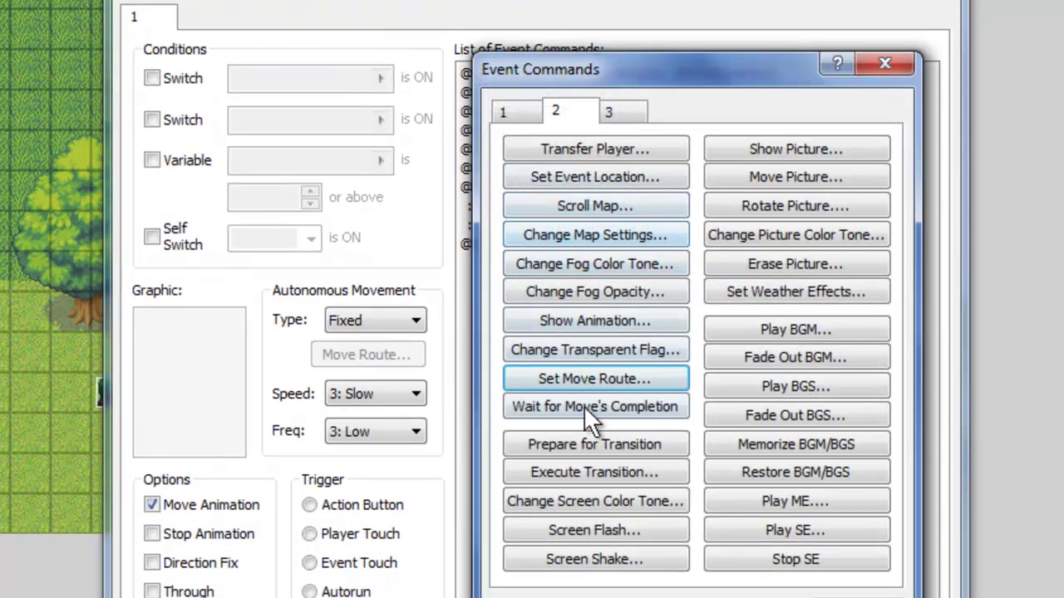
click(585, 406)
- Add a Set Move Route for 003: Assassin with Move Left twice
double_click(546, 265)
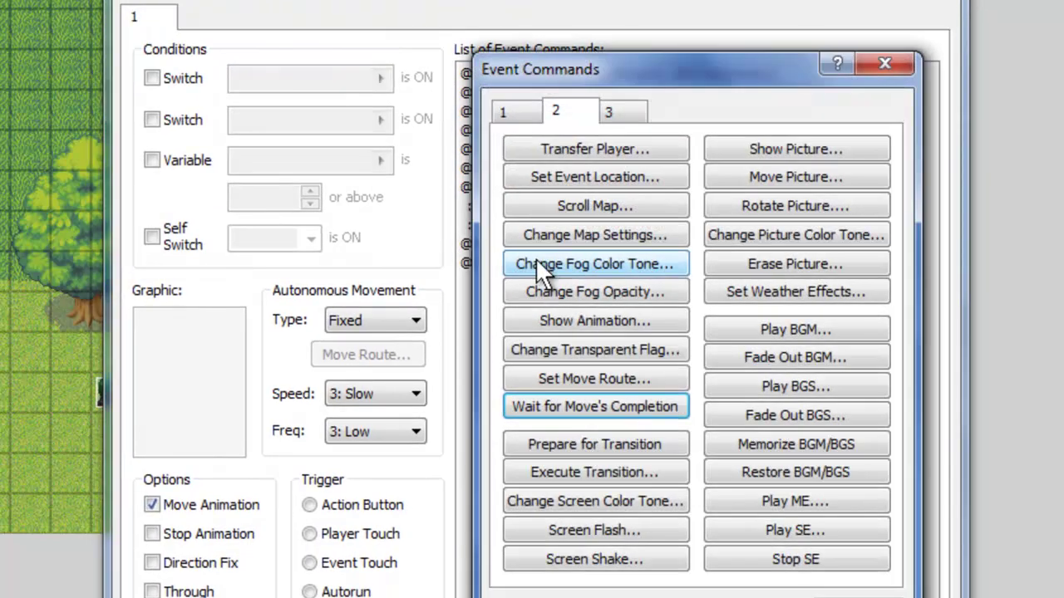
click(598, 378)
click(436, 143)
click(415, 230)
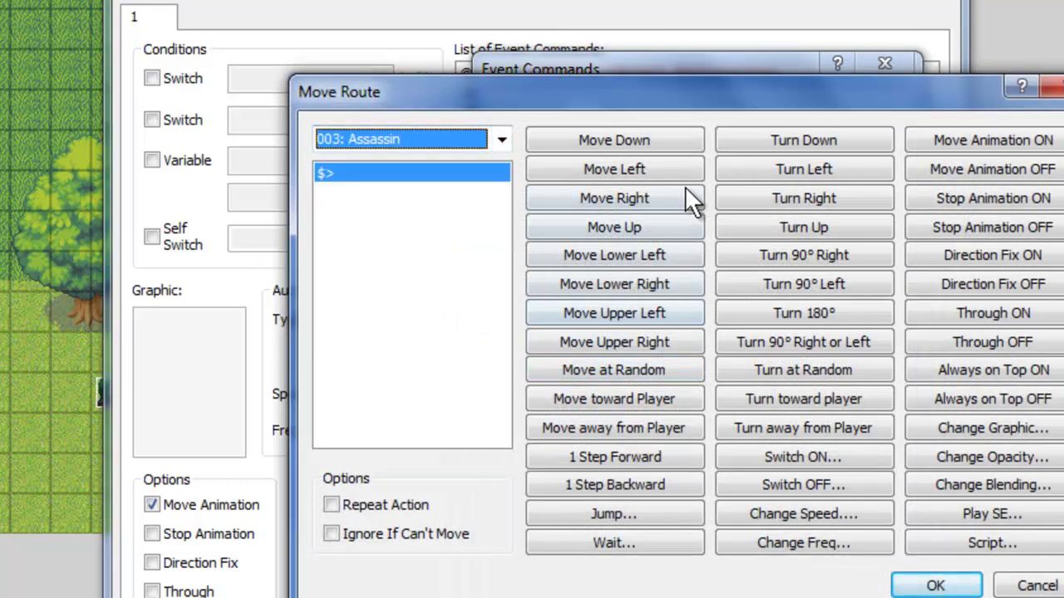
click(662, 166)
click(662, 166)
click(935, 585)
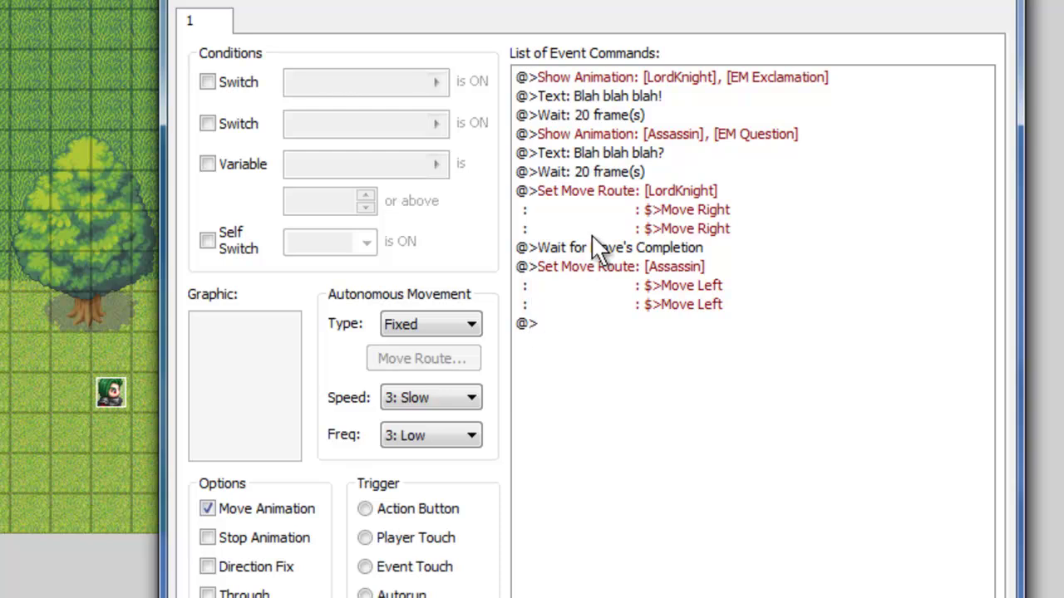
- Insert another Wait for Move's Completion command
right_click(600, 323)
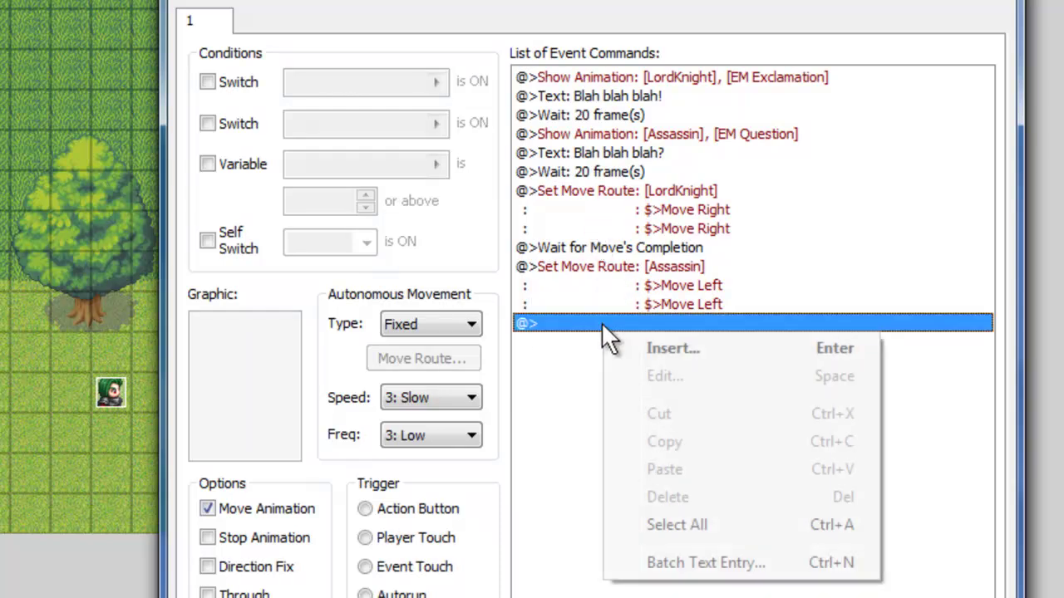
click(642, 347)
click(639, 410)
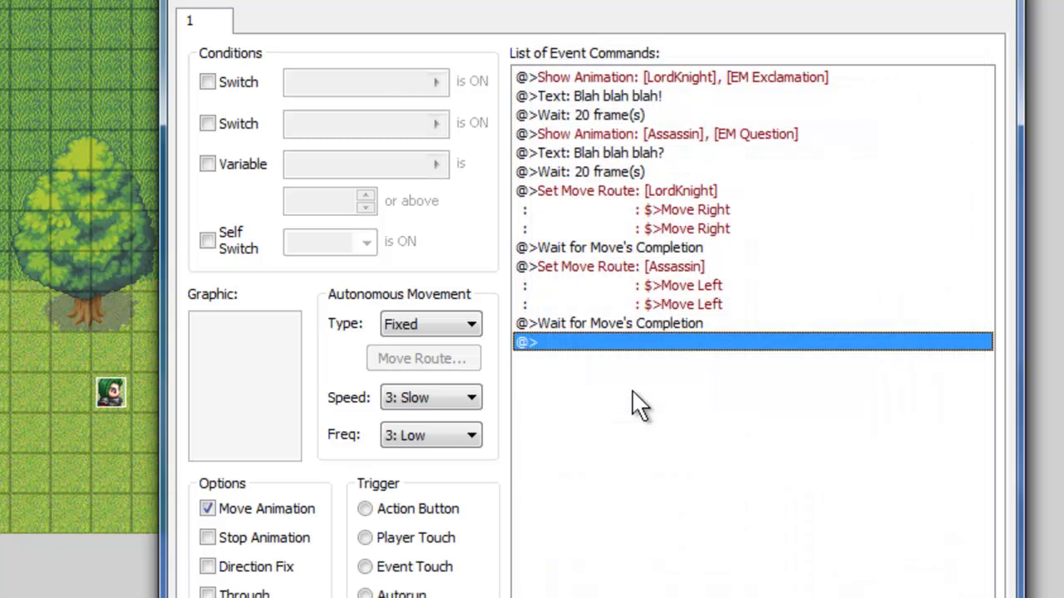
right_click(637, 345)
click(663, 361)
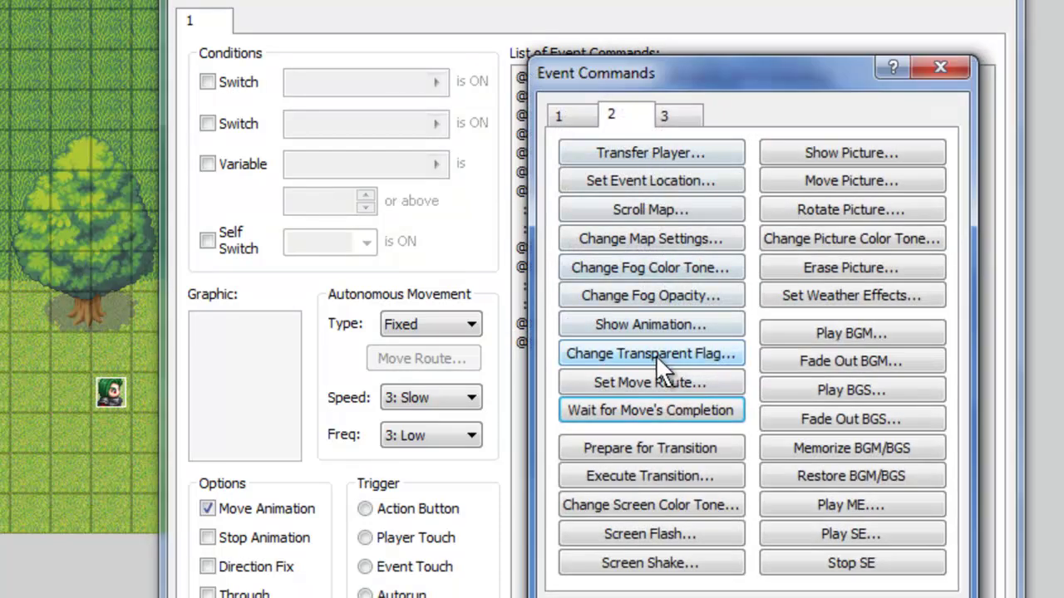
key(Escape)
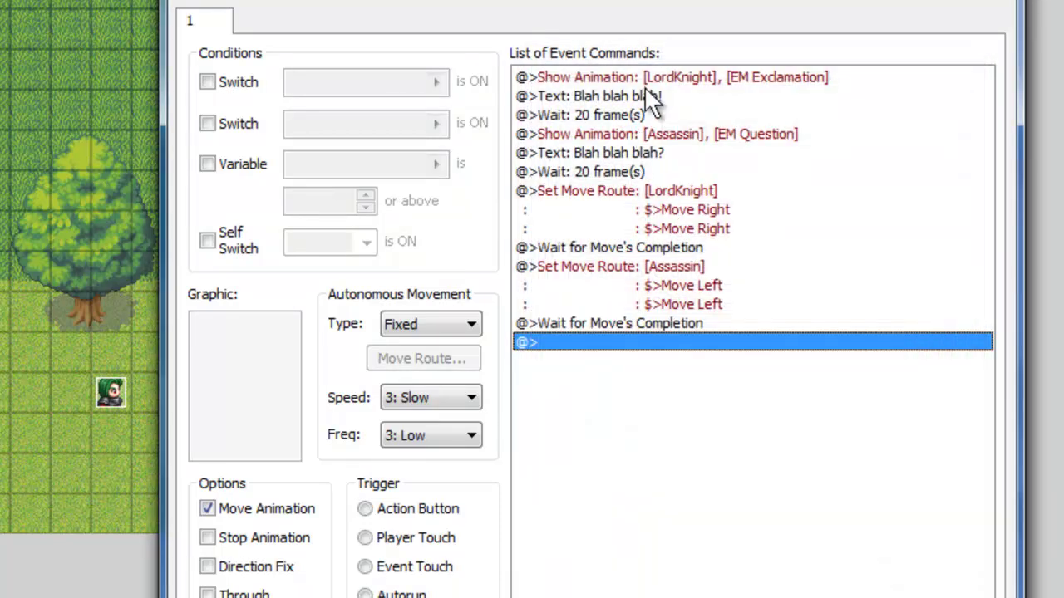
- Copy LordKnight's EM Exclamation Show Animation line and paste it at the list's end
click(647, 78)
right_click(647, 78)
click(642, 292)
click(605, 342)
right_click(603, 343)
click(677, 482)
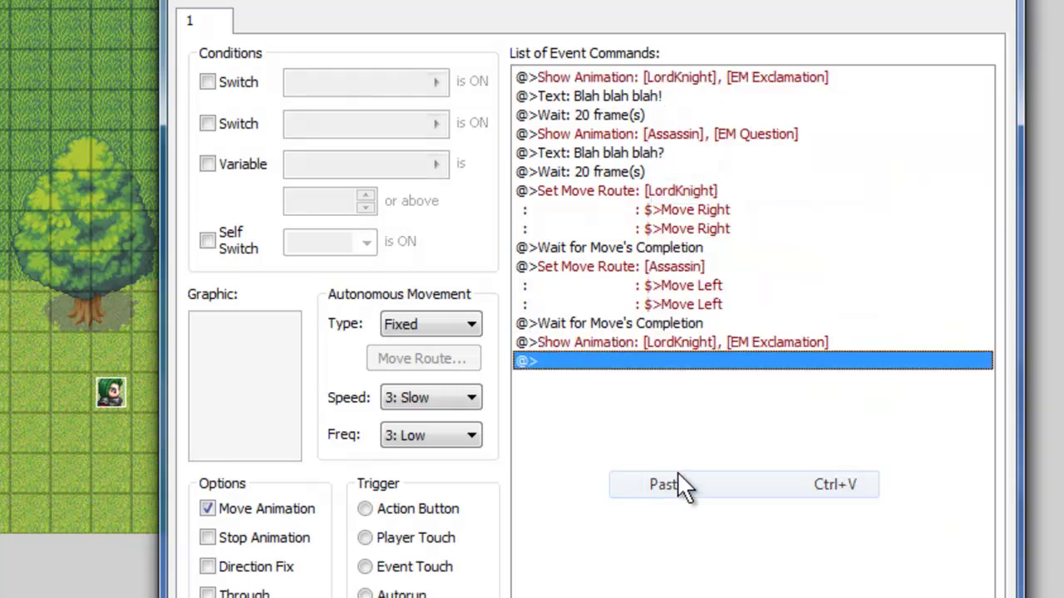
double_click(647, 361)
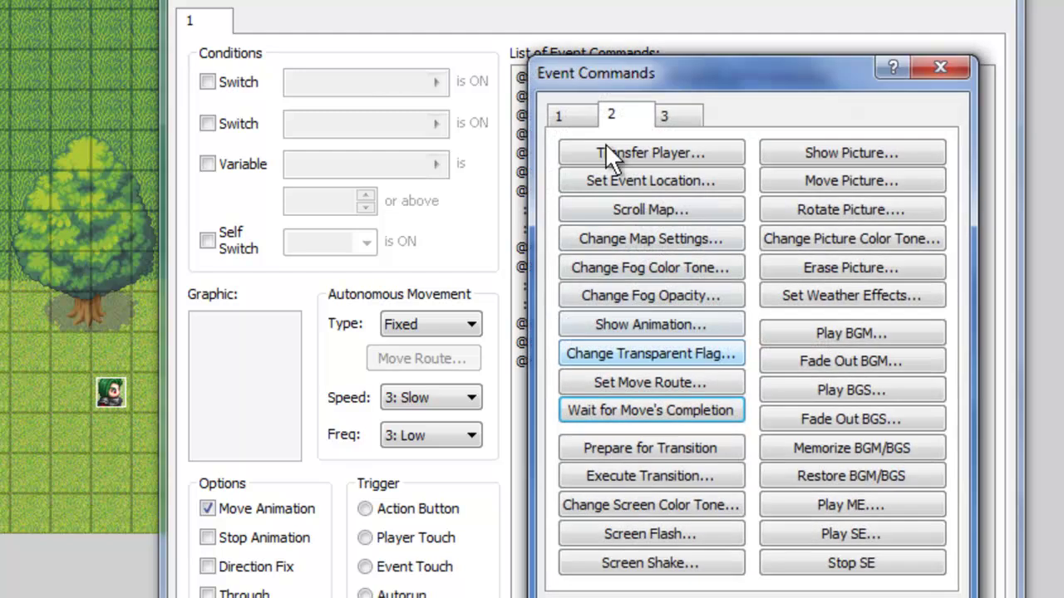
- Add a Show Text command reading 'Blah blah blah, DIE!'
click(586, 118)
click(625, 153)
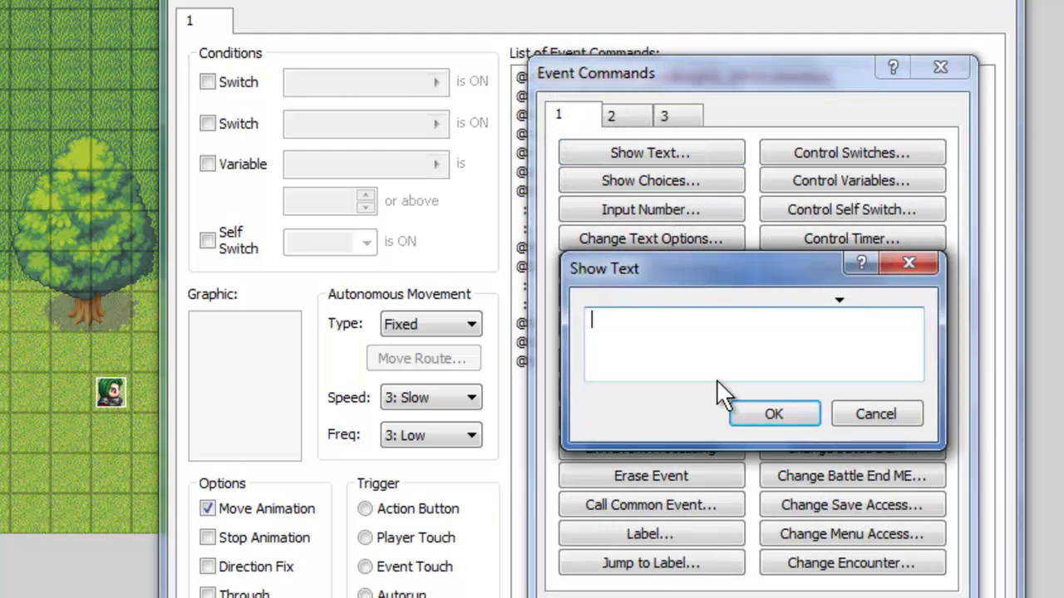
text(Blah blah blah)
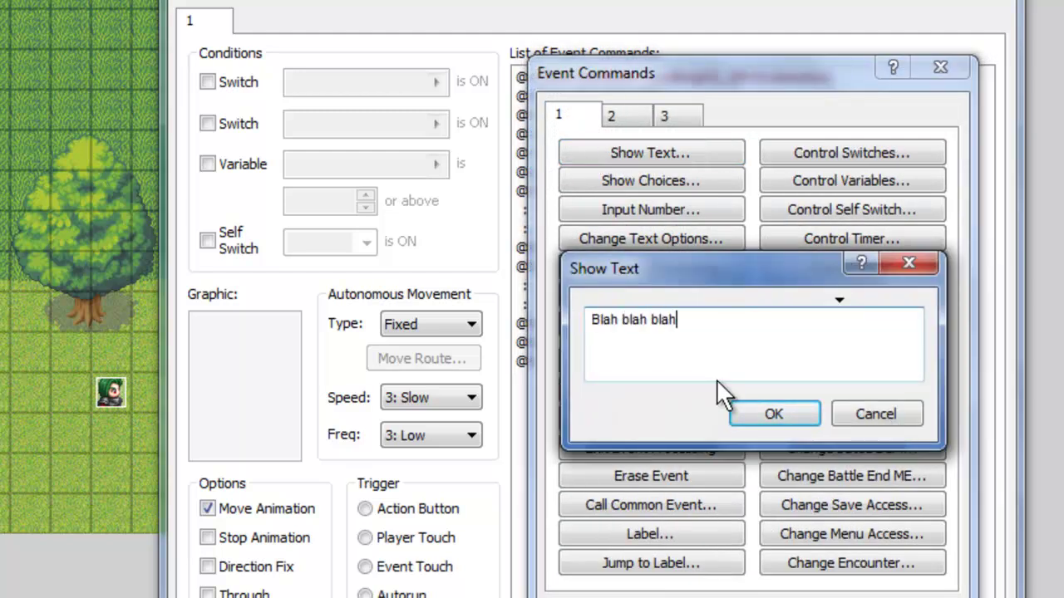
text(, DIE!)
click(776, 409)
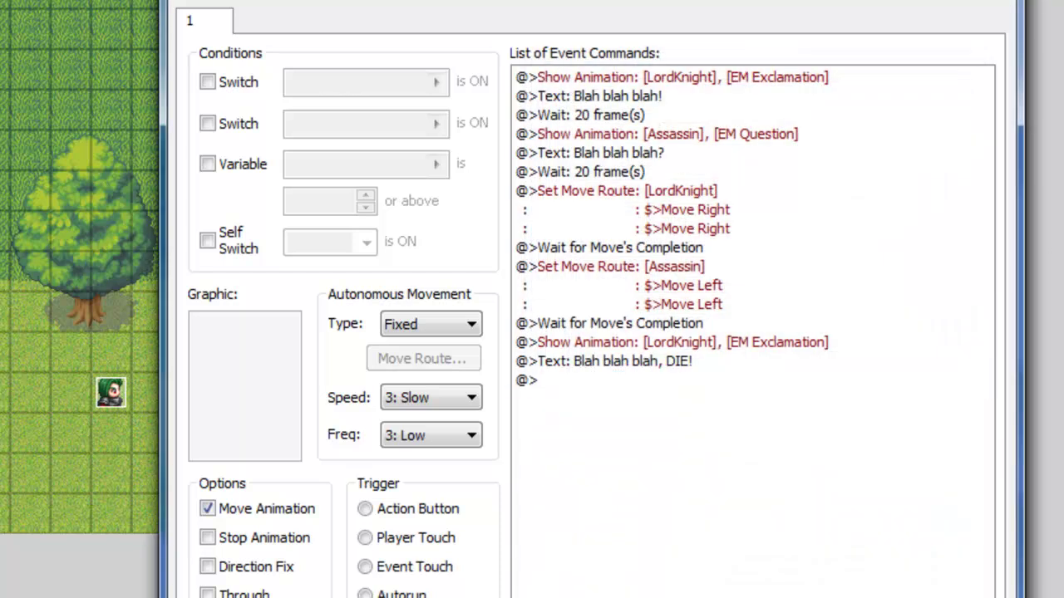
- Add a 20-frame Wait after the dialogue line
right_click(665, 383)
click(676, 397)
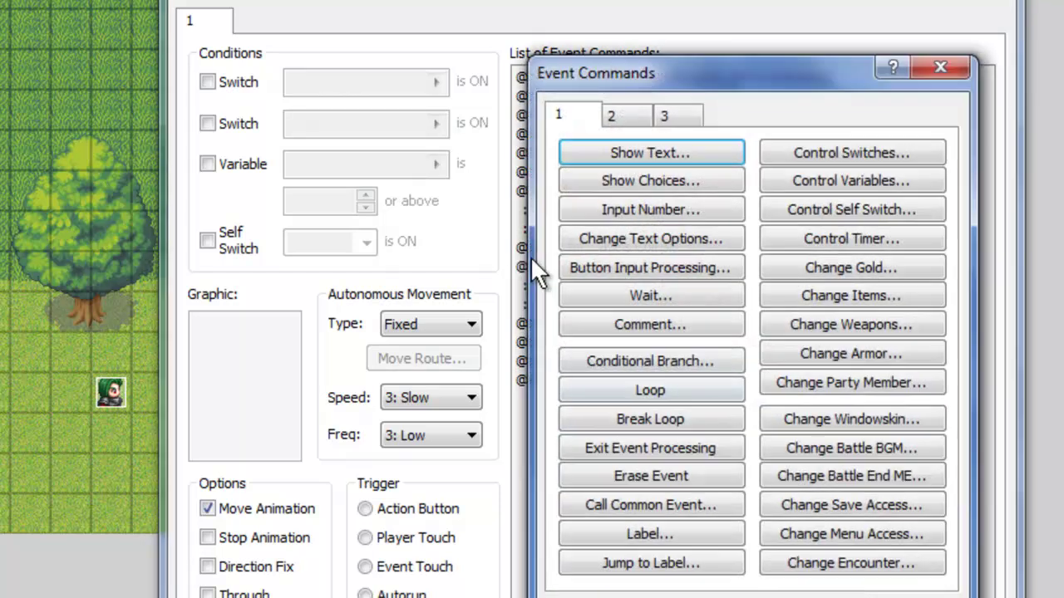
click(603, 294)
key(Return)
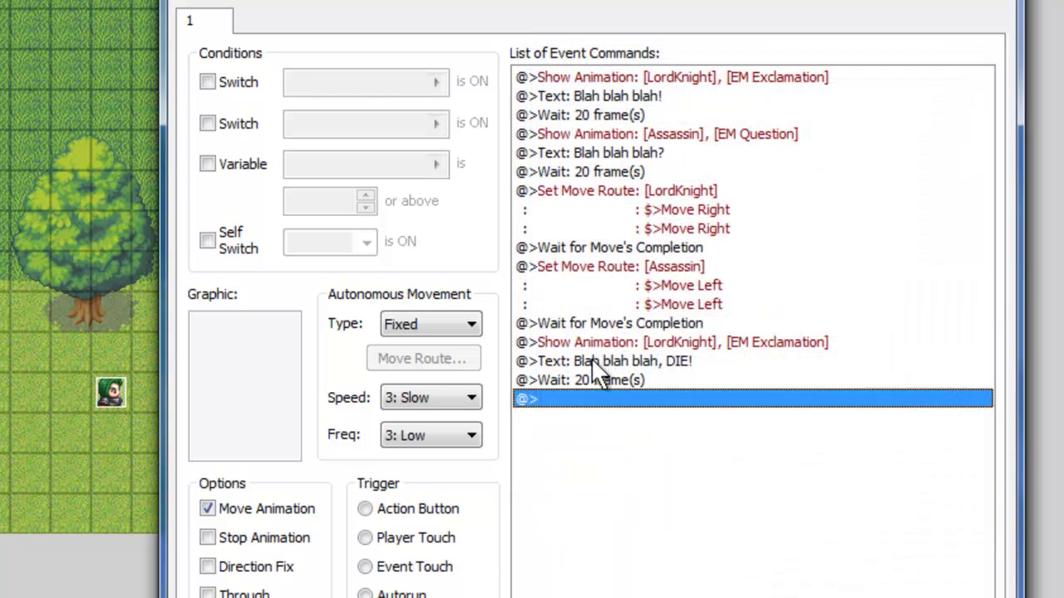
drag(536, 0, 741, 0)
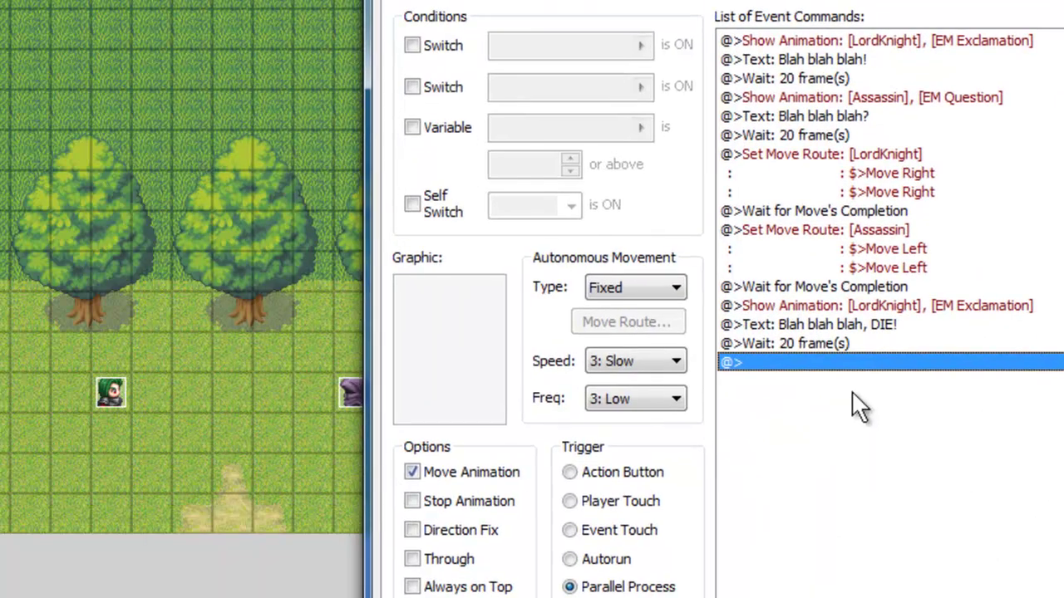
right_click(823, 360)
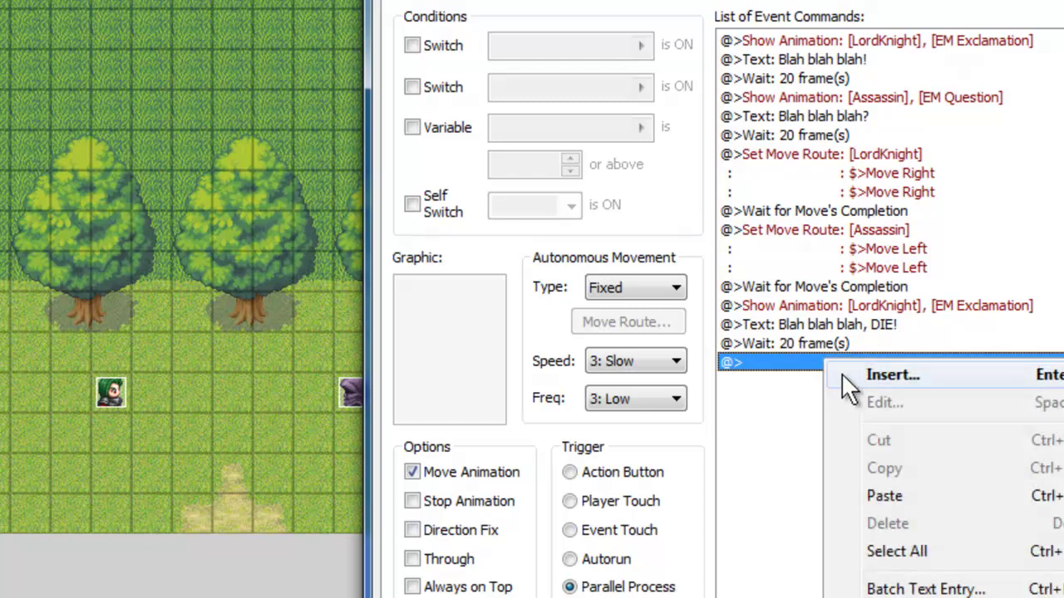
- Add Show Animation 010: Knife over 003: Assassin
click(844, 376)
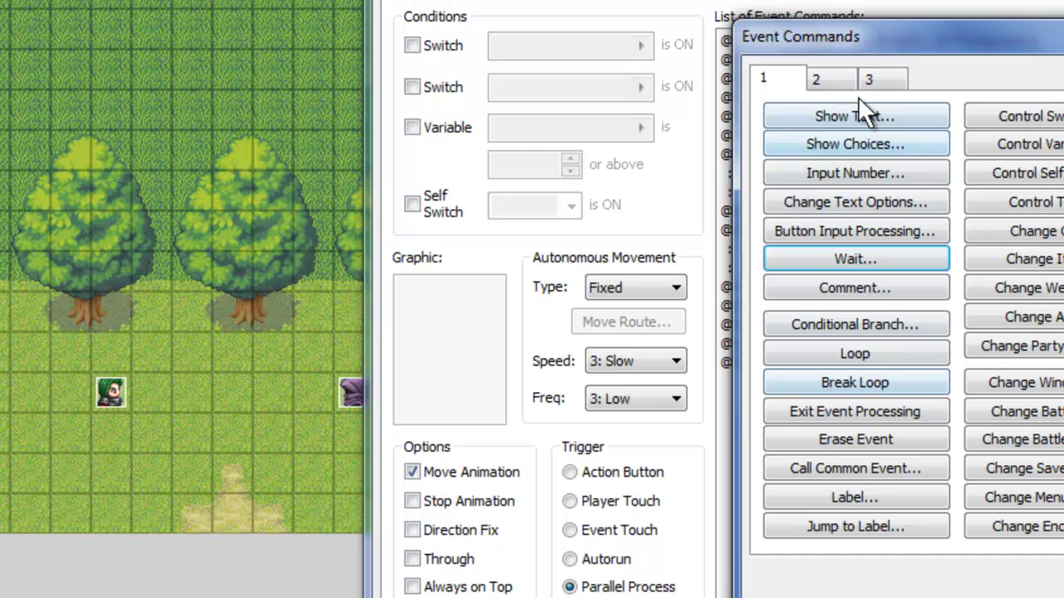
click(823, 80)
click(882, 291)
click(878, 302)
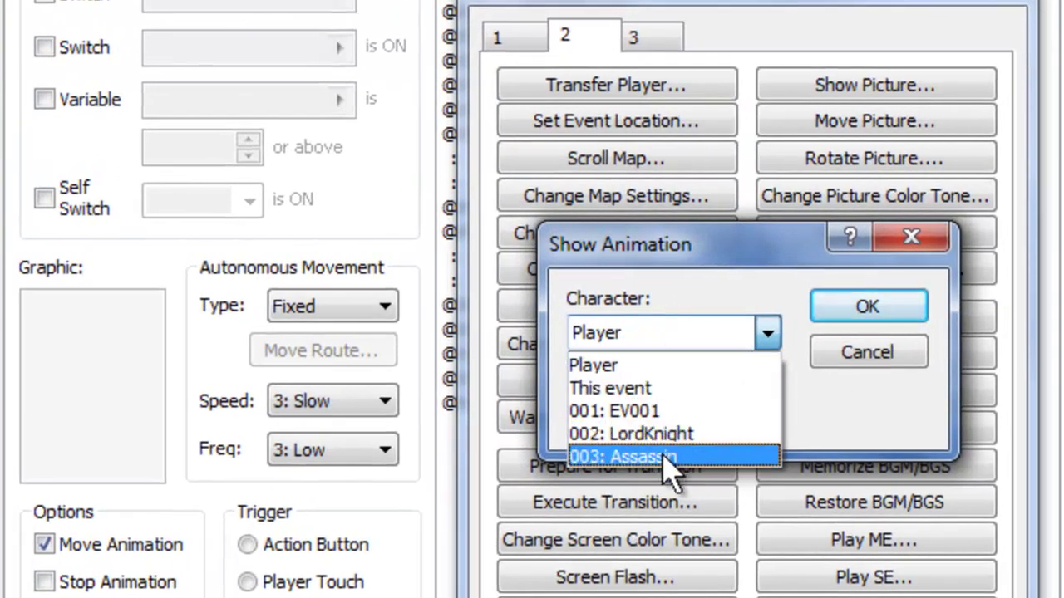
click(669, 457)
click(670, 411)
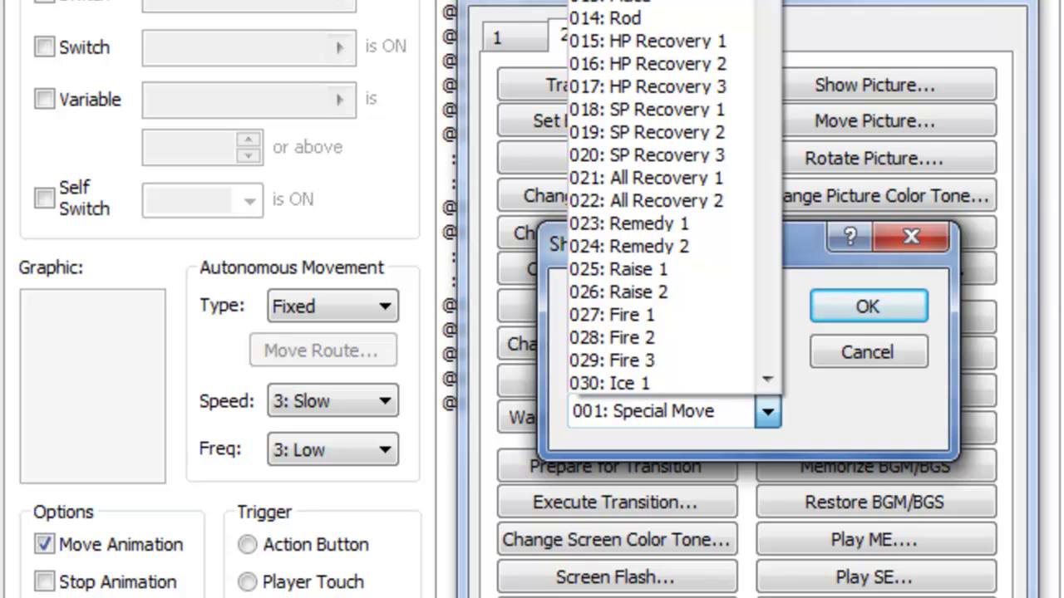
click(623, 2)
click(818, 308)
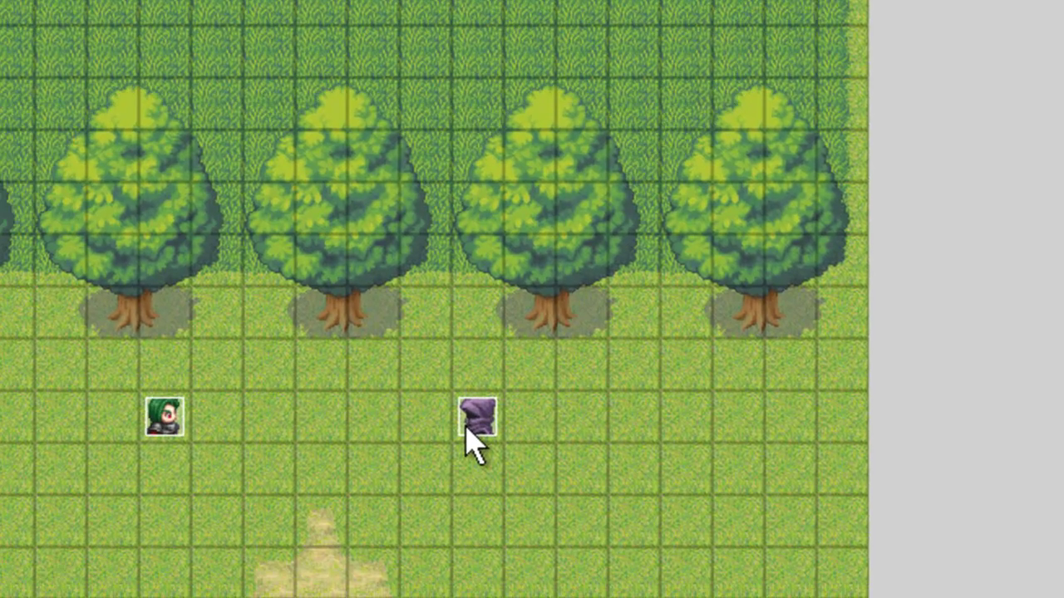
- Add page 2 to the Assassin event, conditioned on switch 0001 named assassindead
double_click(657, 415)
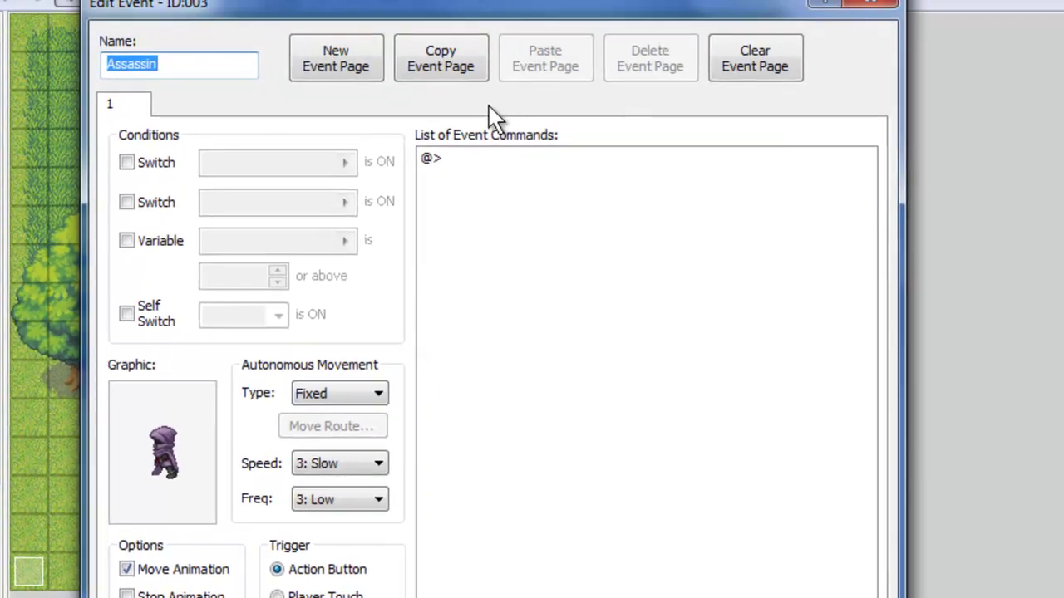
click(353, 51)
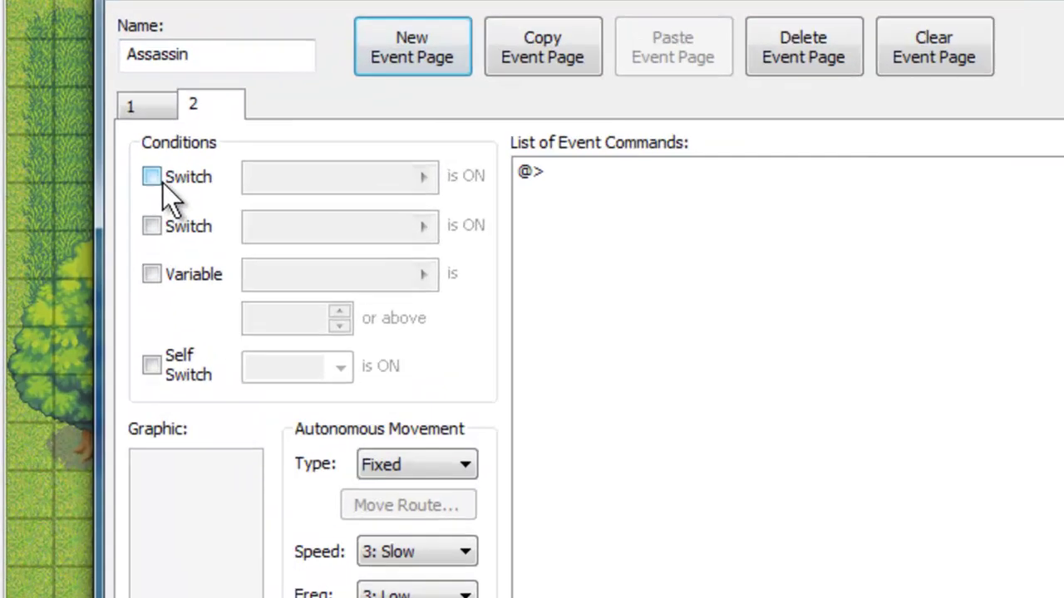
click(126, 162)
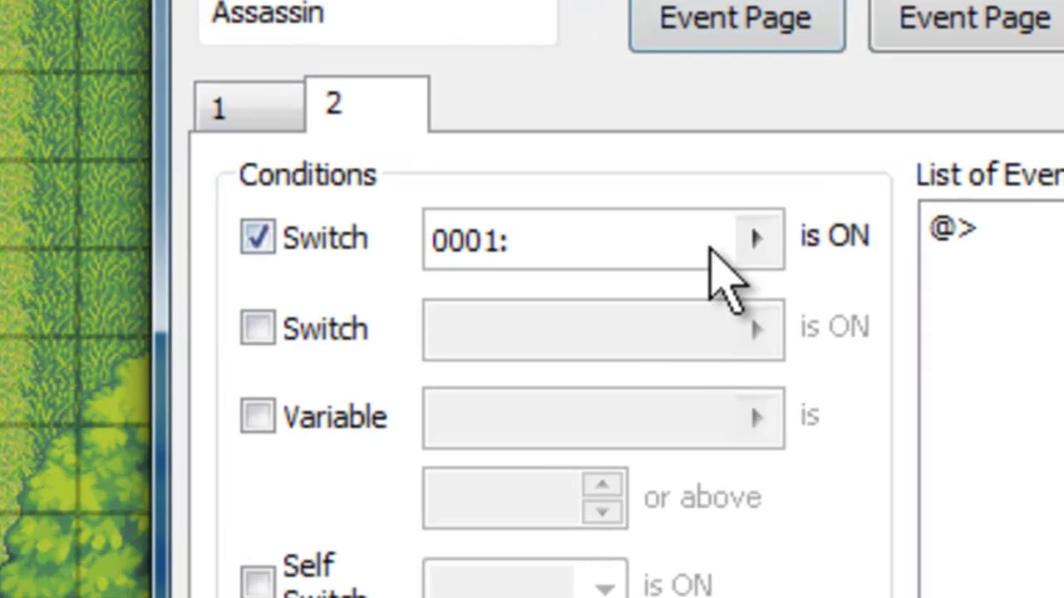
click(344, 162)
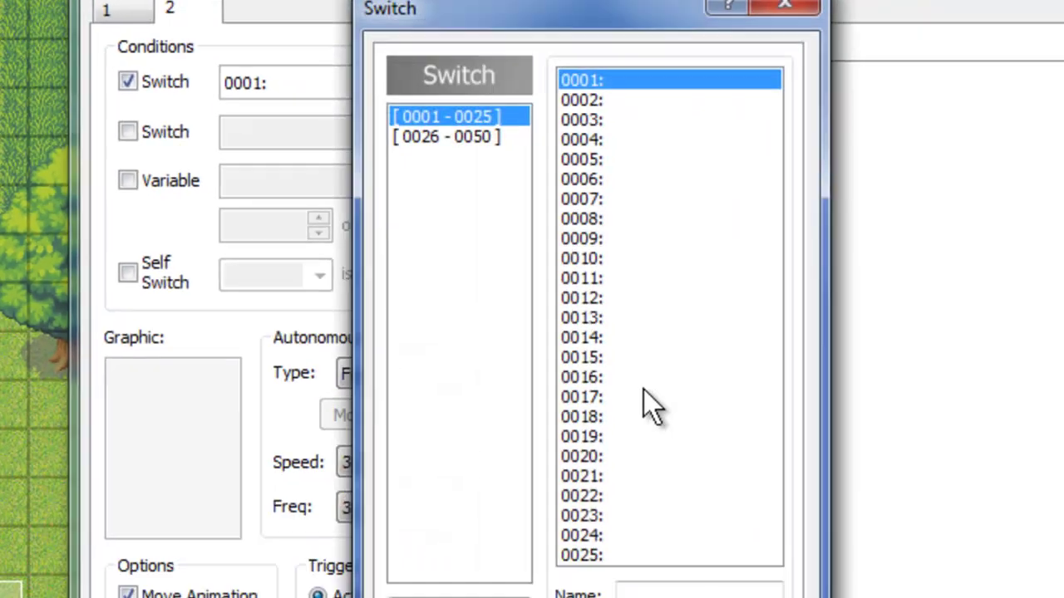
click(666, 593)
text(as)
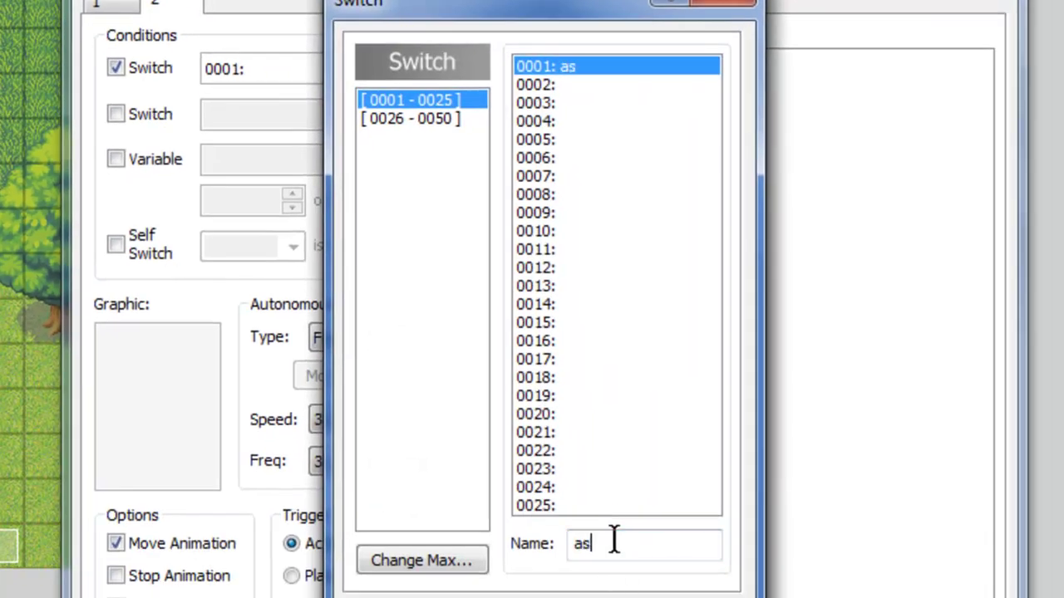
text(sassindead)
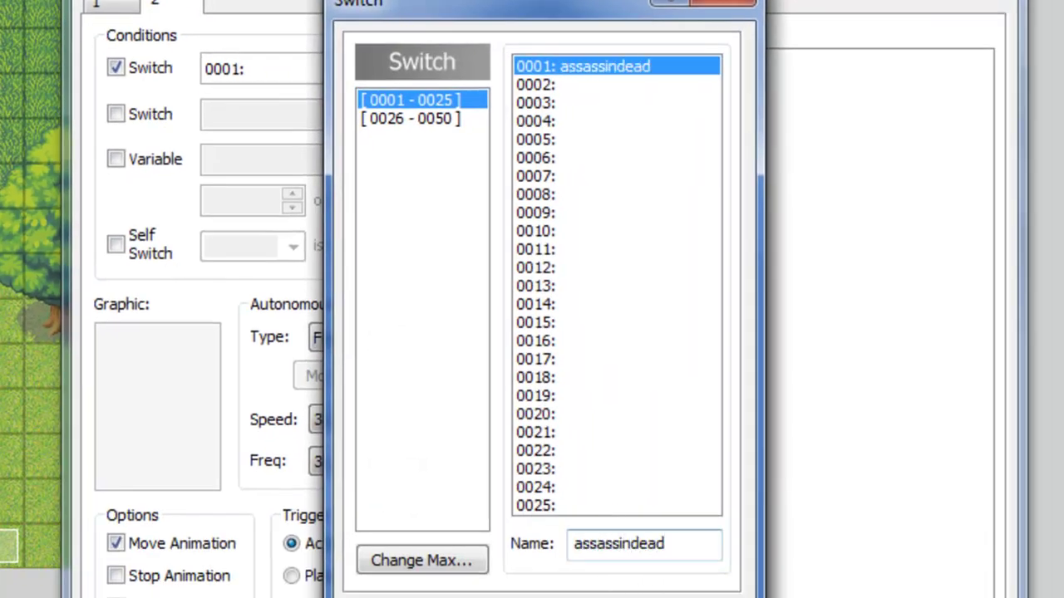
key(Return)
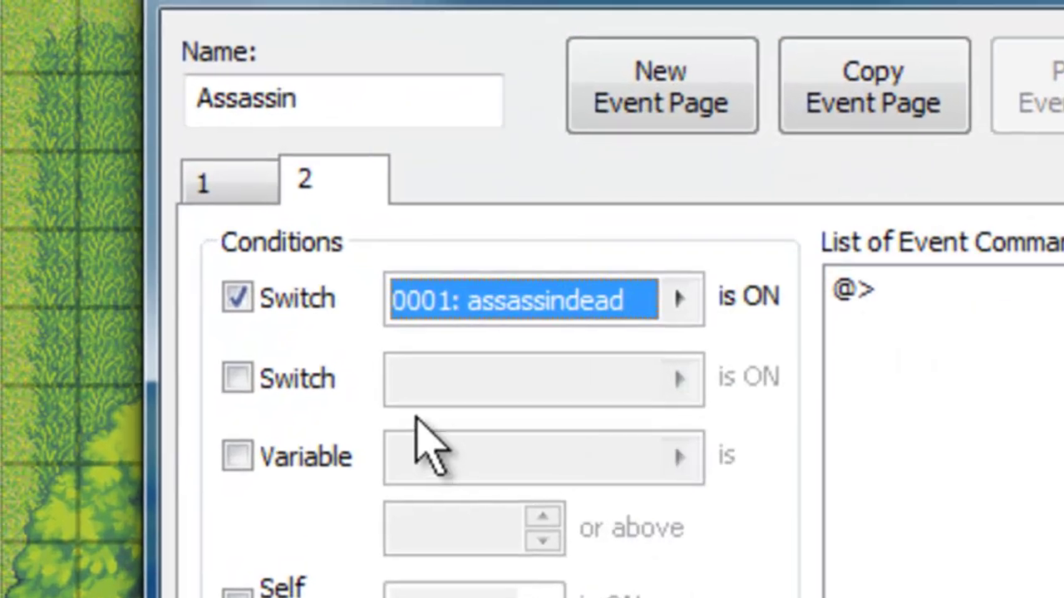
click(550, 113)
- Compare page 1's conditions, then return to page 2
click(202, 185)
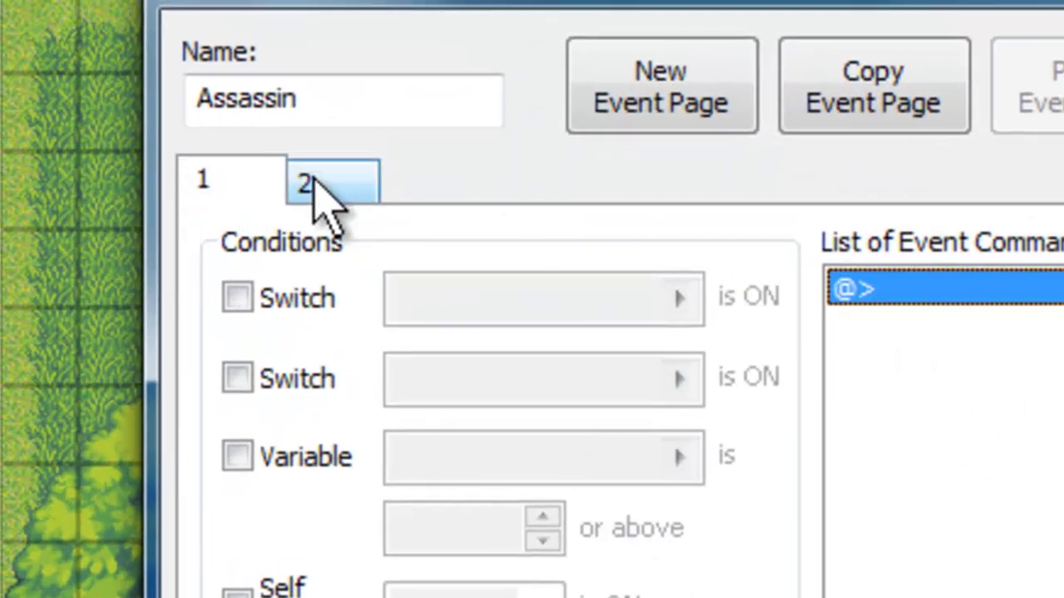
click(314, 189)
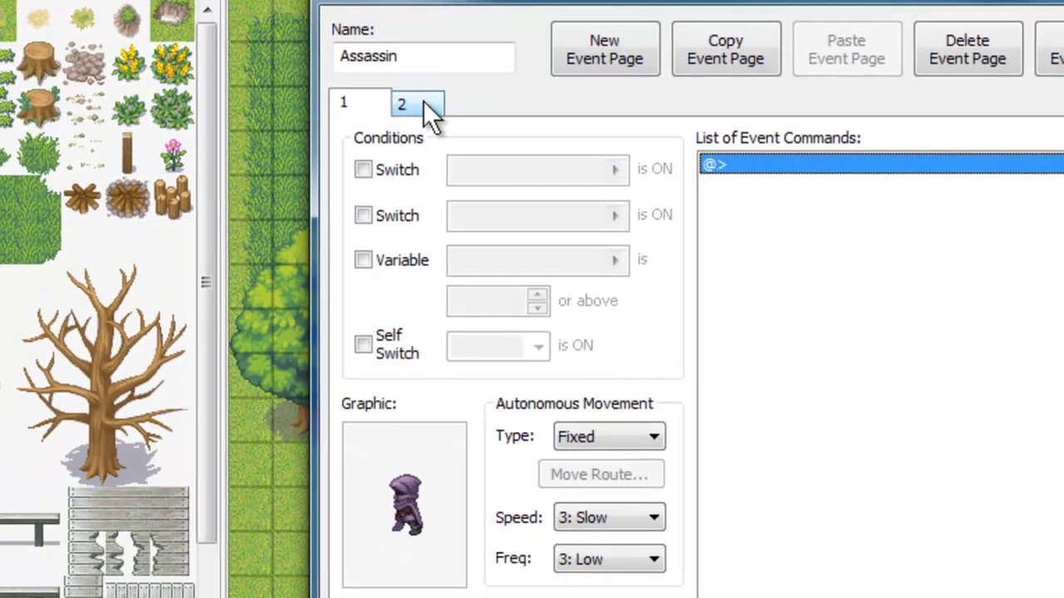
click(280, 179)
click(420, 100)
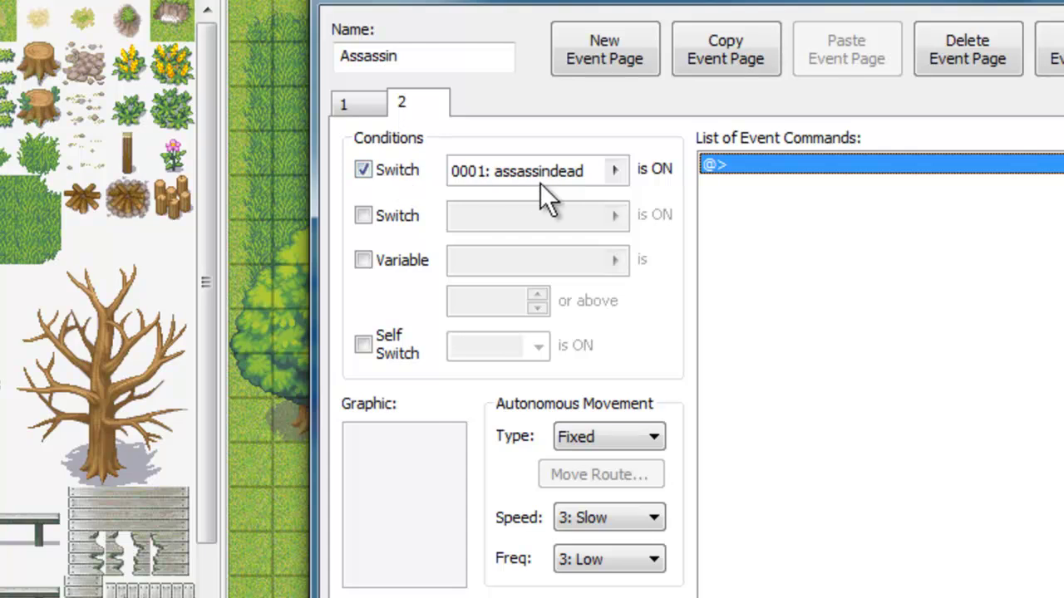
- Give the Assassin's second page the purple-hooded fallen character from 190-Down02
double_click(384, 503)
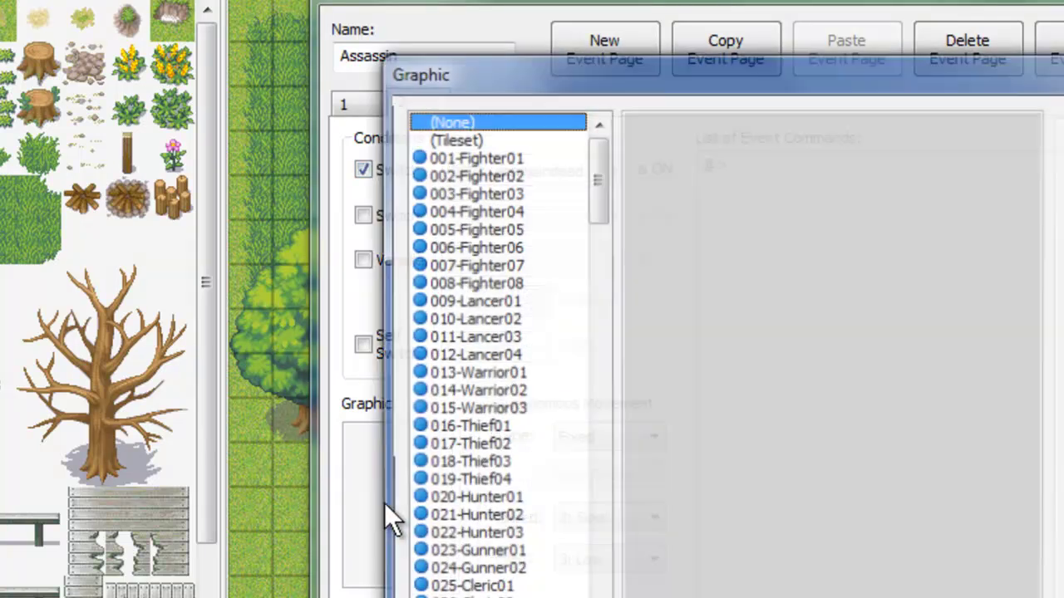
drag(591, 210, 584, 597)
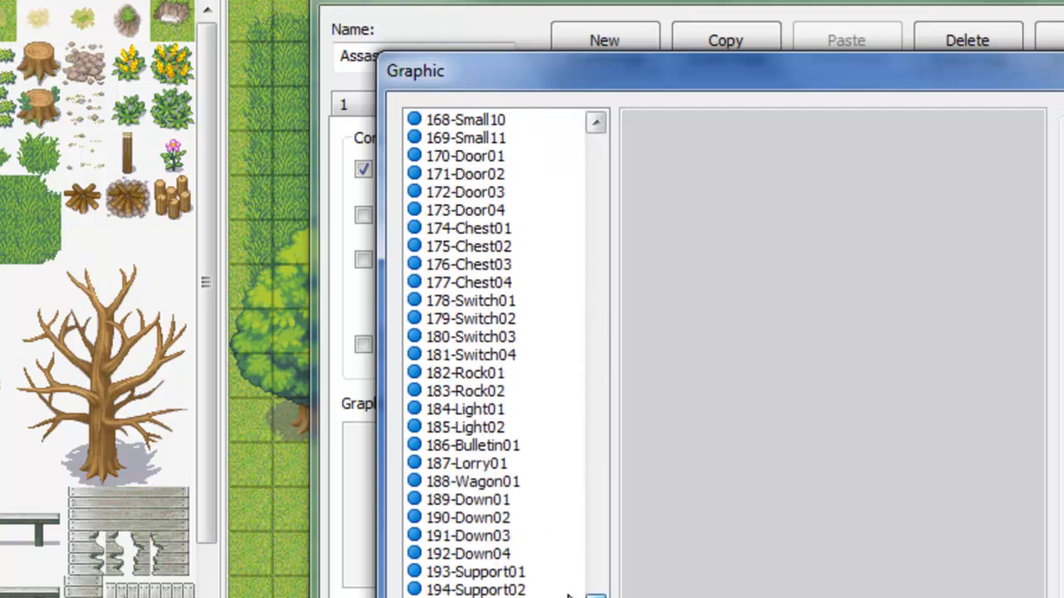
click(531, 519)
click(692, 152)
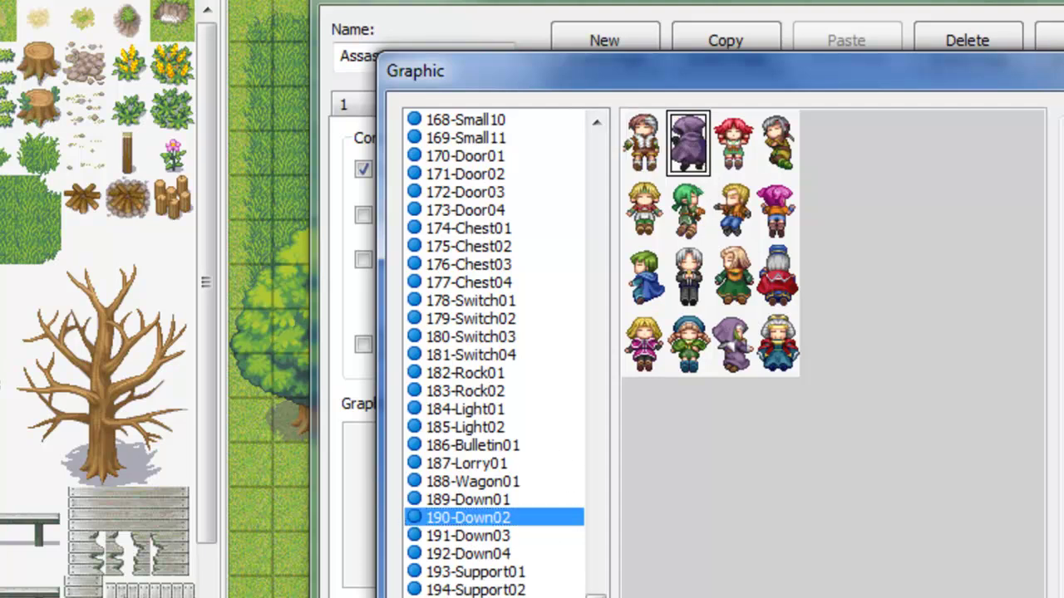
key(Return)
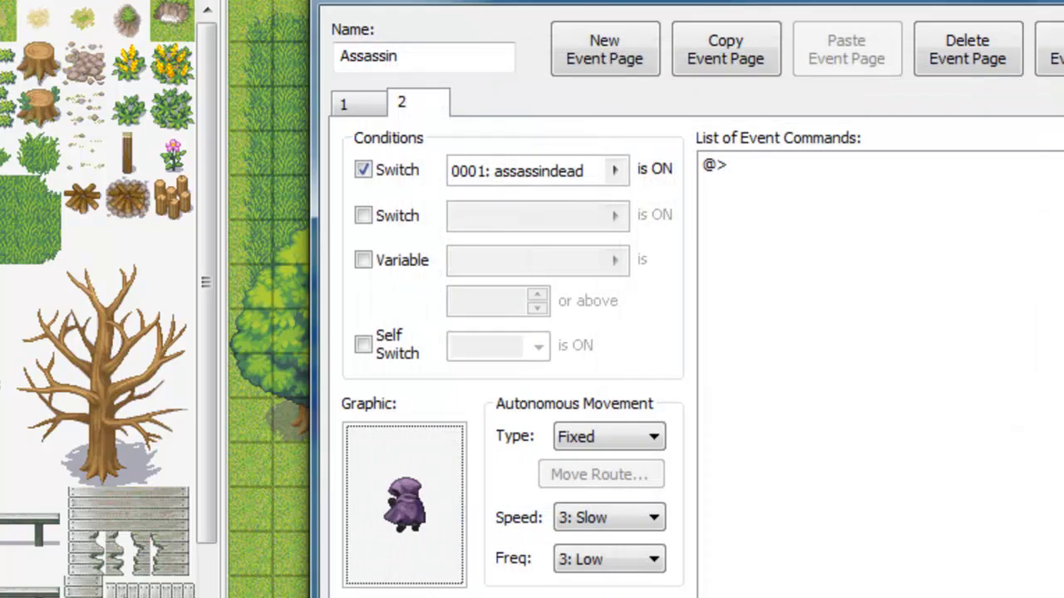
- Compare the Assassin's first and second event pages
click(366, 101)
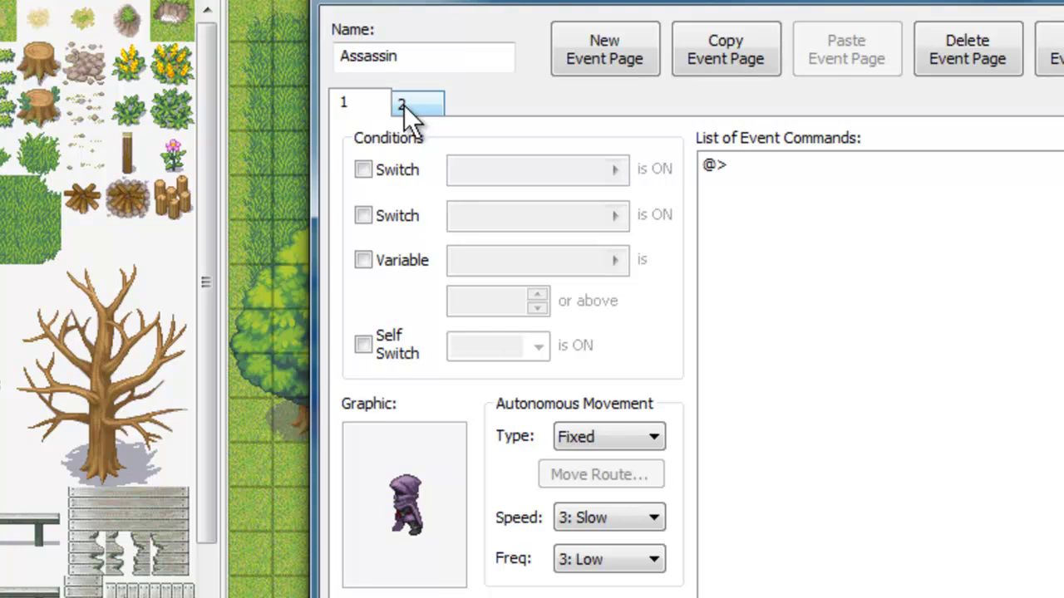
click(404, 105)
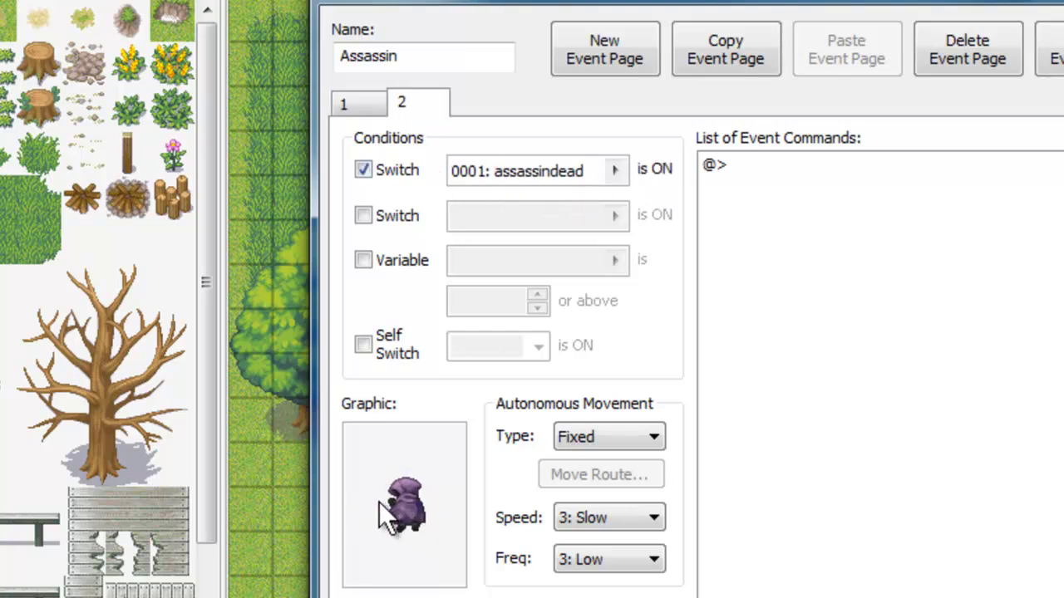
click(363, 98)
click(417, 104)
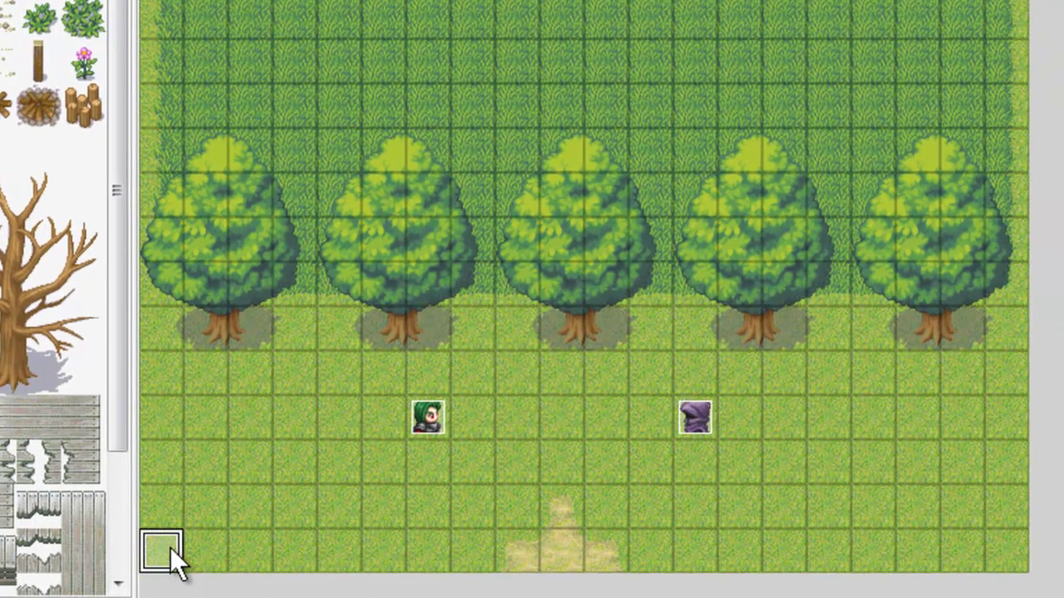
- In the cutscene event, add a Play SE command after the knife animation
double_click(175, 552)
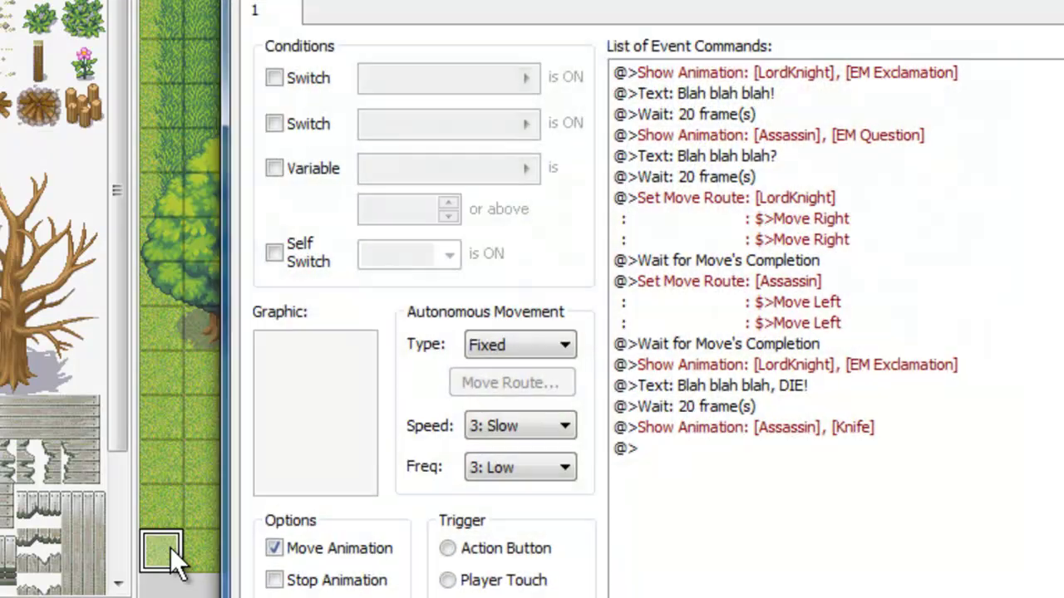
click(790, 430)
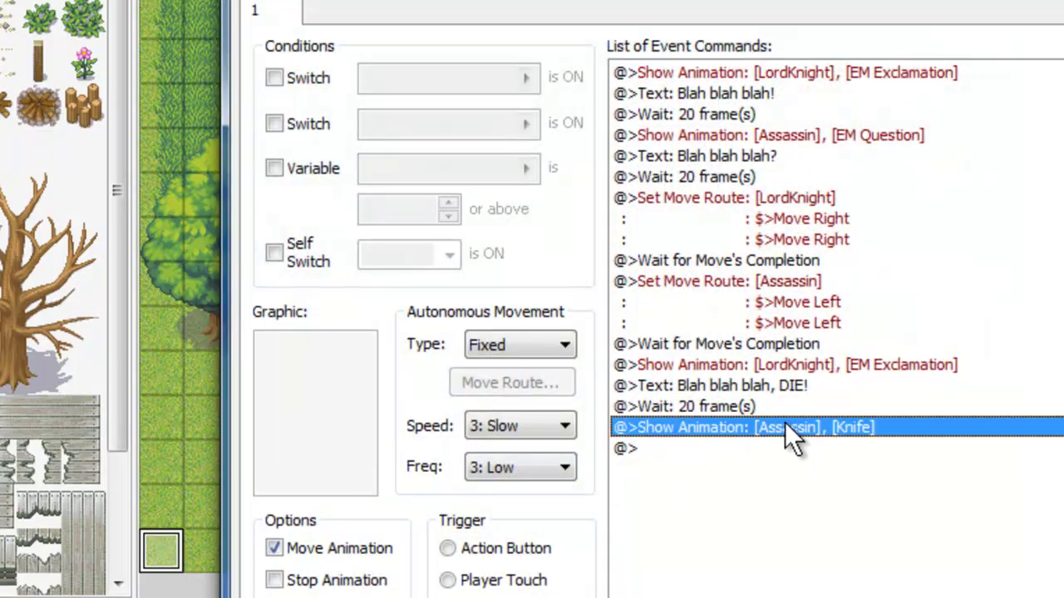
click(775, 449)
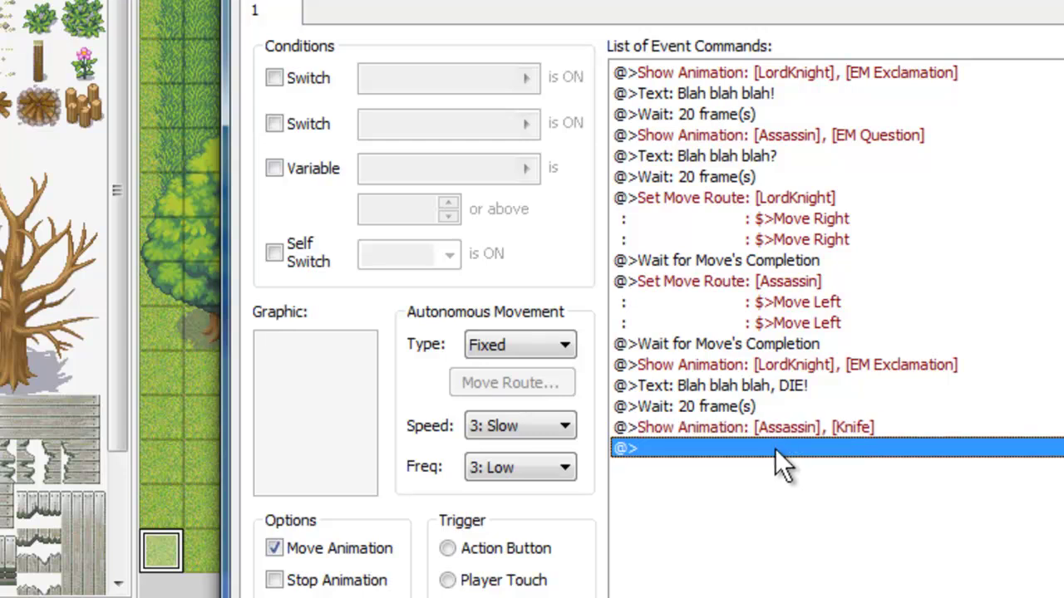
double_click(768, 448)
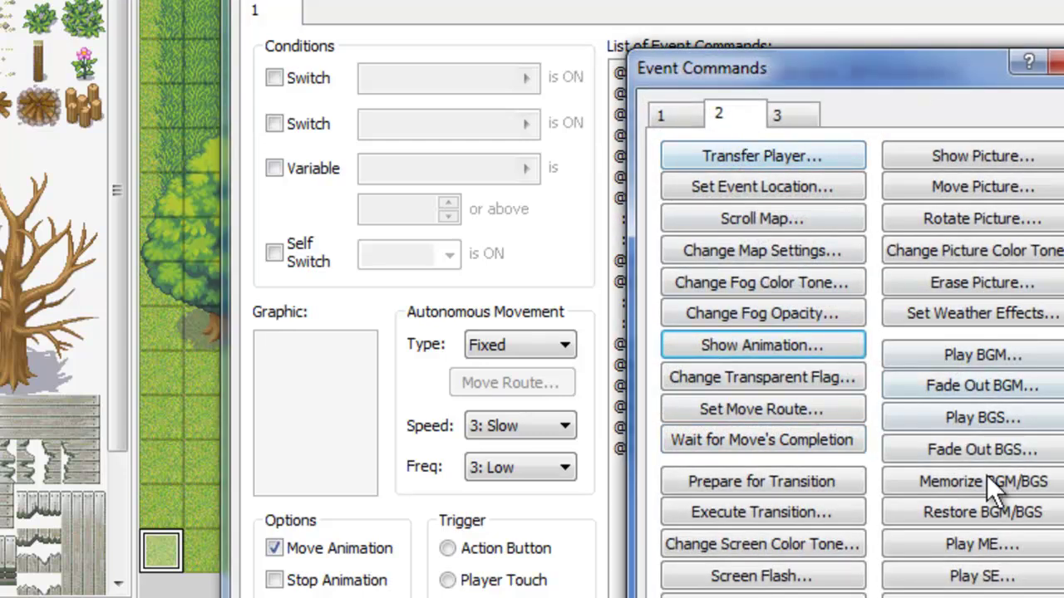
click(935, 576)
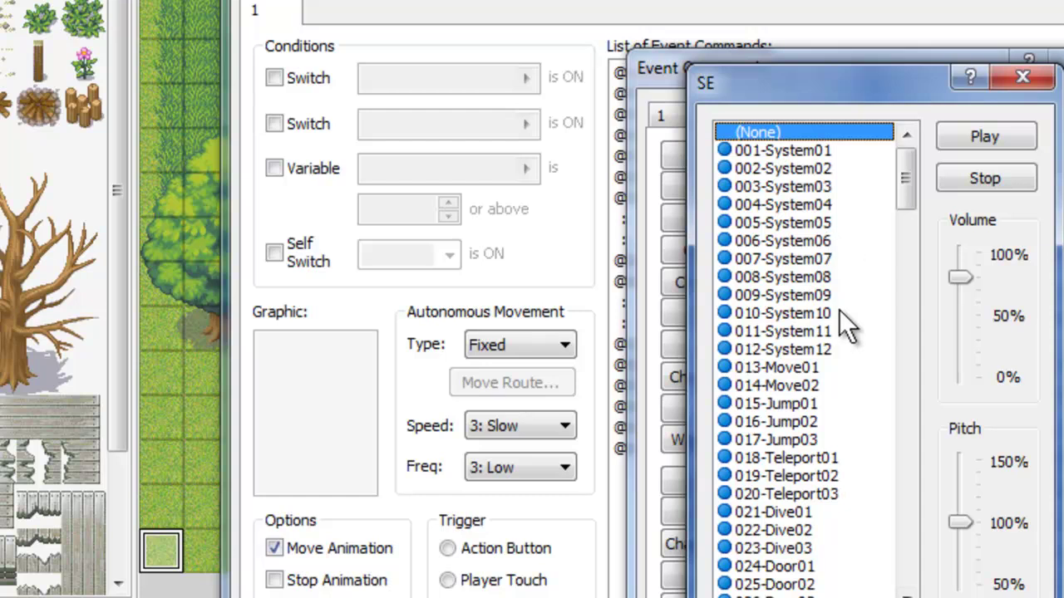
- Audition the 013-Move01, 062-Swing01 and 040-Knock01 sound effects
click(824, 367)
scroll(823, 369, down, 6)
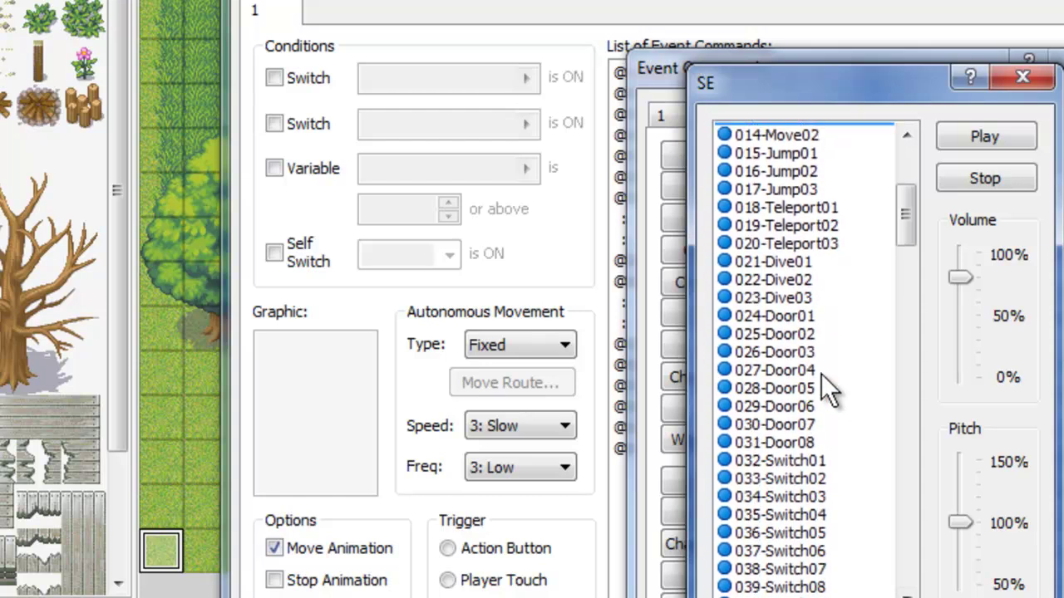
scroll(821, 371, down, 9)
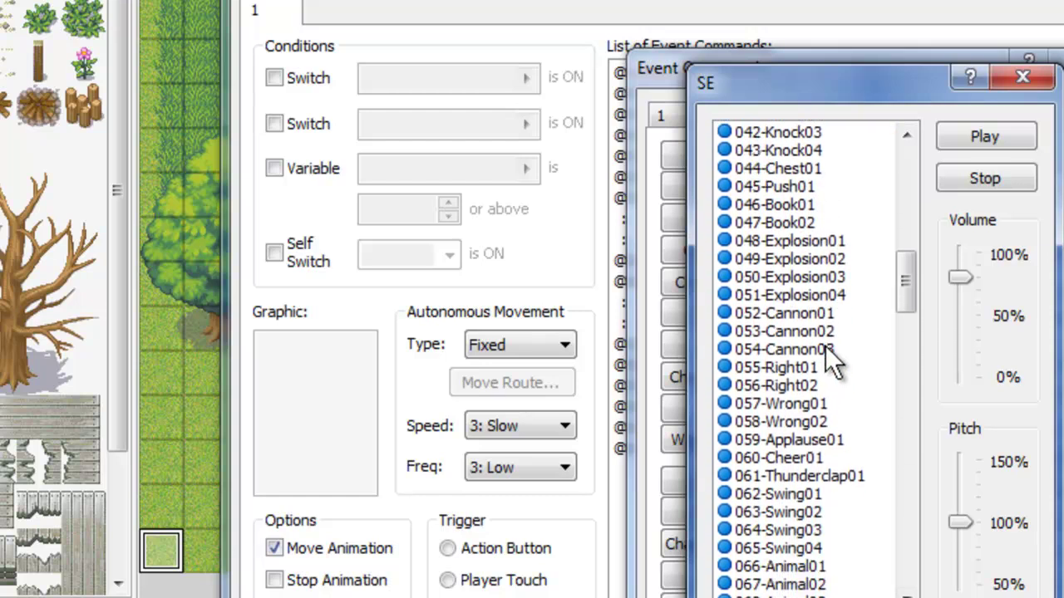
scroll(832, 336, down, 3)
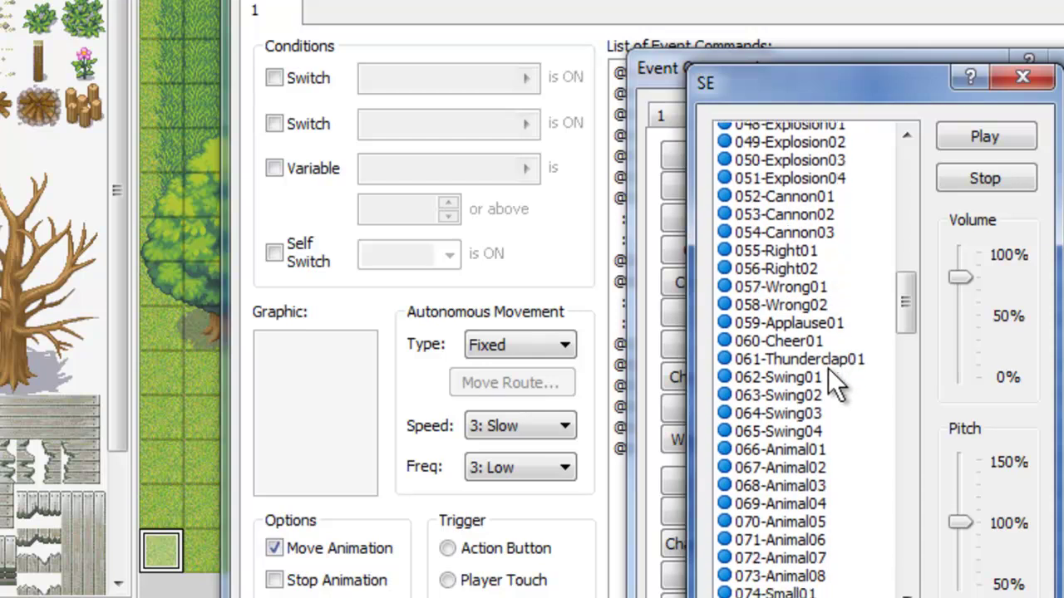
scroll(828, 368, down, 1)
click(824, 276)
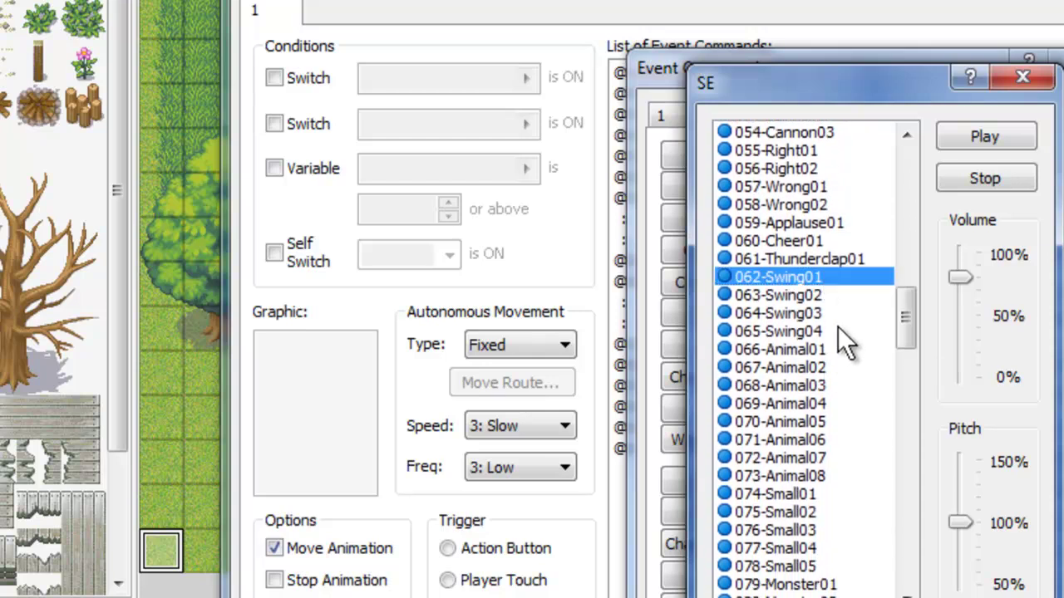
scroll(838, 327, down, 2)
scroll(856, 334, down, 3)
drag(905, 350, 912, 259)
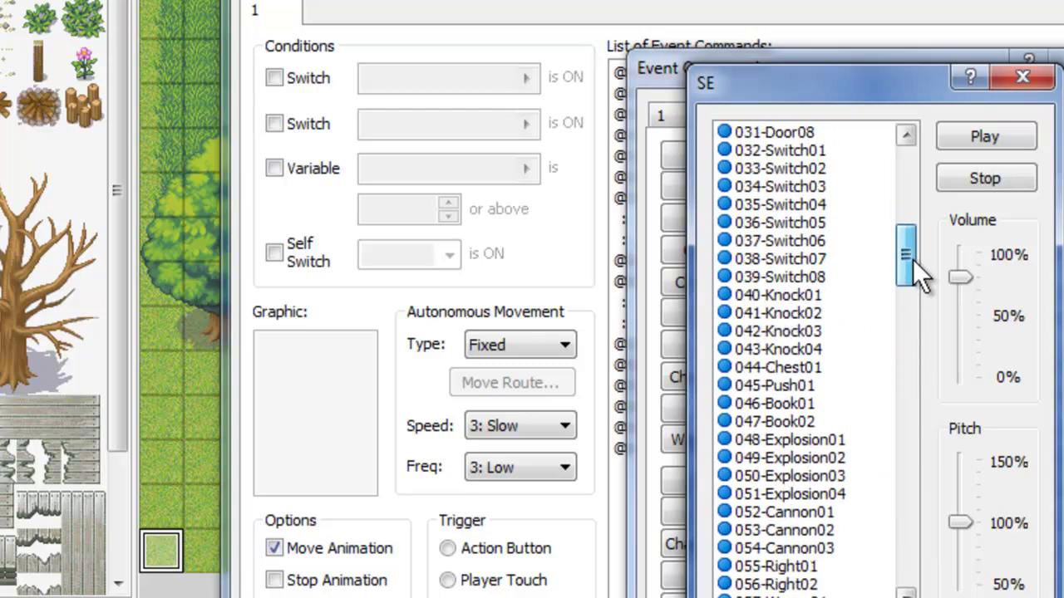
click(800, 295)
- Choose 041-Knock02 at 50% pitch and confirm the sound effect
click(805, 314)
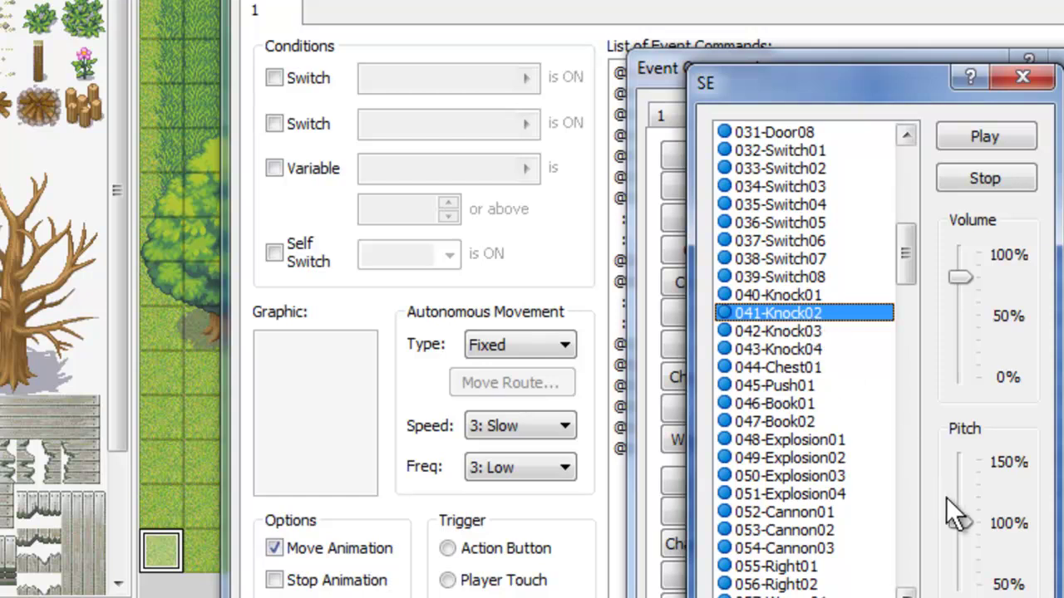
drag(955, 521, 959, 590)
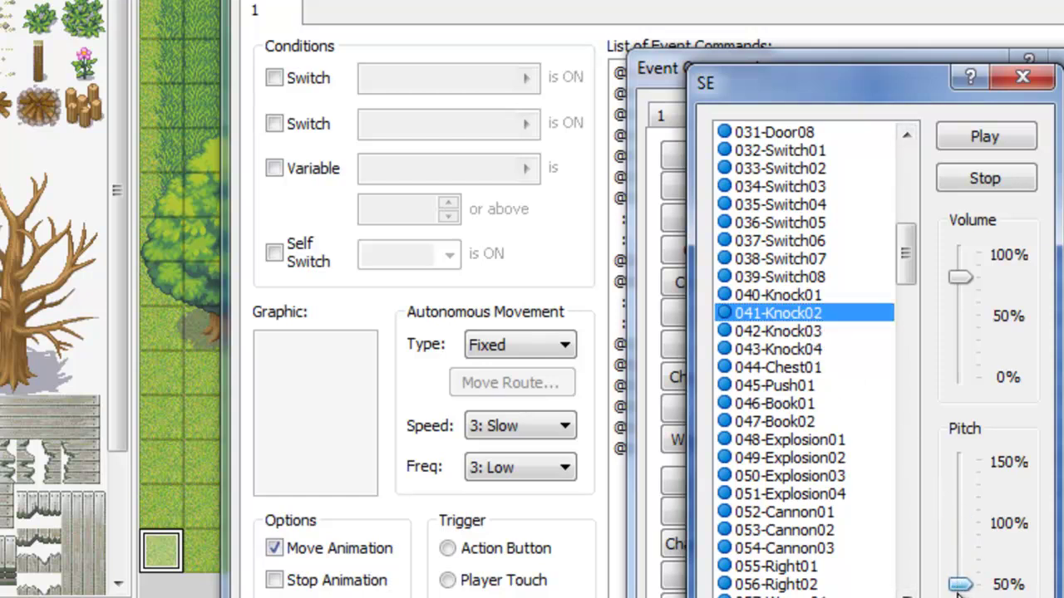
click(834, 316)
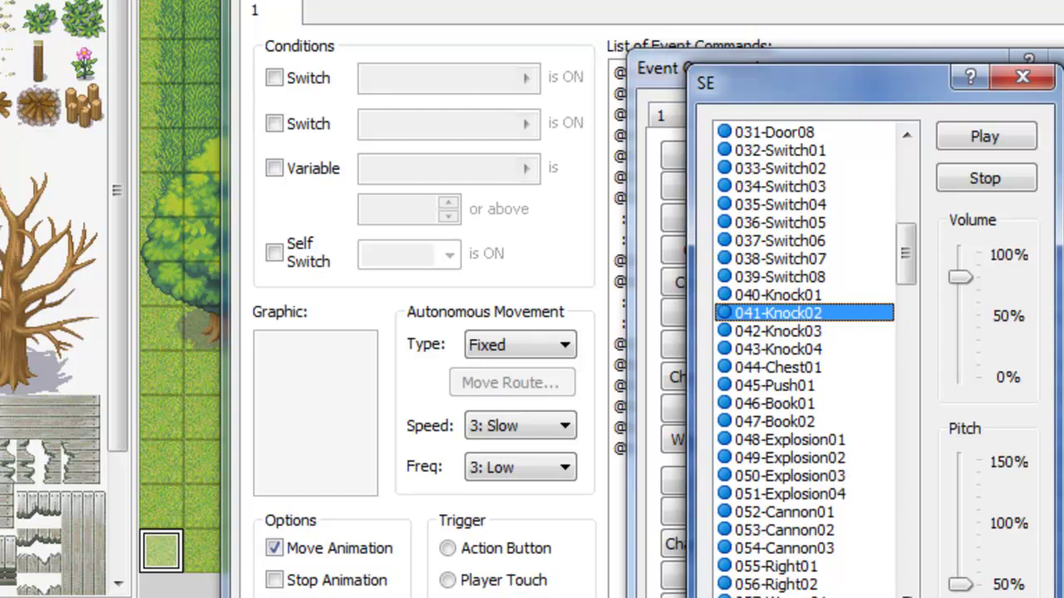
key(Return)
click(781, 480)
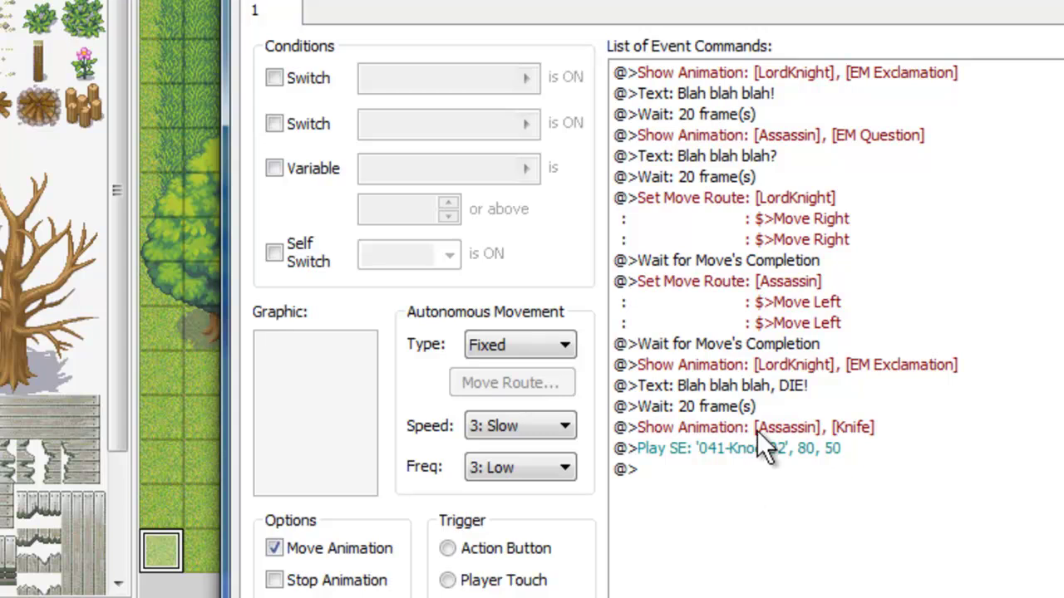
- Insert a 20-frame Wait above the knock sound effect
click(748, 450)
right_click(747, 450)
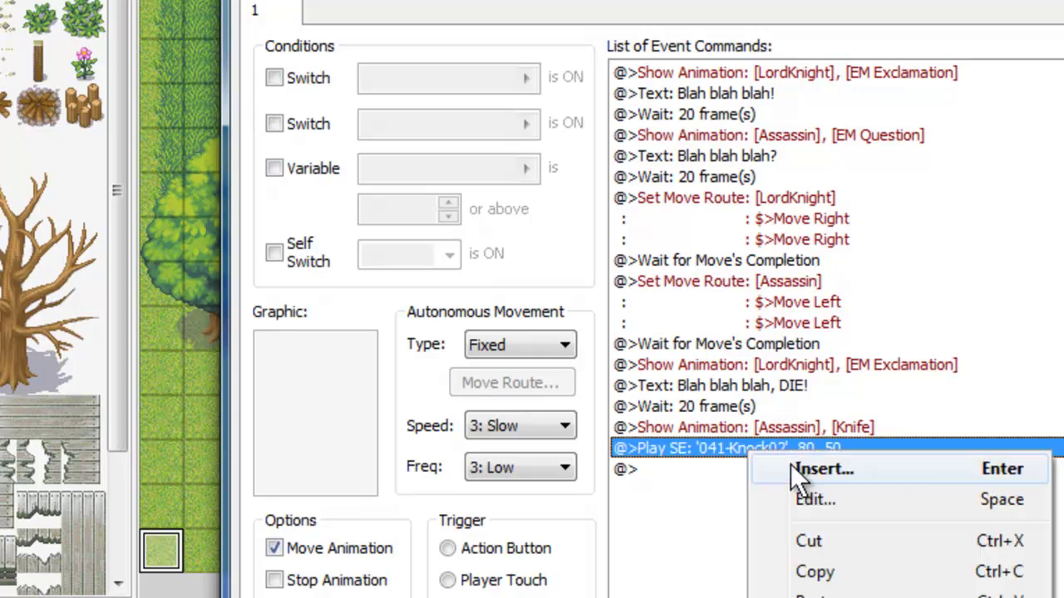
click(791, 464)
drag(725, 64, 1063, 58)
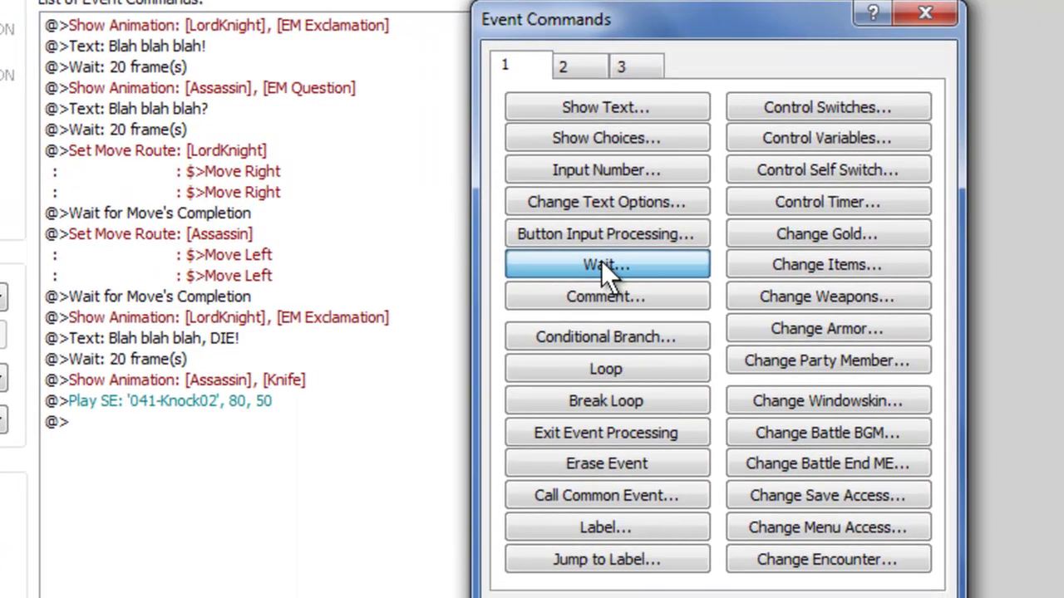
click(601, 263)
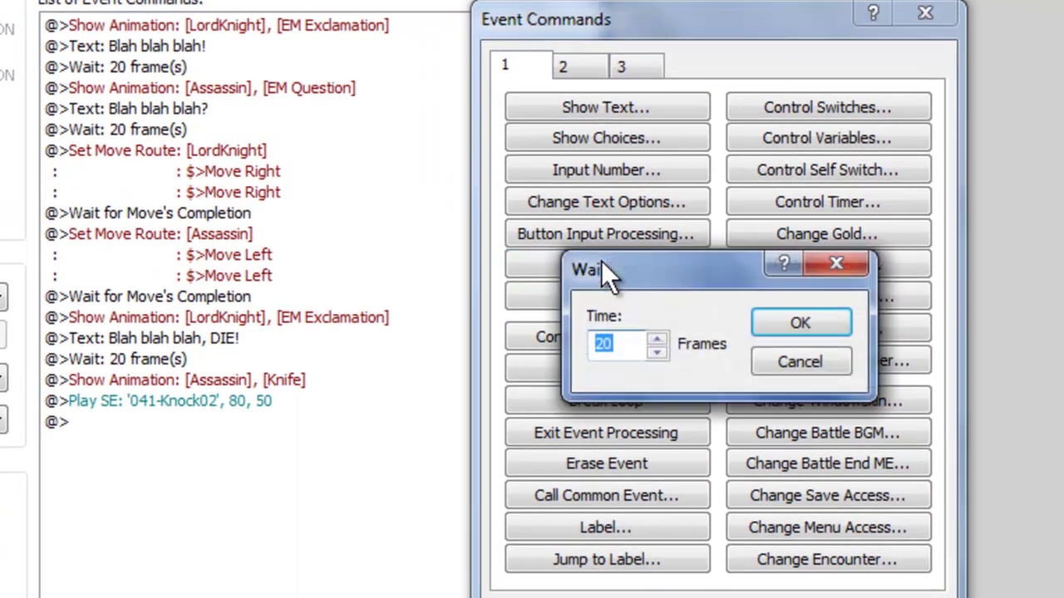
text(20)
key(Return)
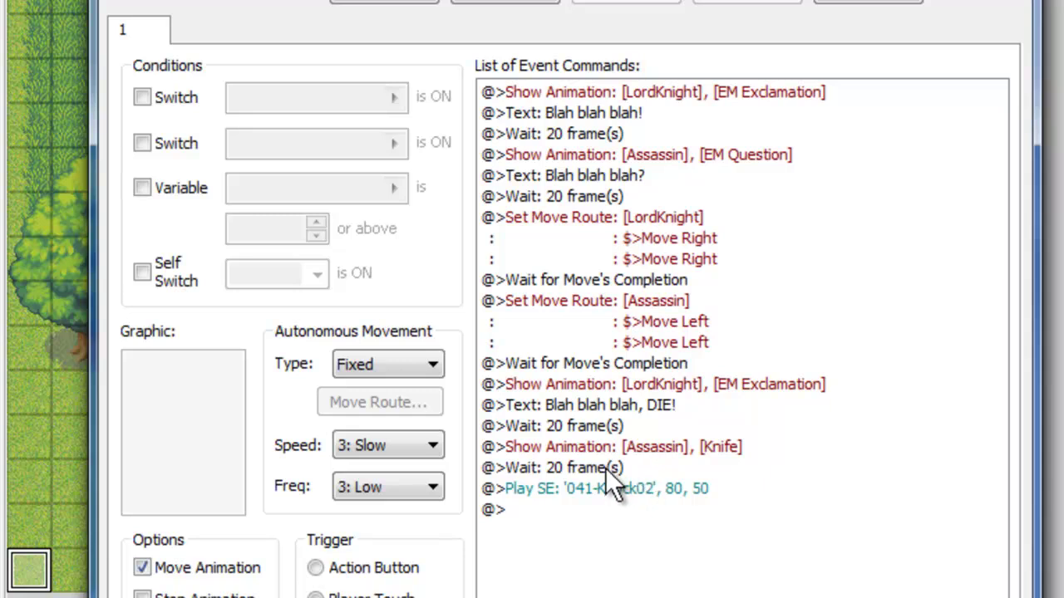
- Review the knife animation, wait and sound commands down to the list's end
click(637, 448)
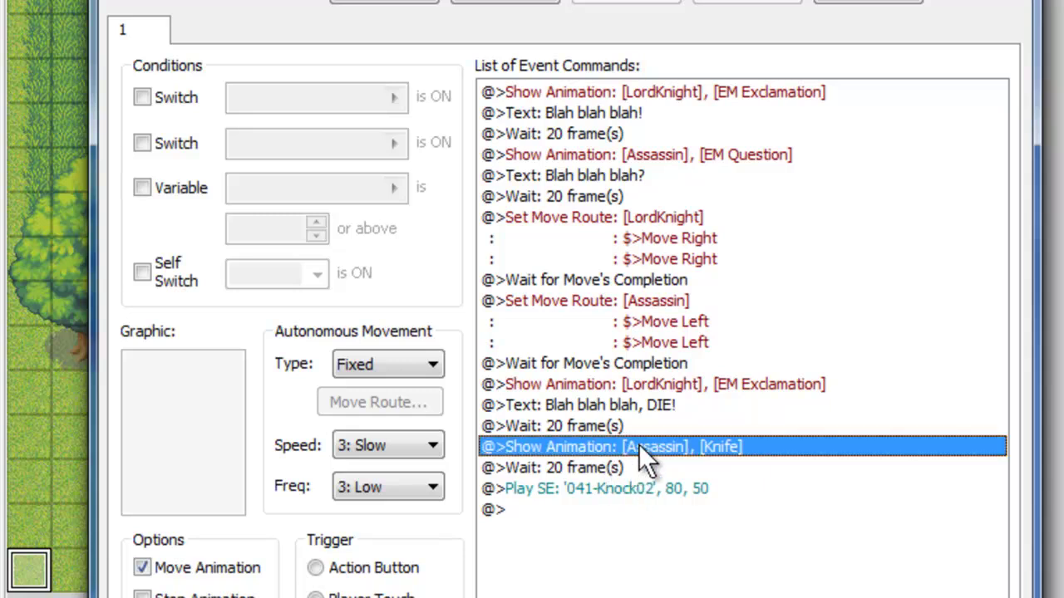
click(615, 468)
click(601, 488)
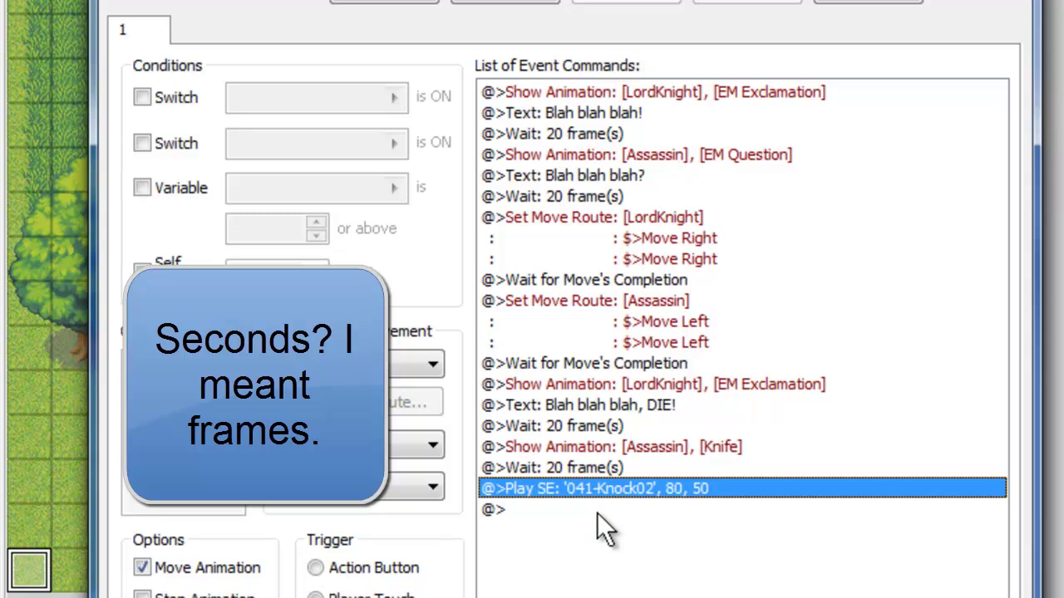
click(591, 511)
right_click(591, 512)
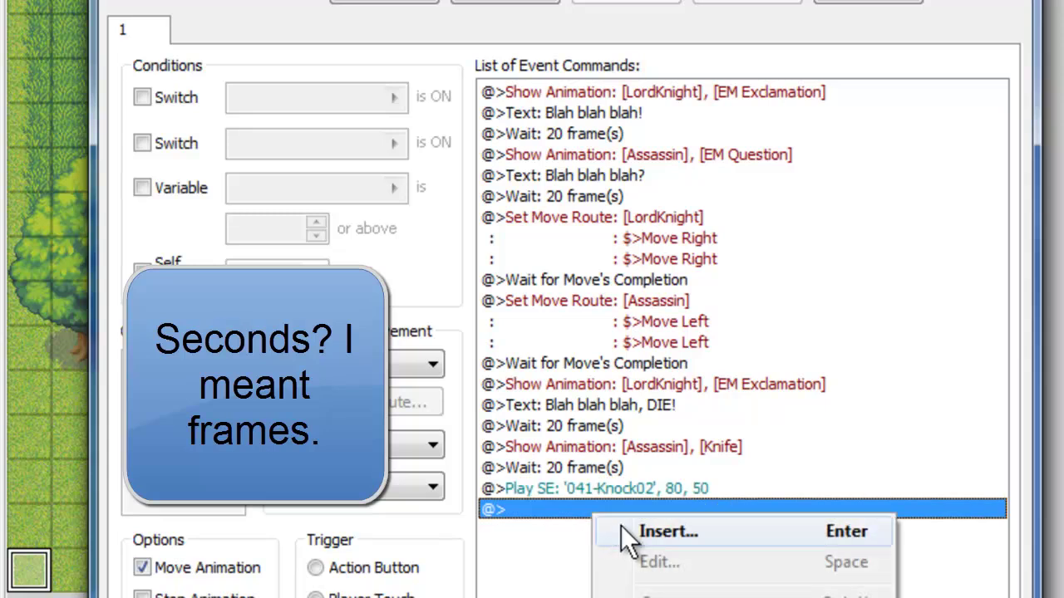
- Append a Control Switches command turning 0001: assassindead ON
click(623, 532)
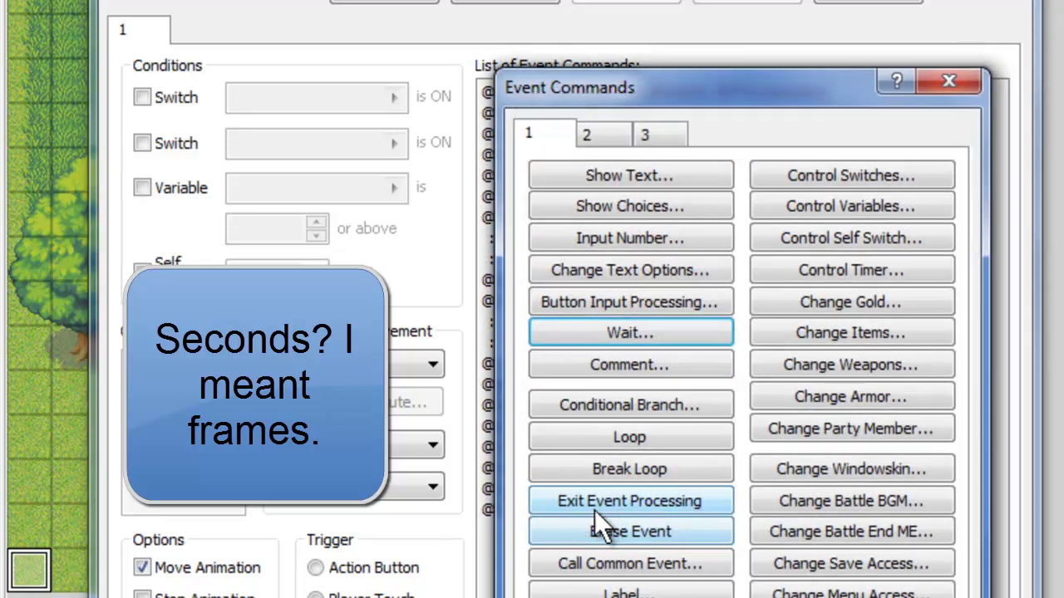
click(885, 175)
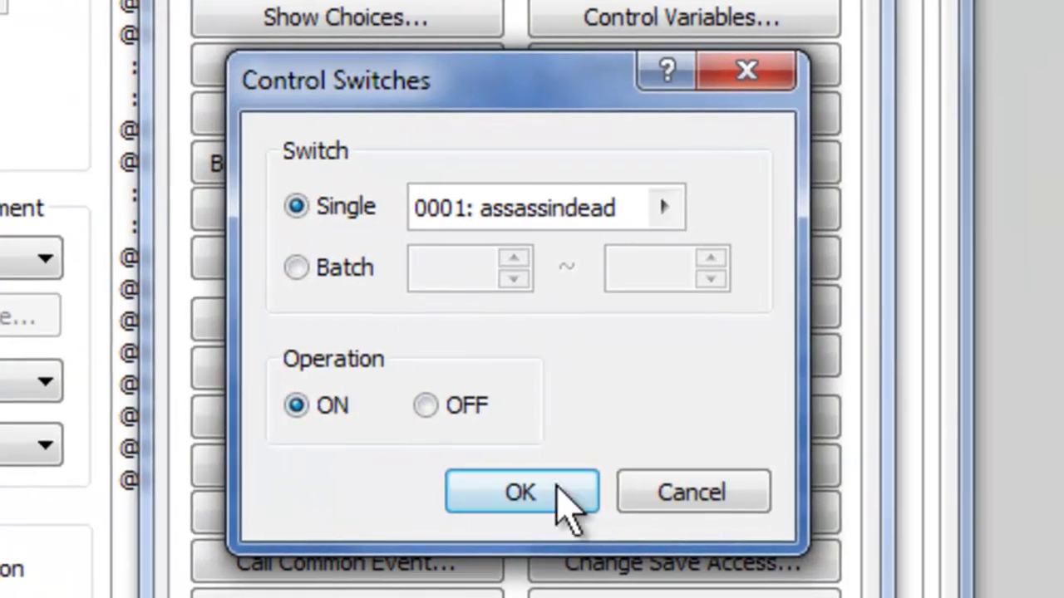
click(565, 498)
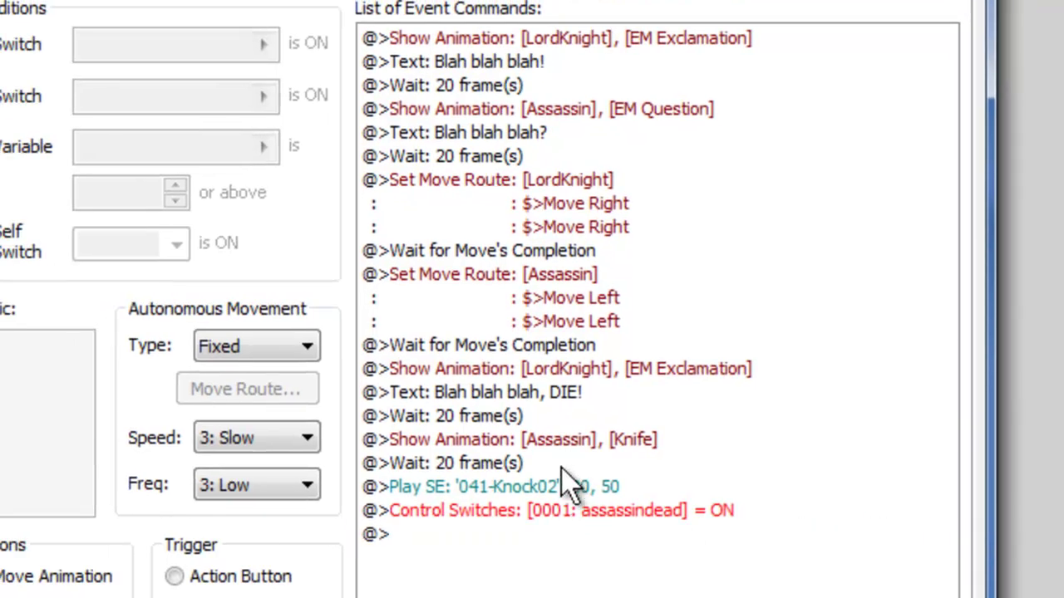
- Check that the Assassin's second page is conditioned on the assassindead switch
click(514, 488)
click(552, 510)
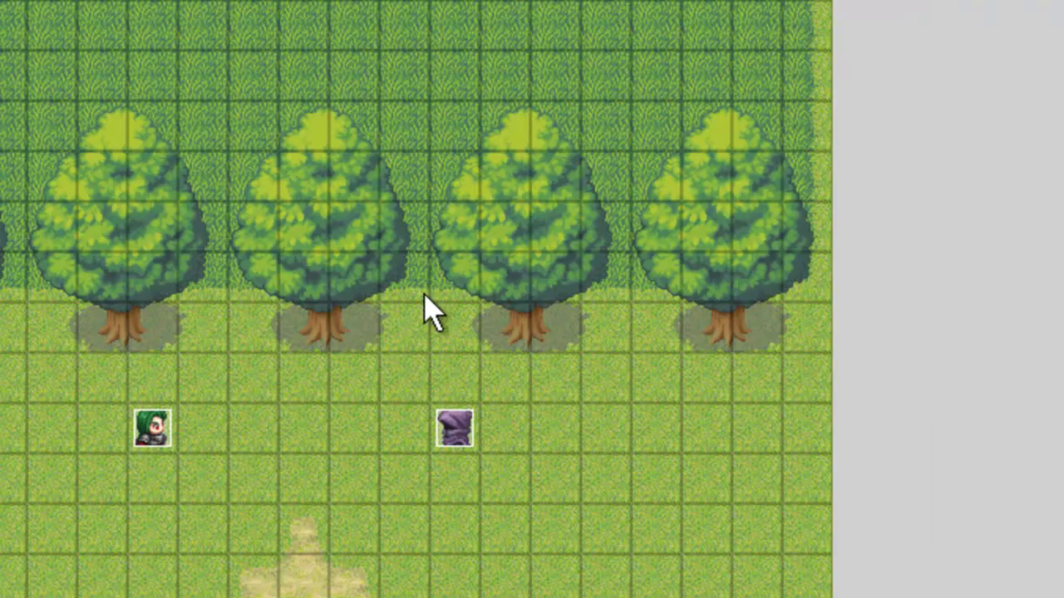
click(454, 426)
double_click(454, 428)
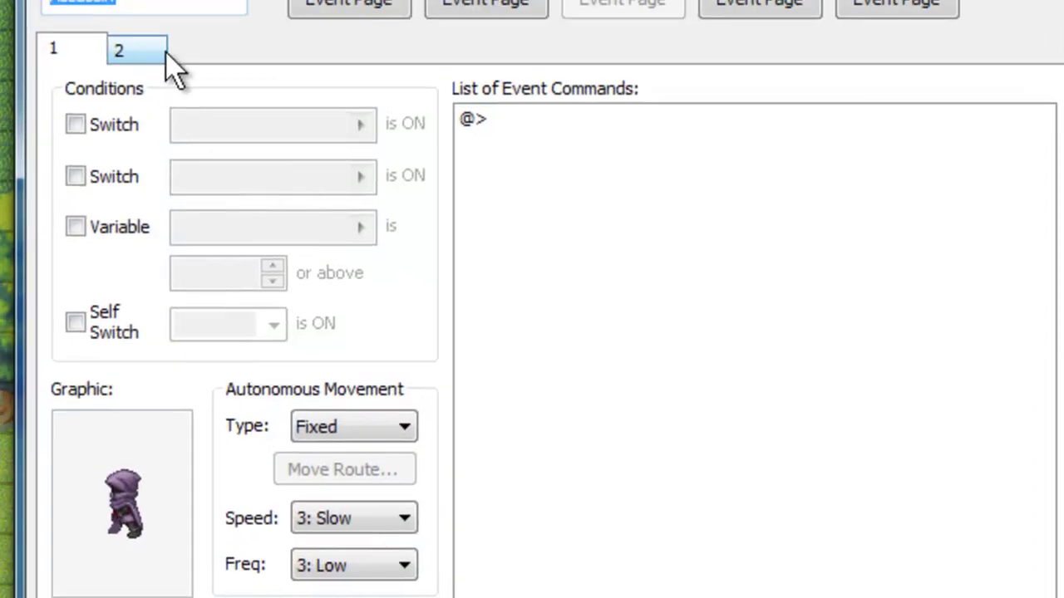
click(116, 52)
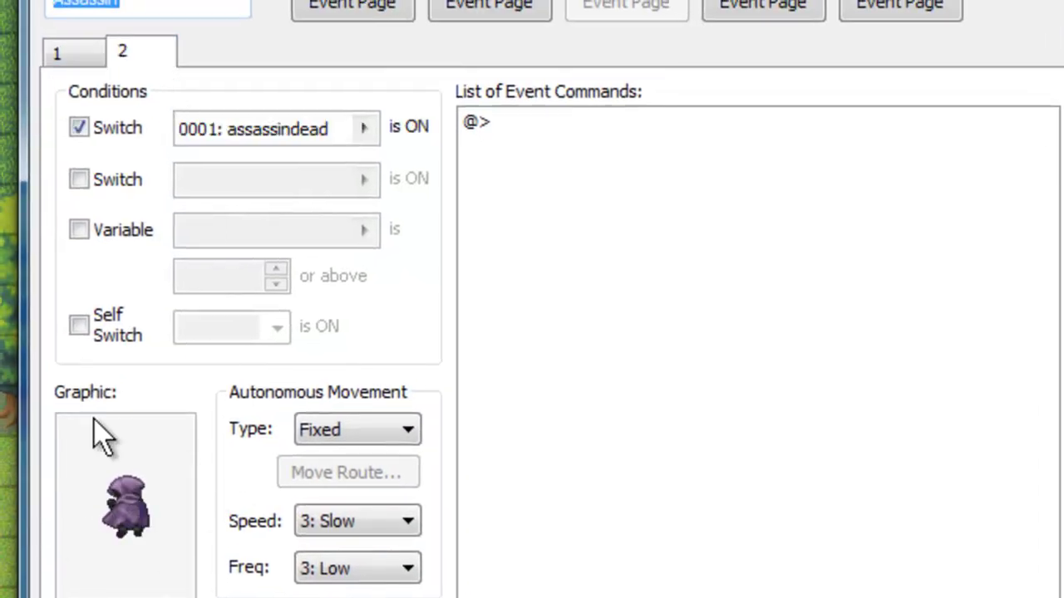
key(Return)
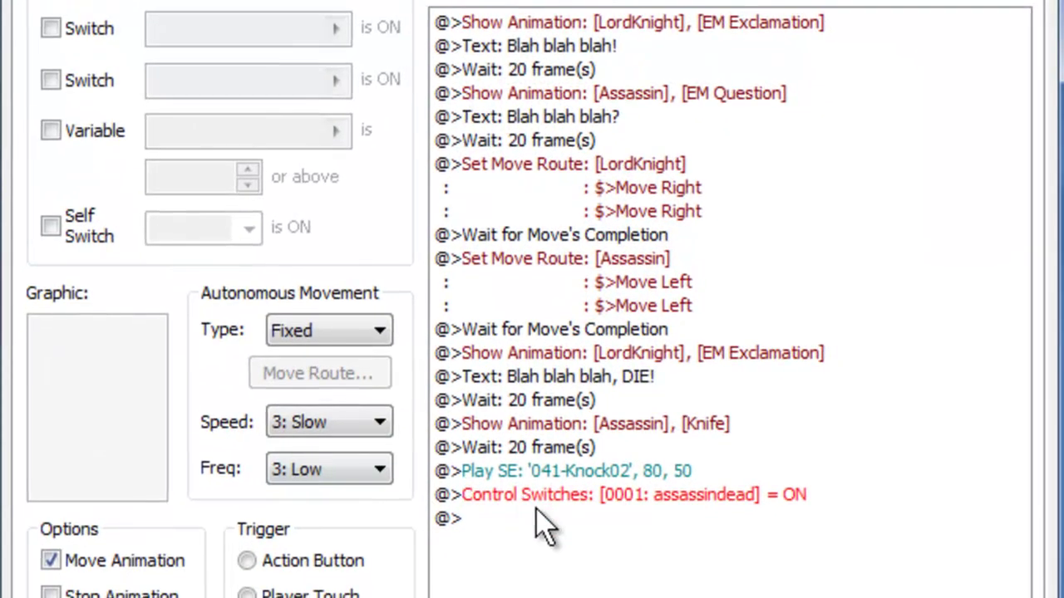
- Insert a red Screen Flash (255,0,0,0) of 10 frames before the assassindead switch
click(540, 495)
right_click(549, 497)
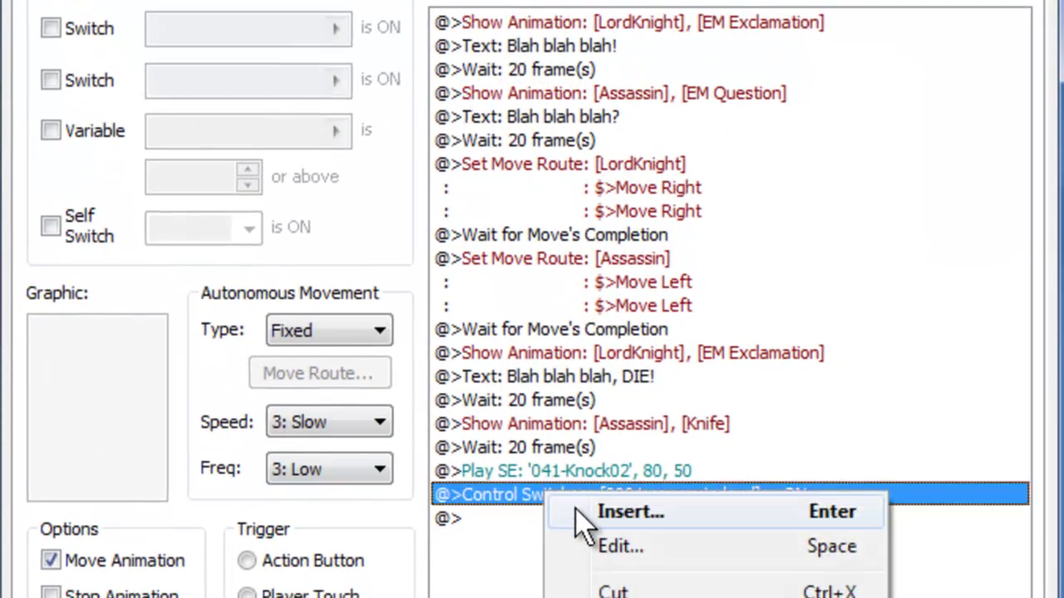
click(597, 507)
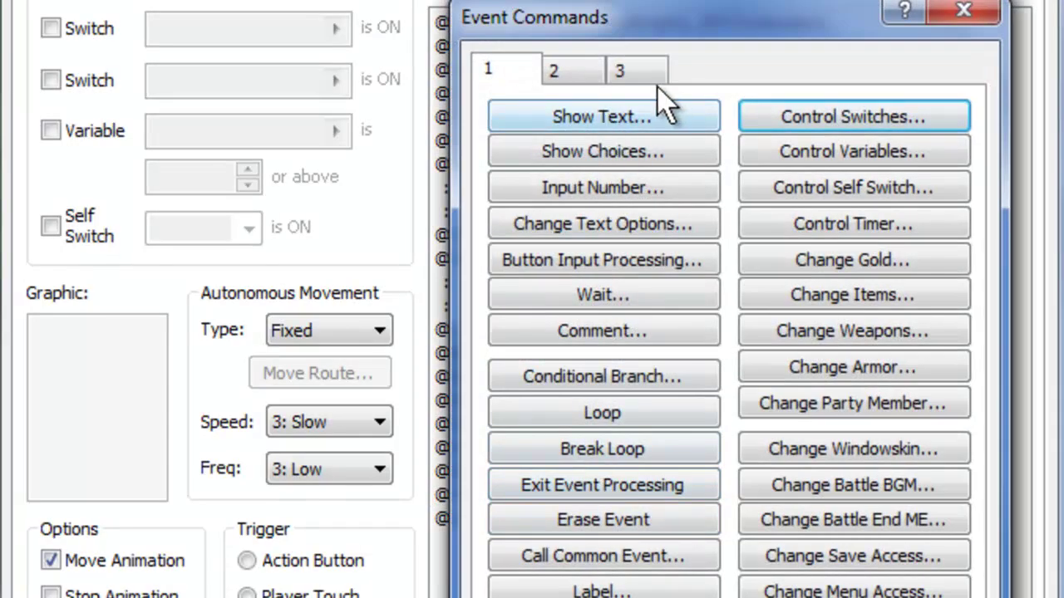
click(587, 80)
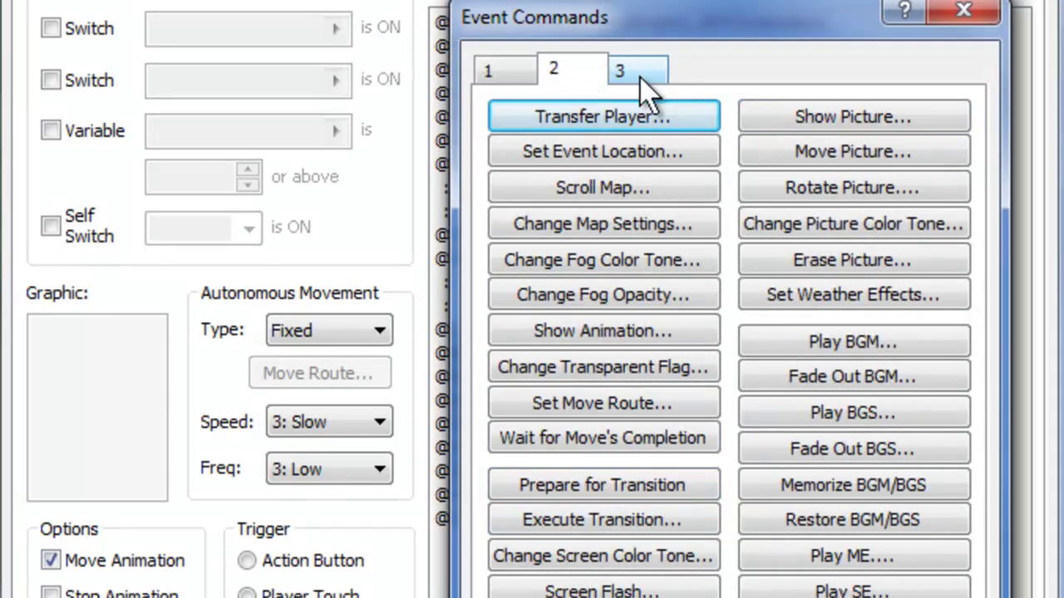
click(674, 589)
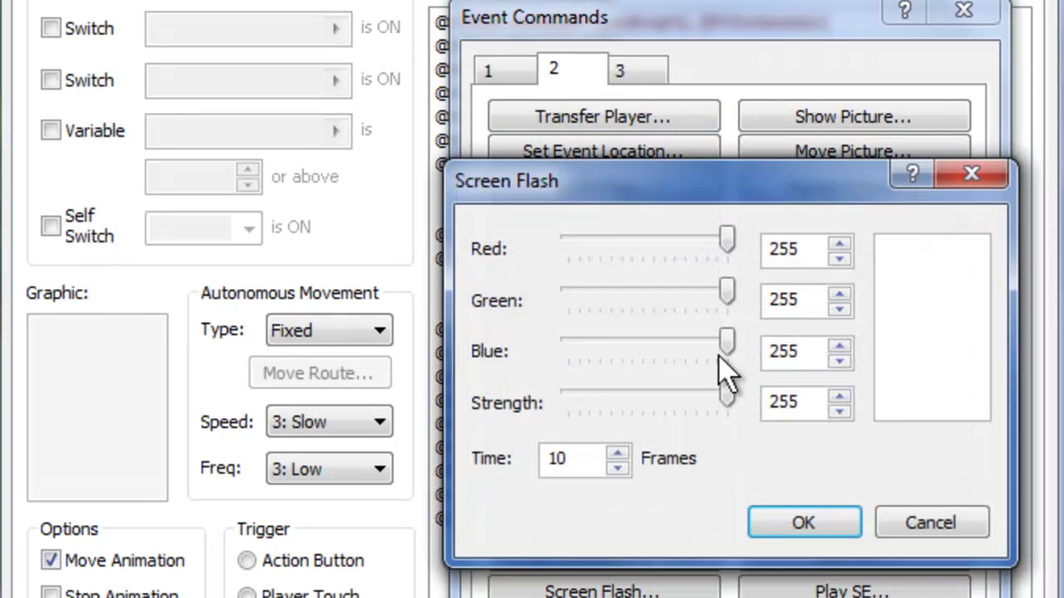
drag(729, 295, 494, 303)
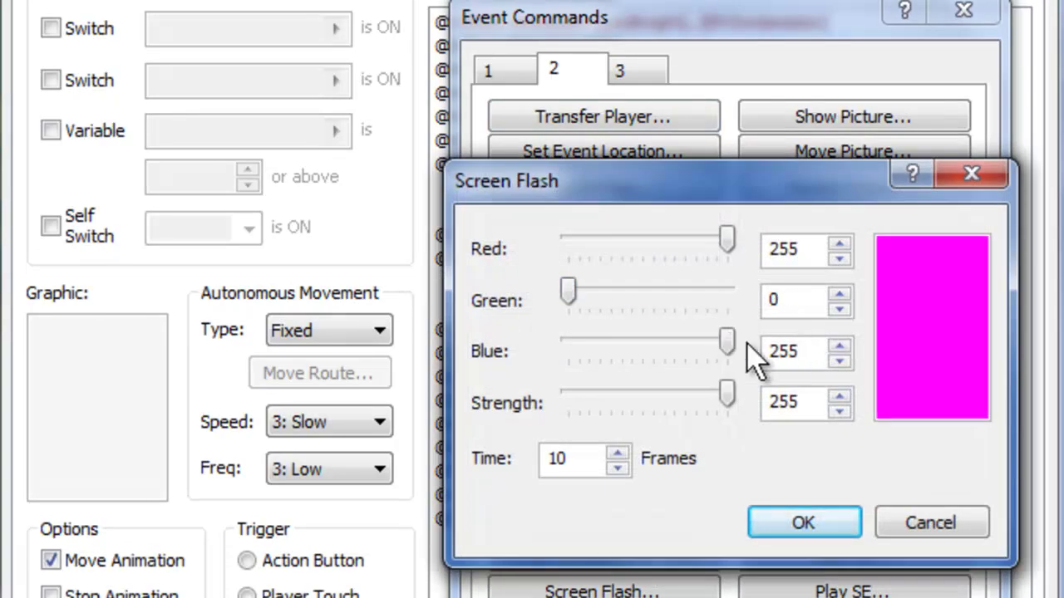
drag(744, 345, 470, 363)
drag(730, 395, 504, 463)
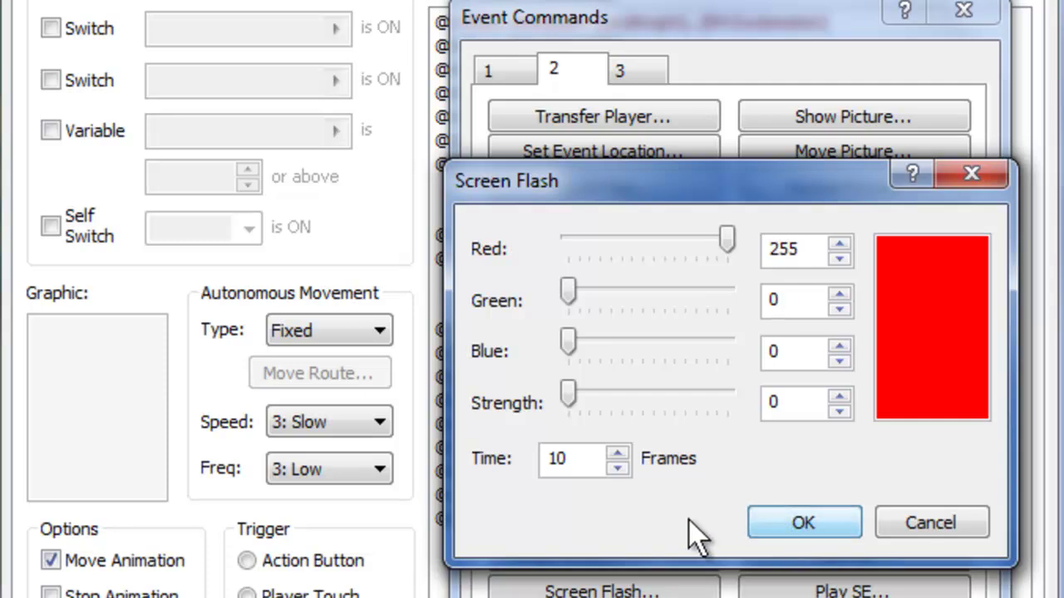
click(790, 527)
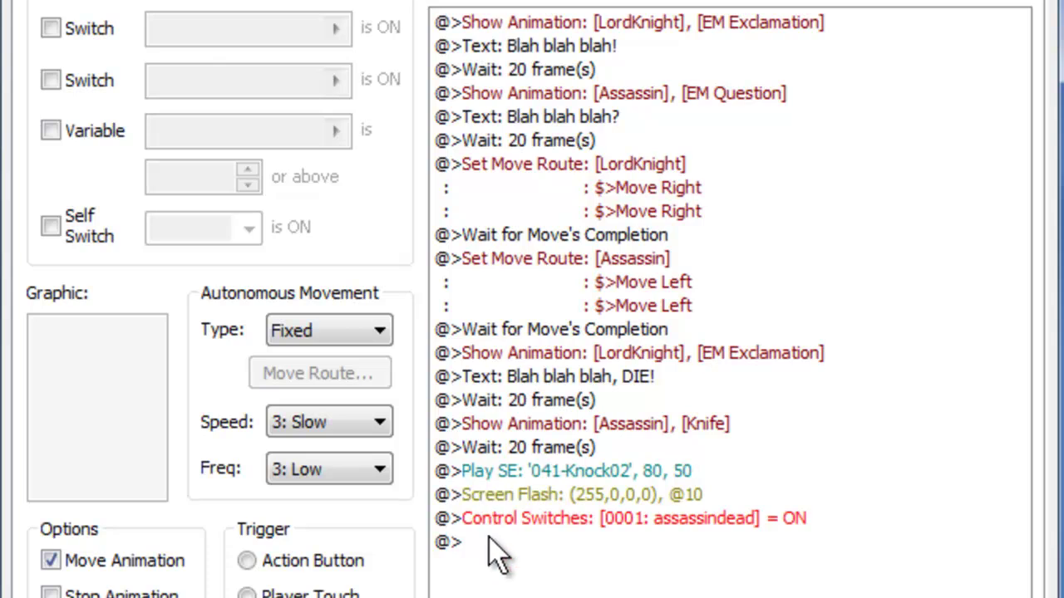
- Append a 20-frame Wait after the assassindead switch command
right_click(600, 542)
click(632, 570)
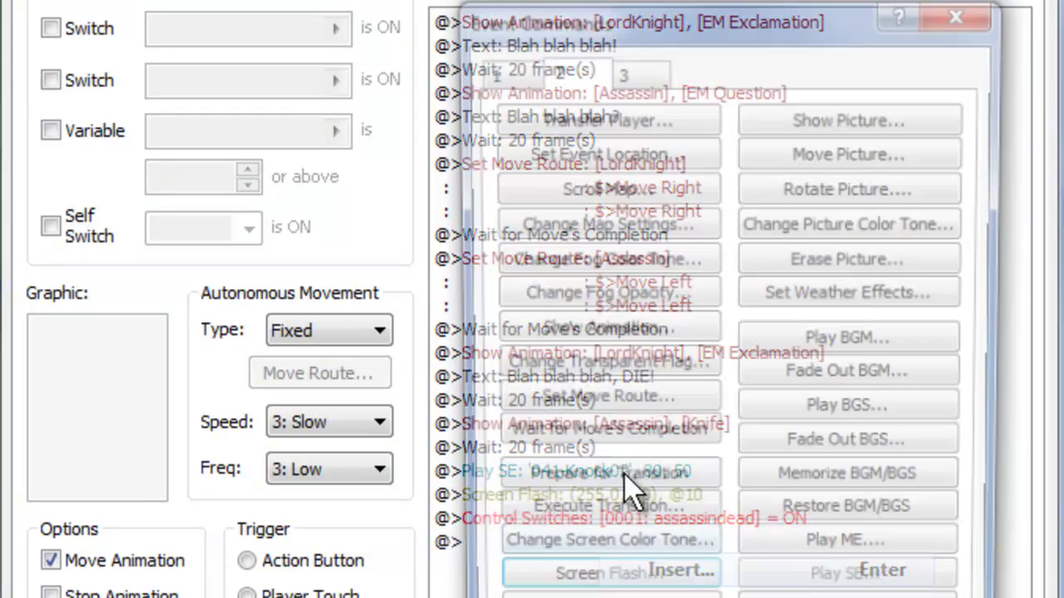
click(491, 70)
click(603, 296)
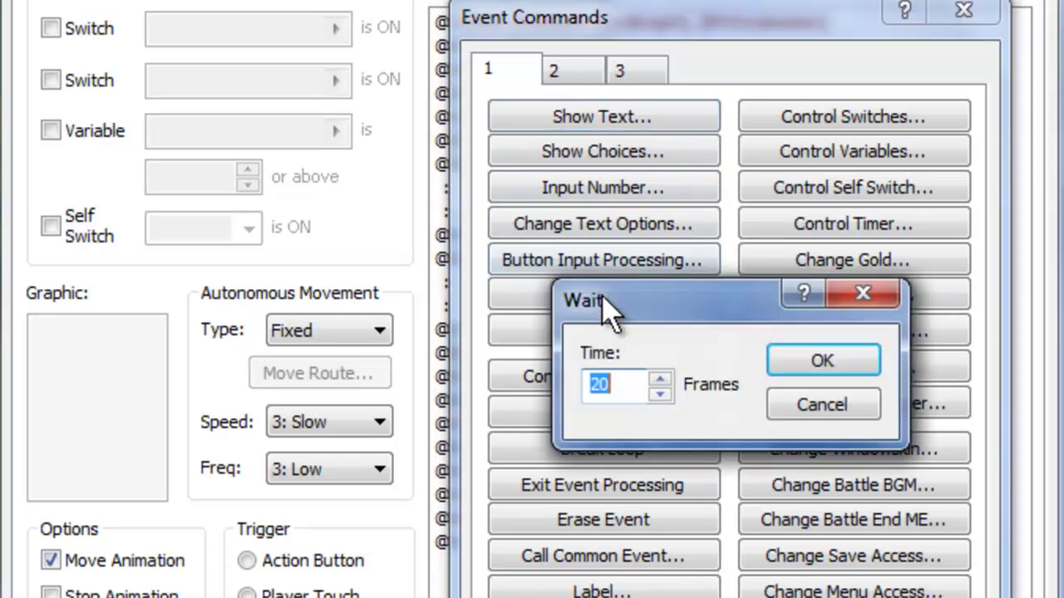
key(Return)
- Copy the opening LordKnight exclamation animation and paste it at the list's end
double_click(538, 565)
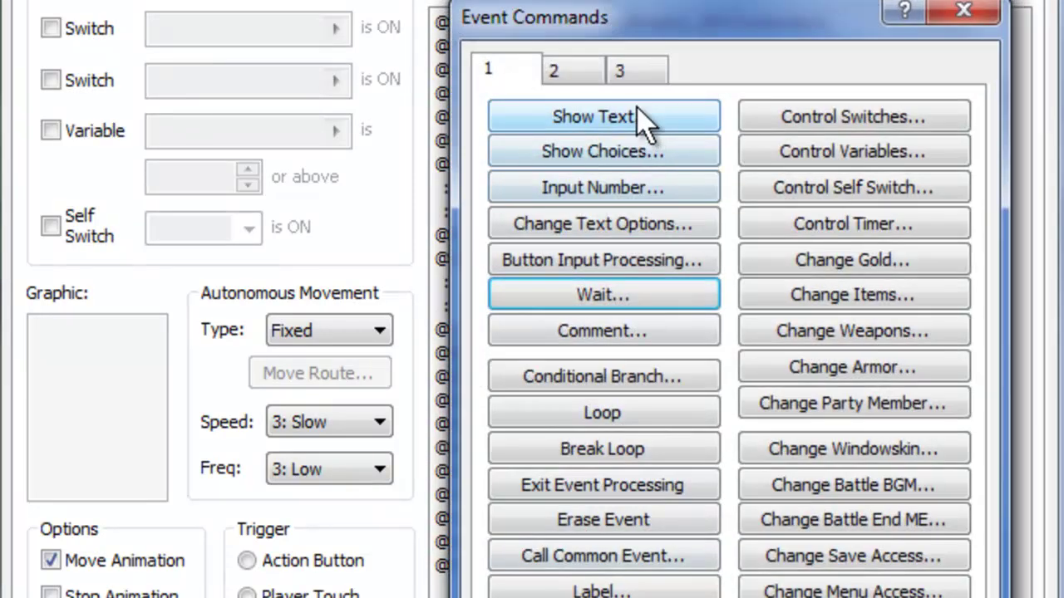
click(569, 72)
key(Escape)
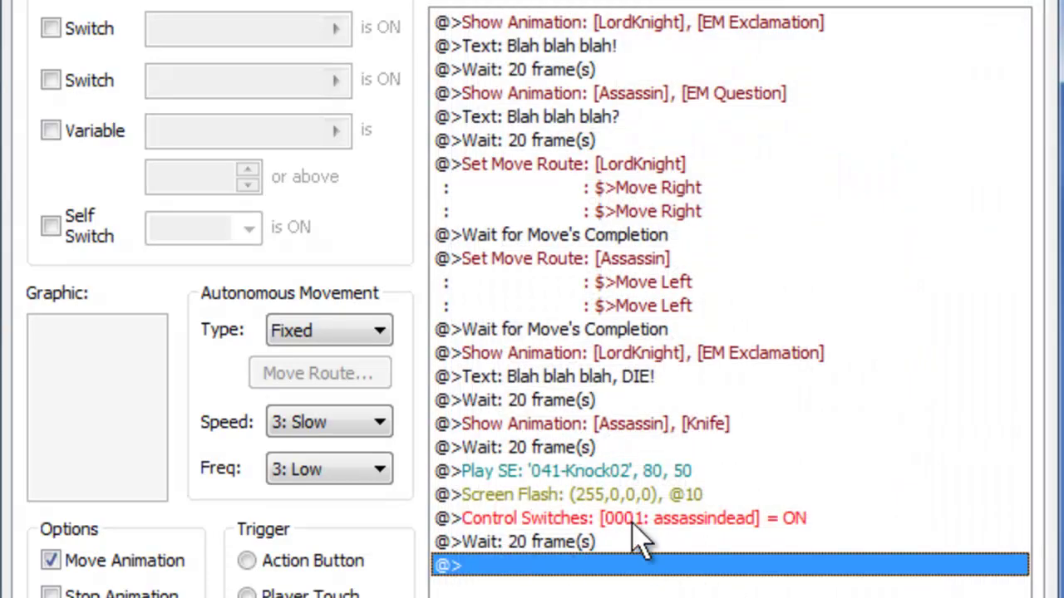
click(610, 28)
right_click(608, 24)
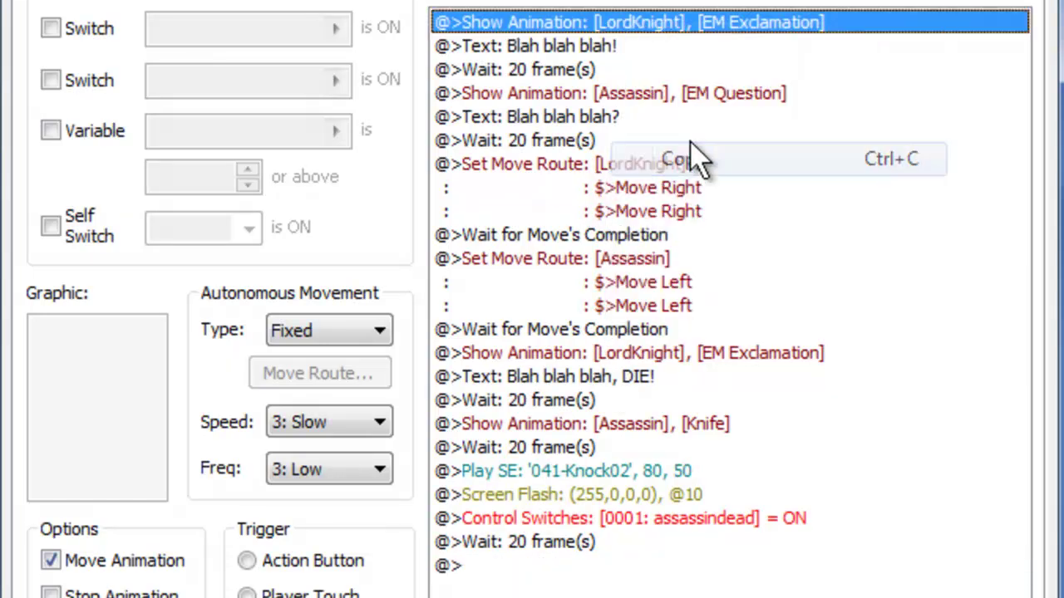
right_click(518, 570)
click(574, 595)
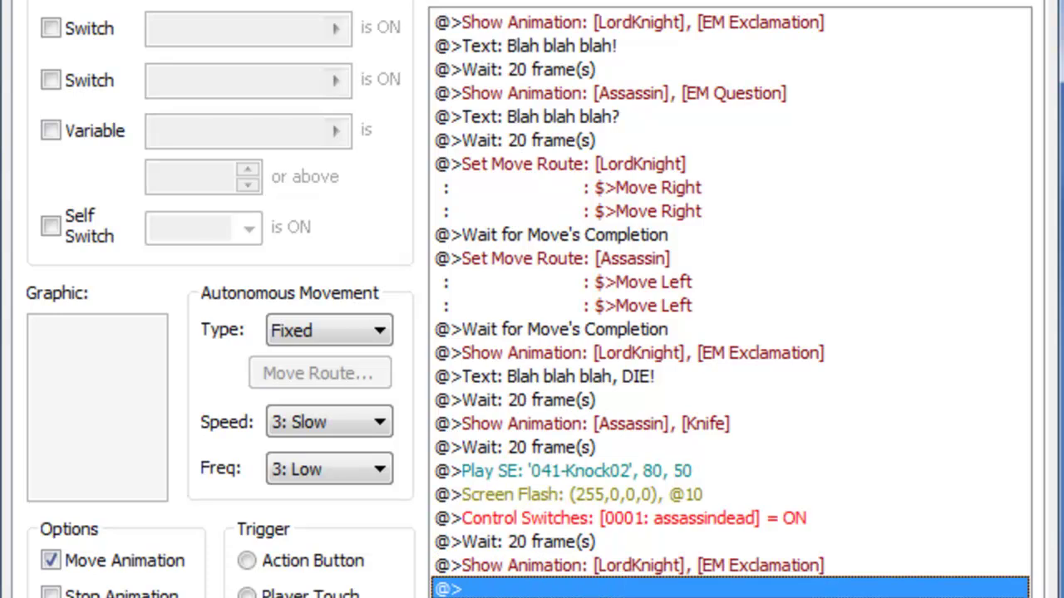
- Add the closing Show Text line "Bahahaha, I killed you, little boy."
double_click(574, 588)
click(574, 118)
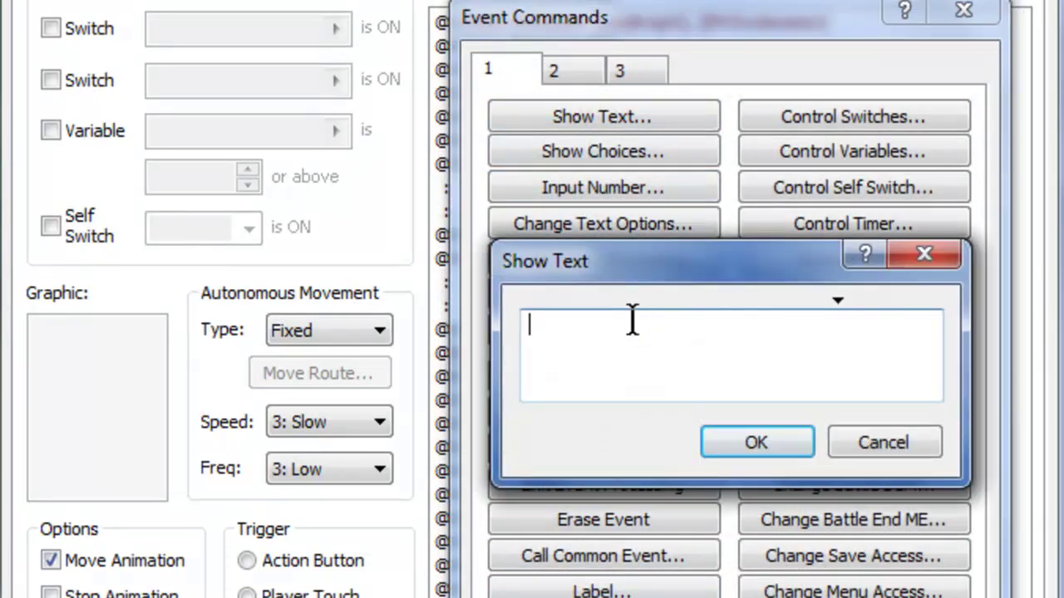
text(Bahahaha, I k)
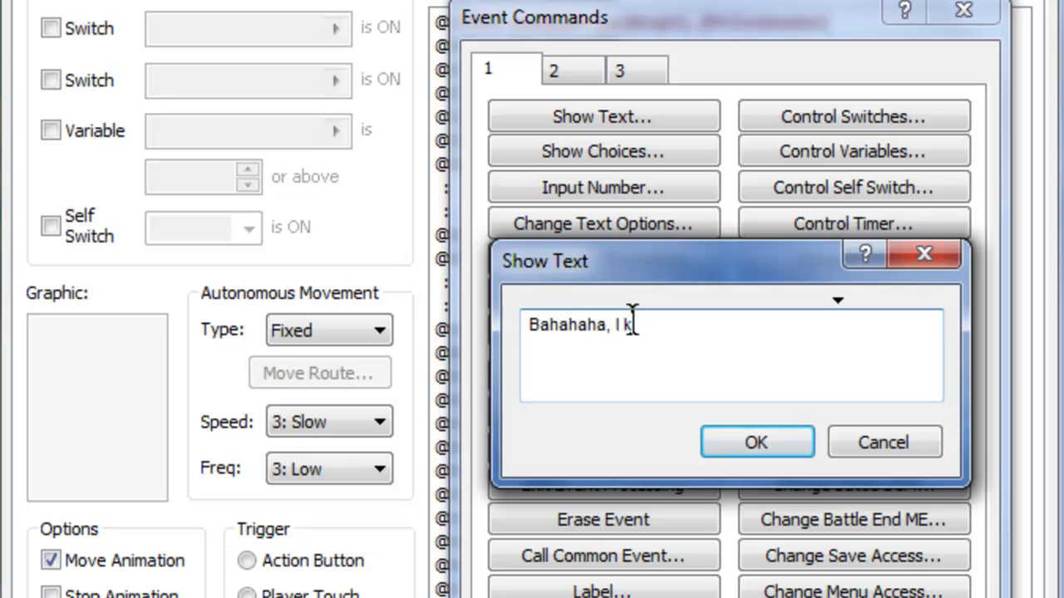
text(illed you, little boy.)
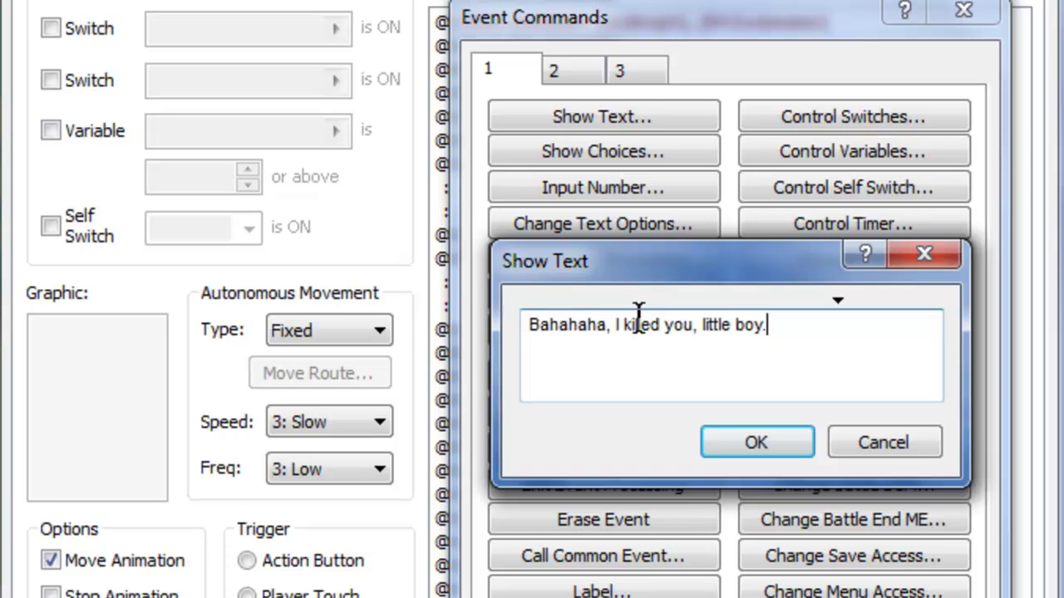
click(752, 445)
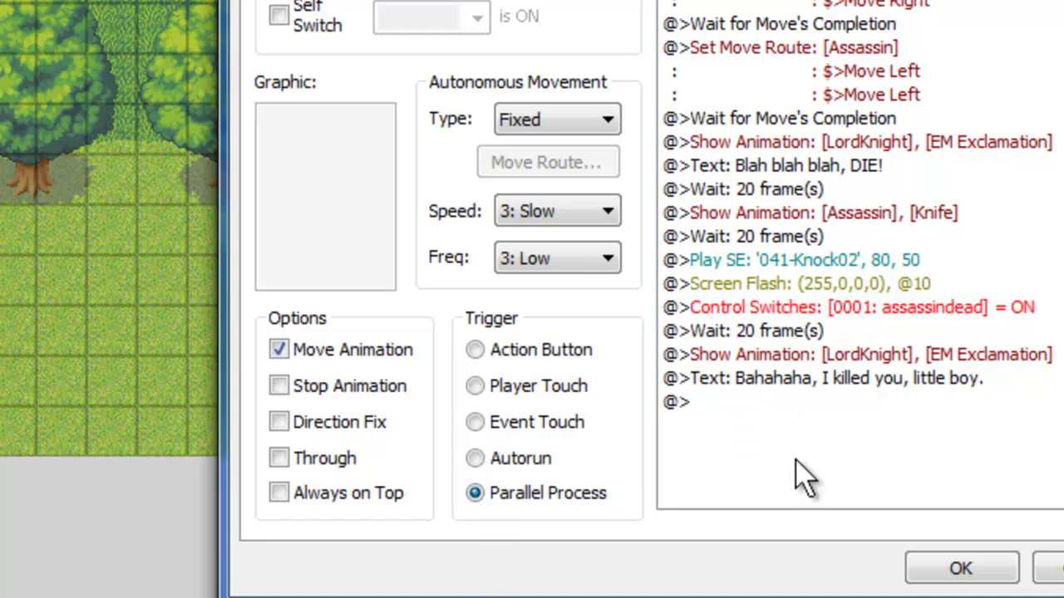
click(786, 381)
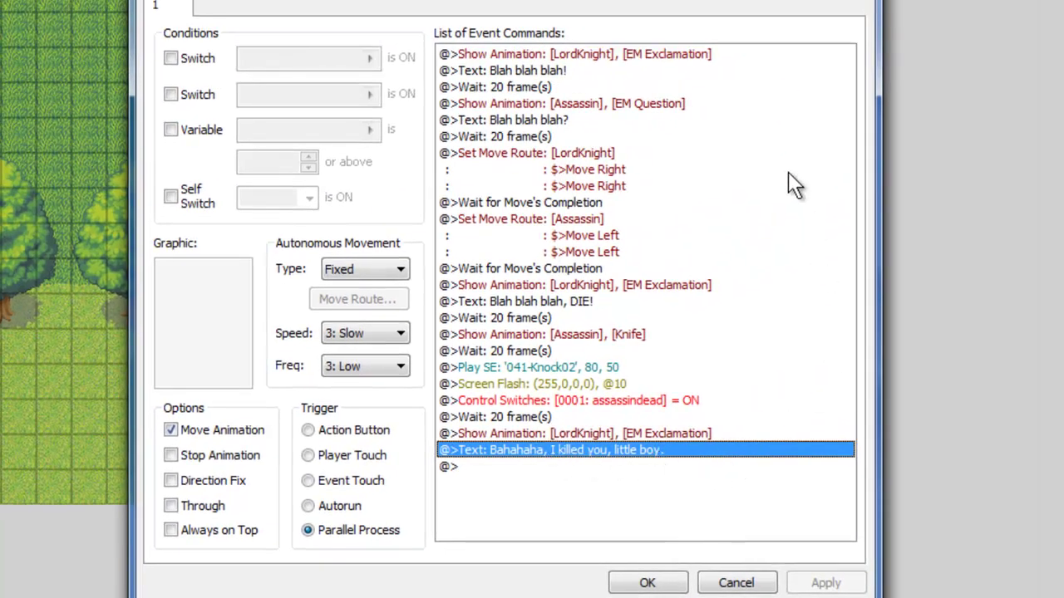
click(597, 54)
click(570, 72)
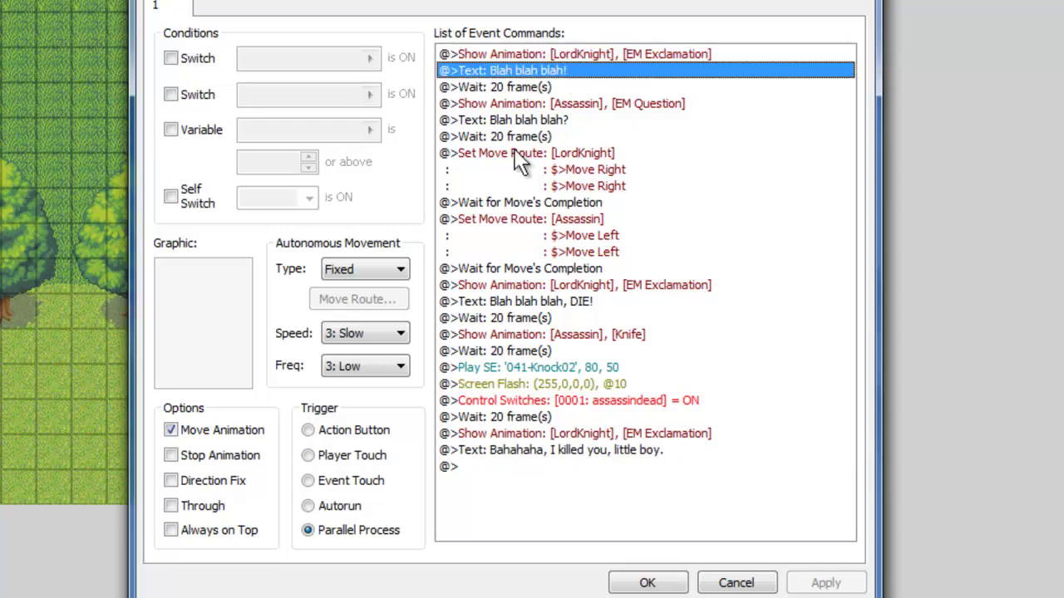
click(528, 103)
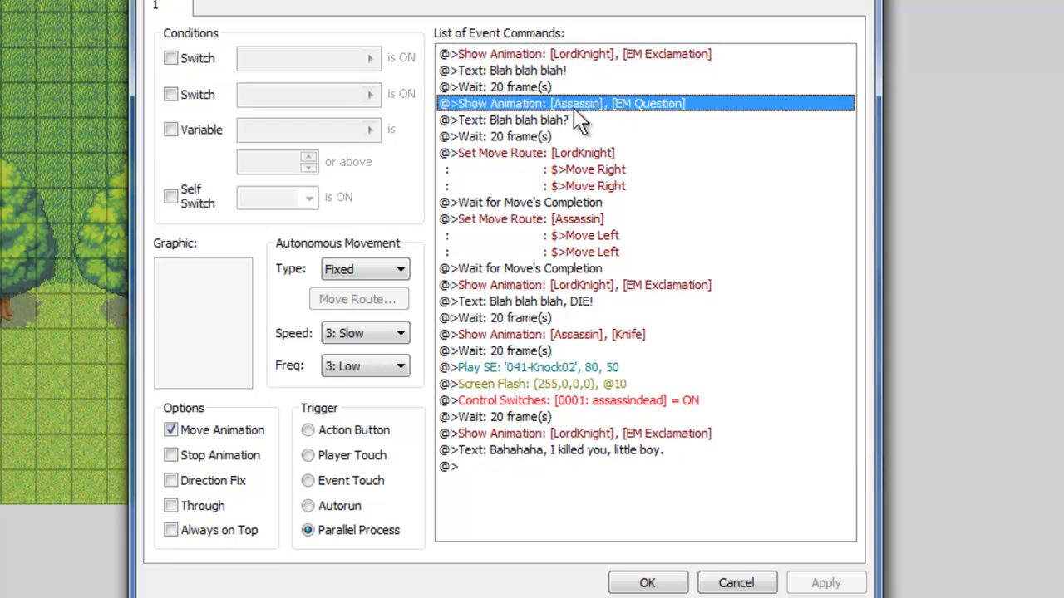
click(594, 203)
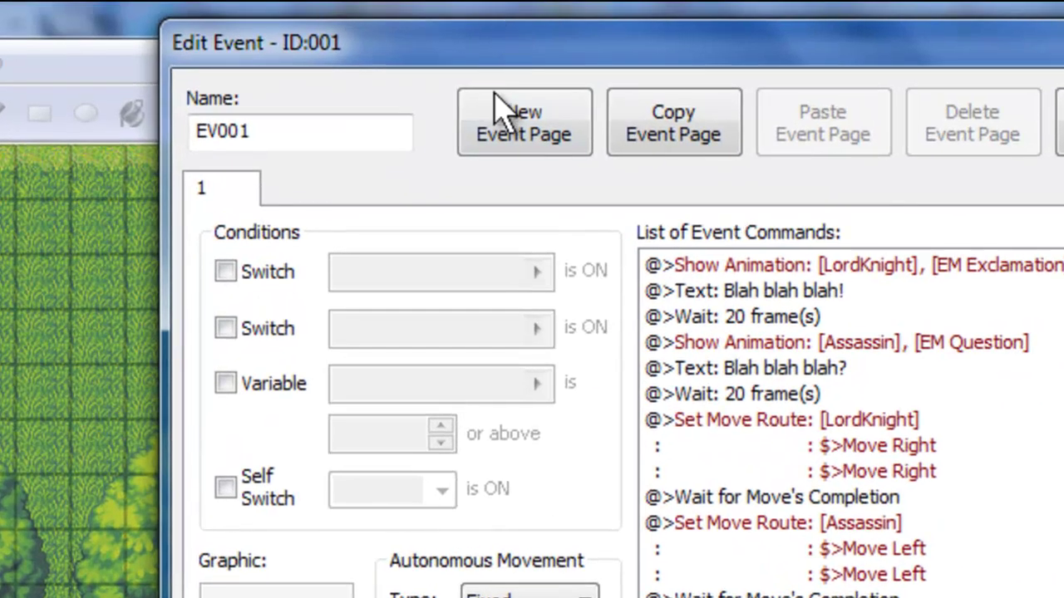
- Add an empty second page to EV001 conditioned on Self Switch A
click(499, 134)
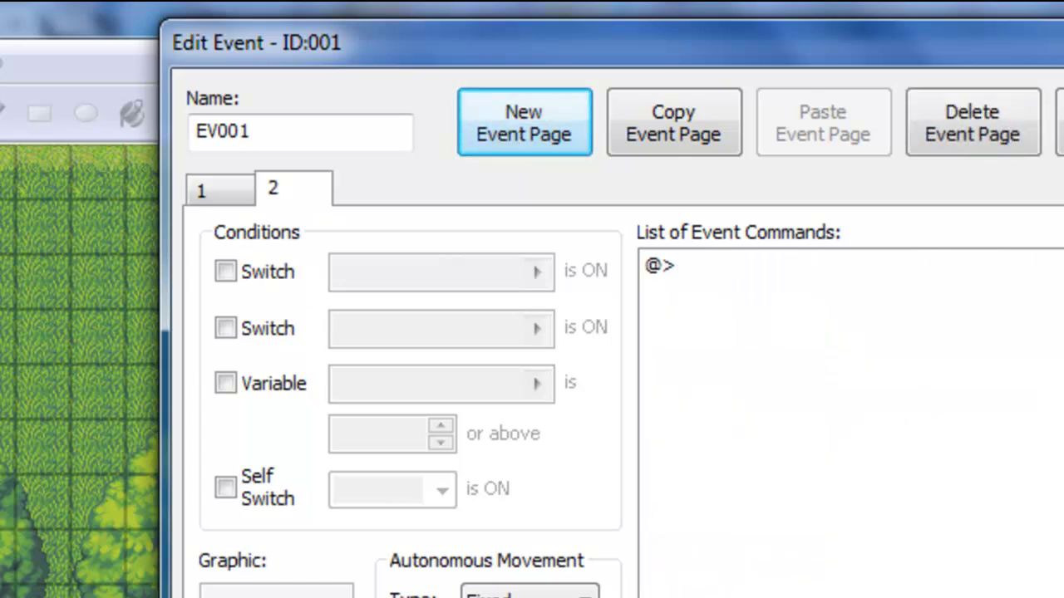
click(244, 498)
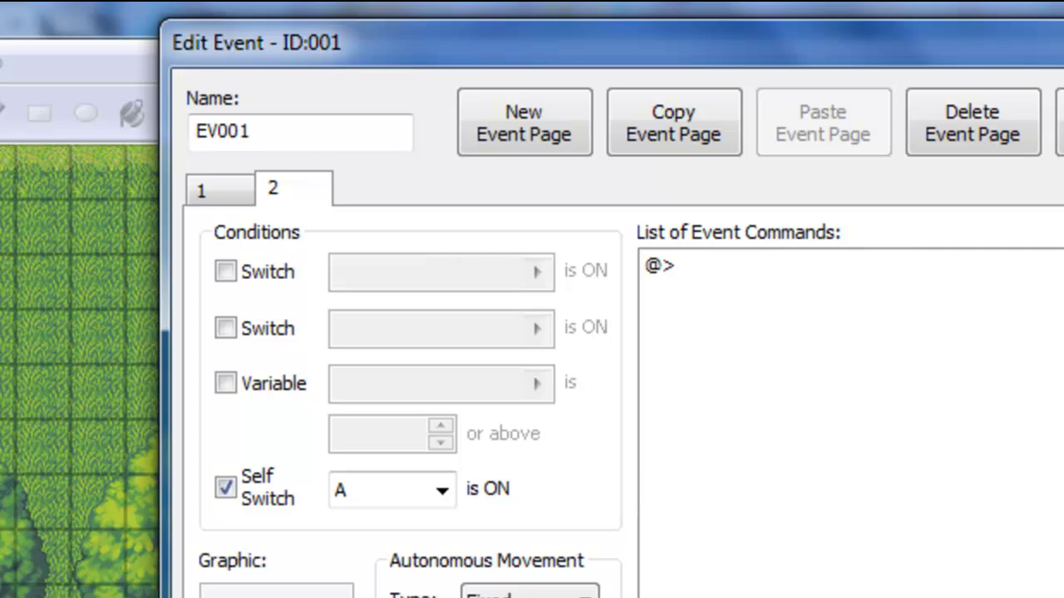
click(215, 190)
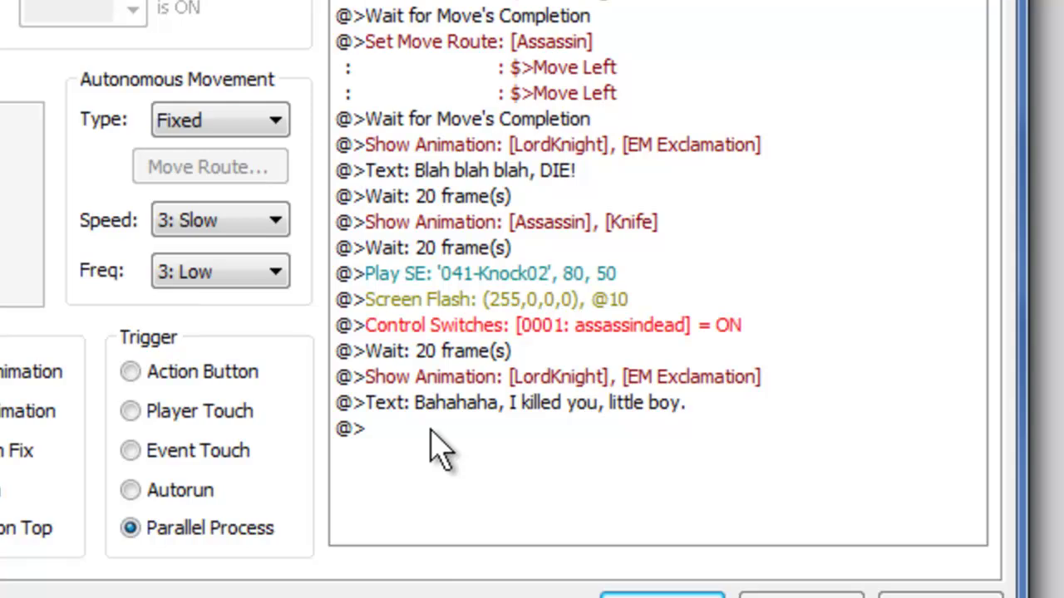
- Append Control Self Switch A = ON after the final Bahahaha line
double_click(441, 429)
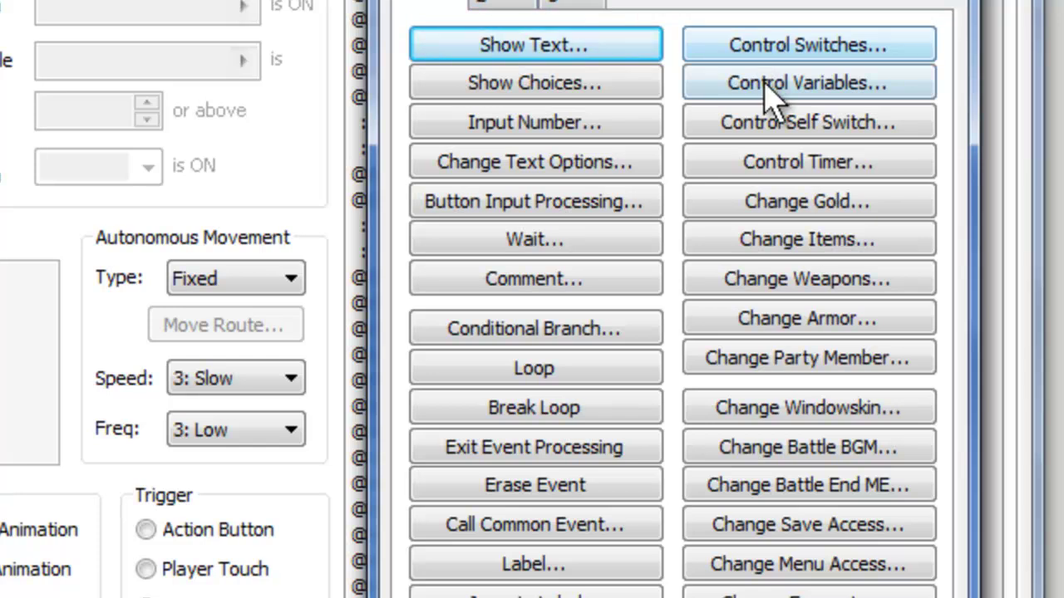
click(765, 122)
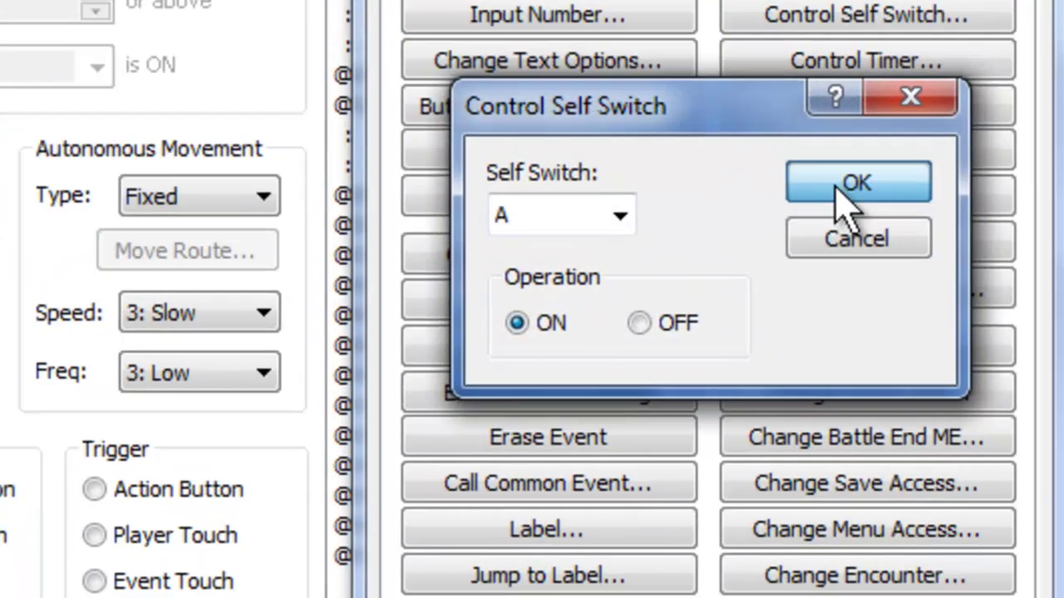
click(798, 269)
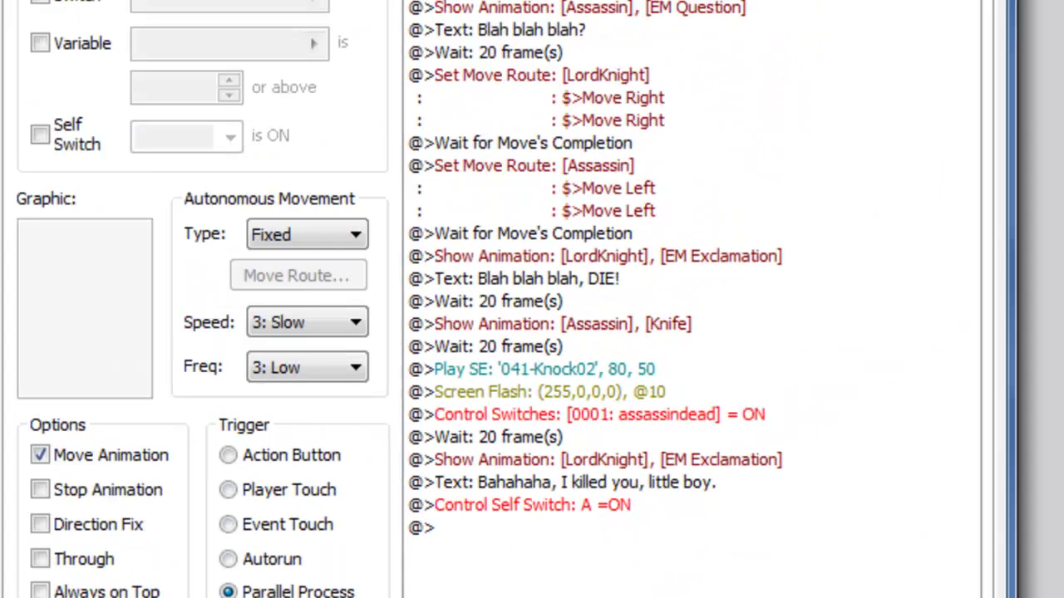
click(584, 483)
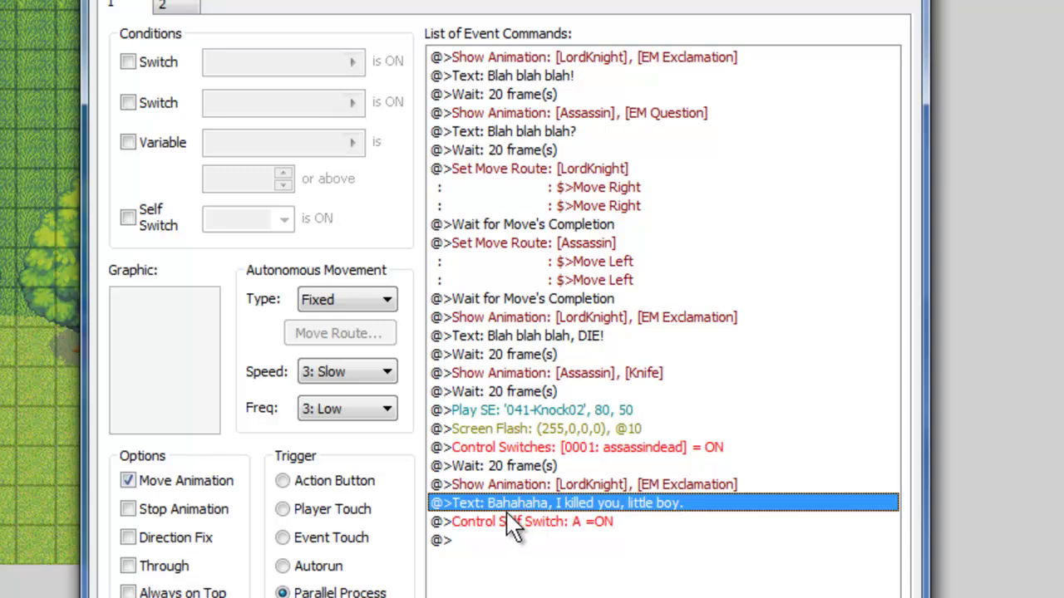
click(582, 522)
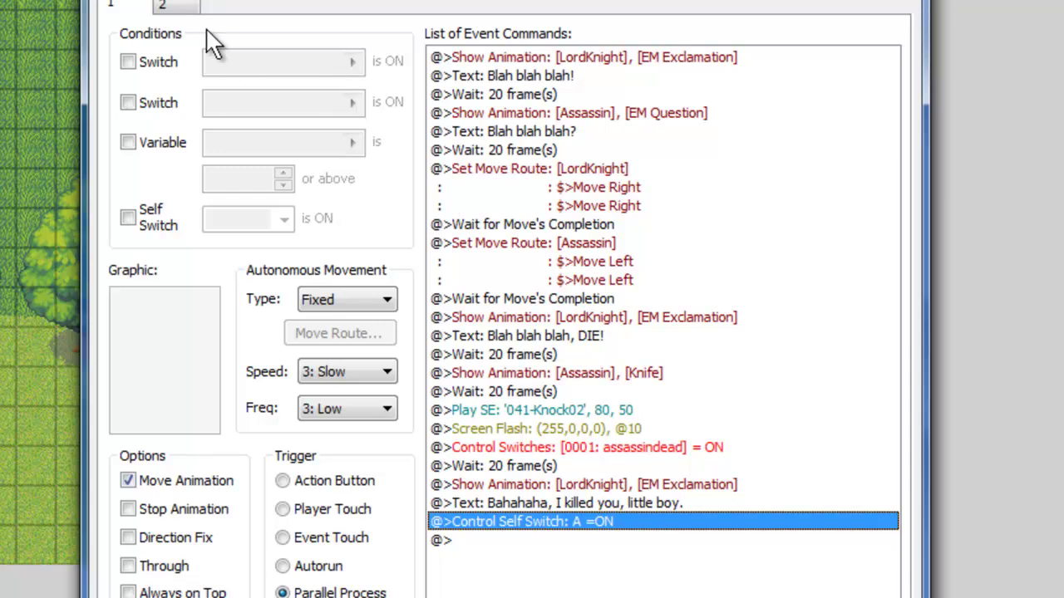
click(185, 9)
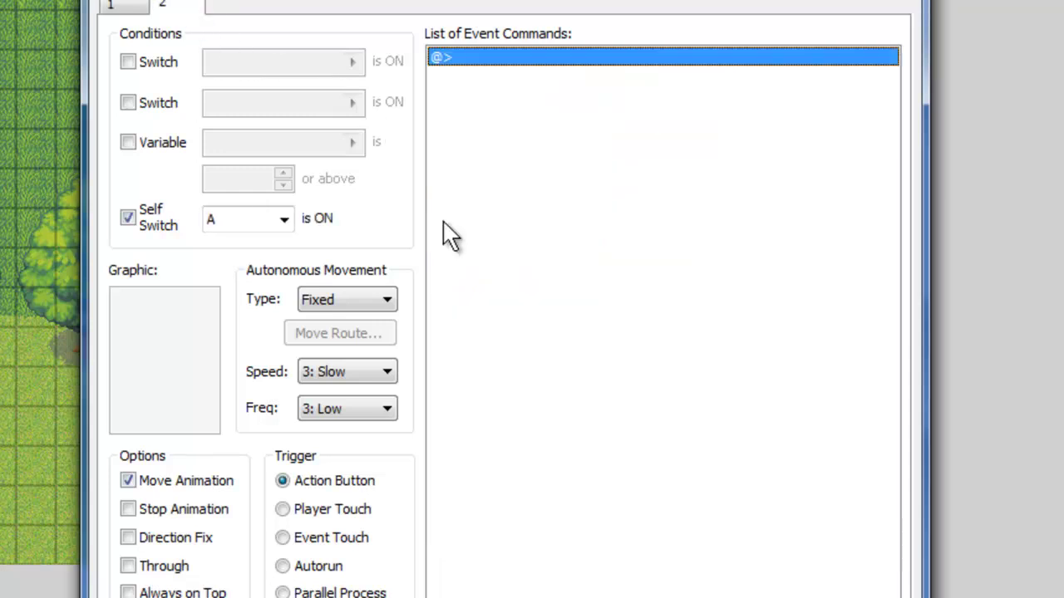
click(664, 595)
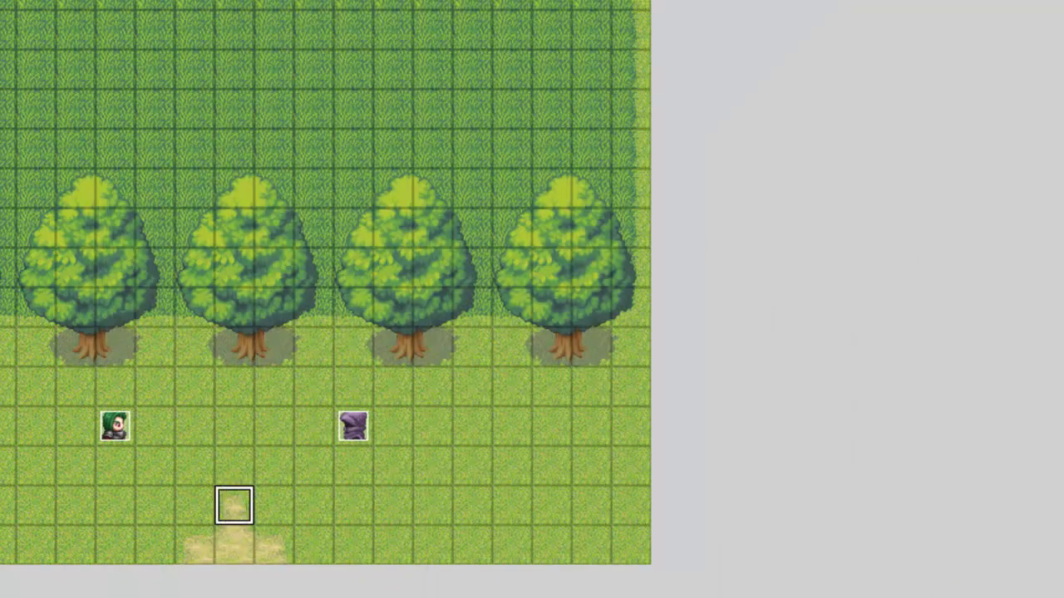
key(Return)
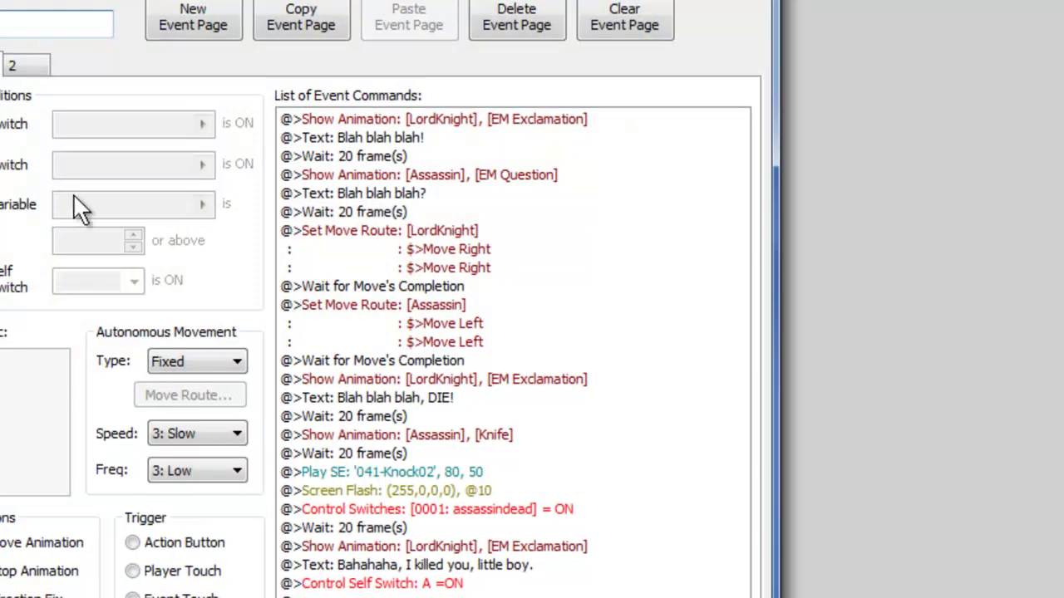
click(27, 65)
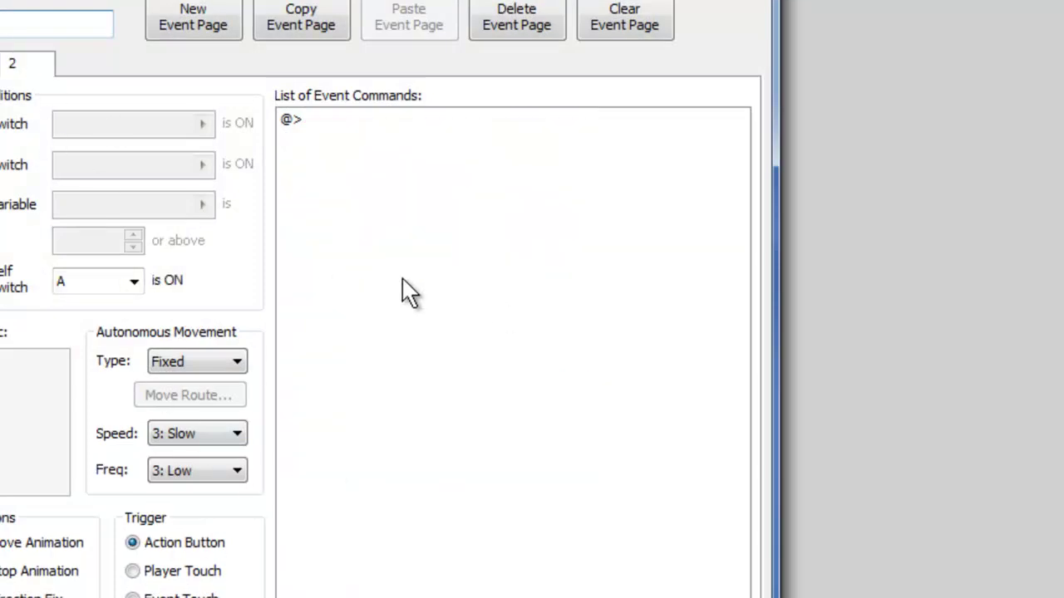
key(Escape)
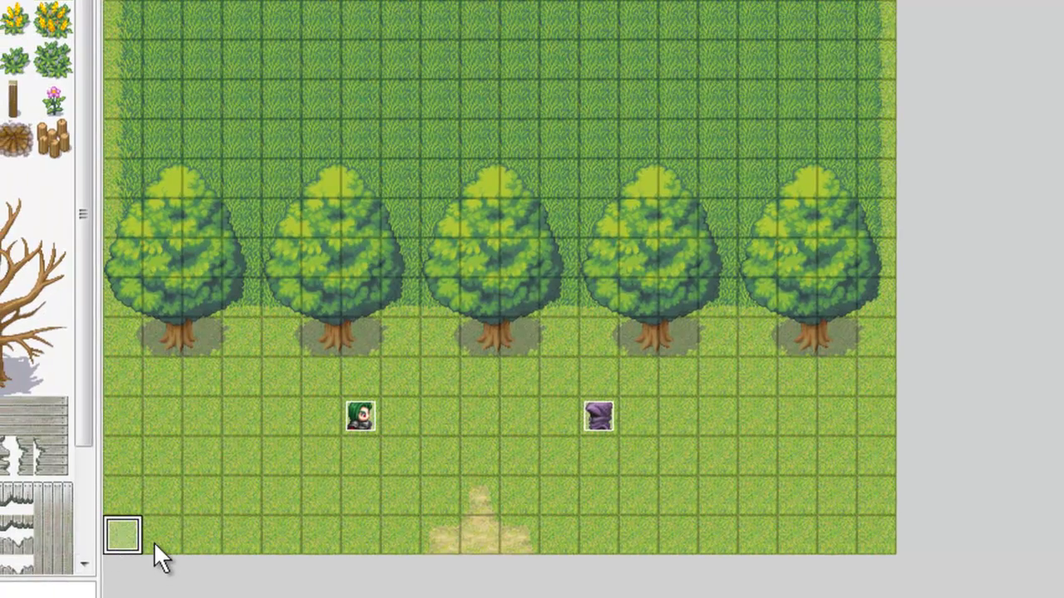
click(152, 540)
- Delete EV001's second page and its Control Self Switch A = ON command
double_click(111, 540)
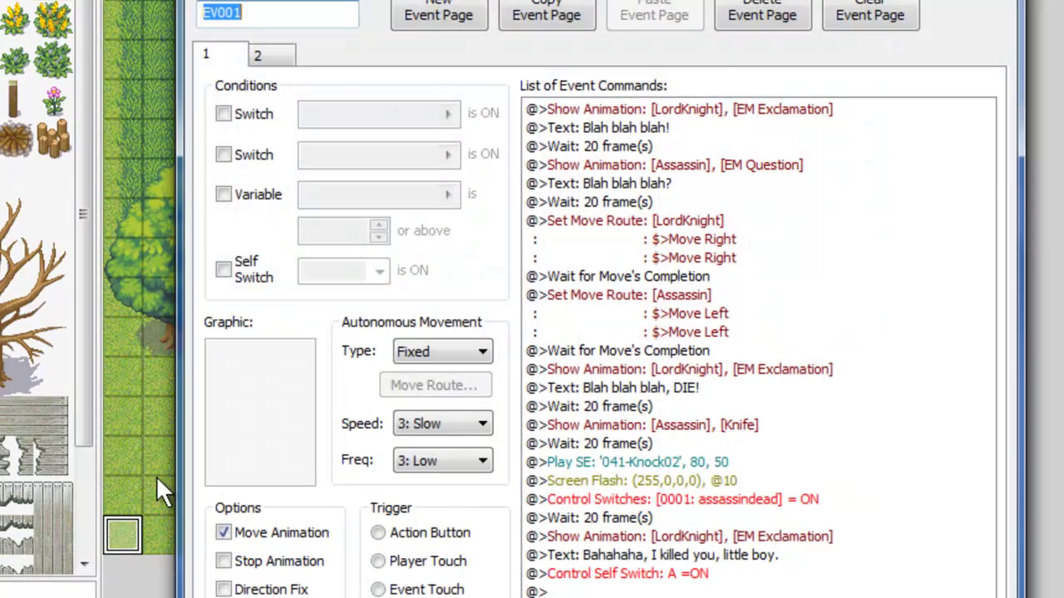
click(278, 60)
click(236, 276)
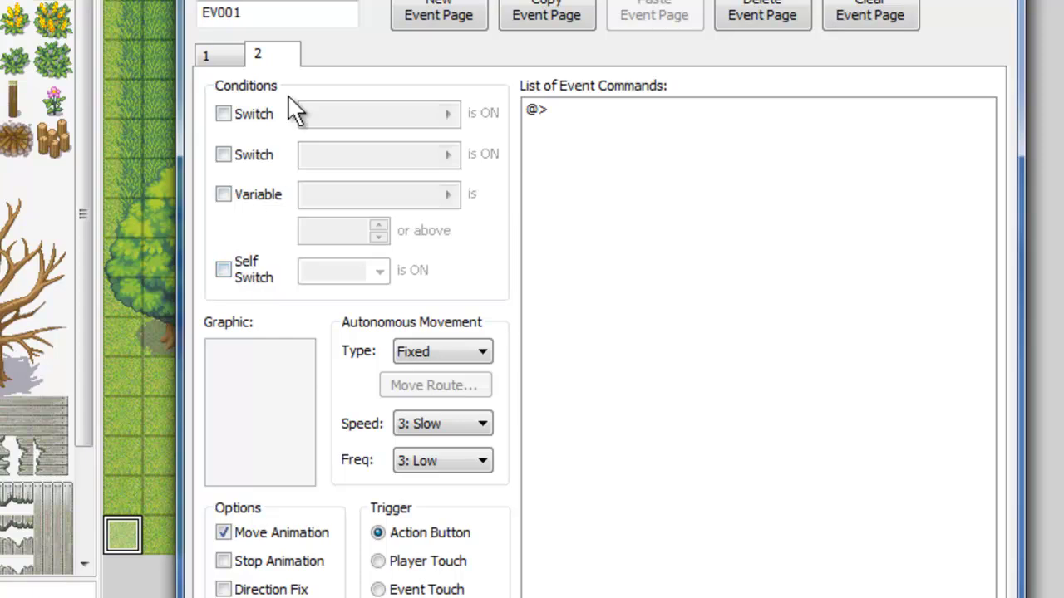
click(763, 20)
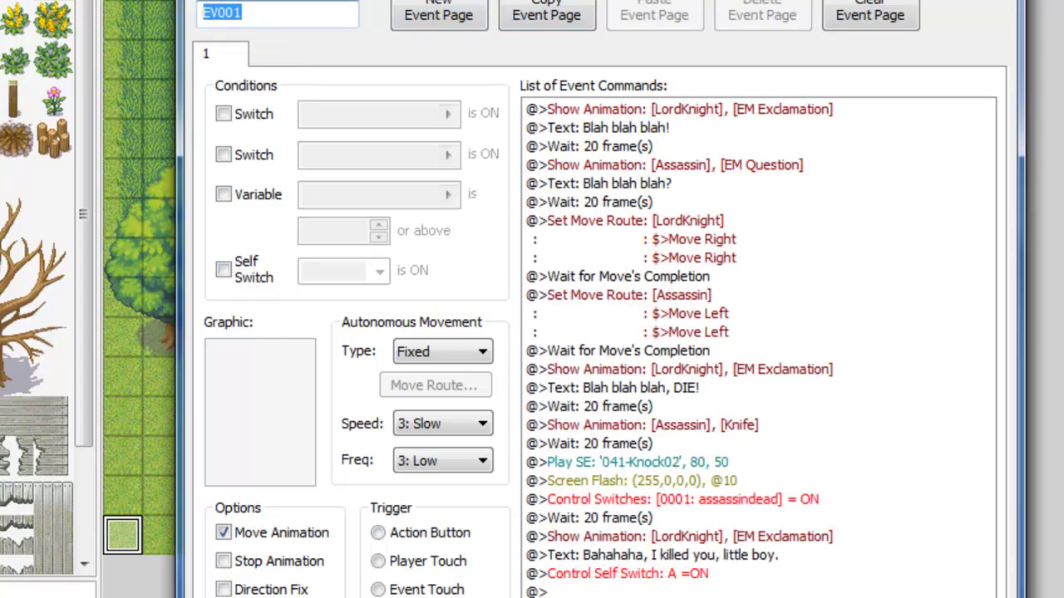
click(711, 575)
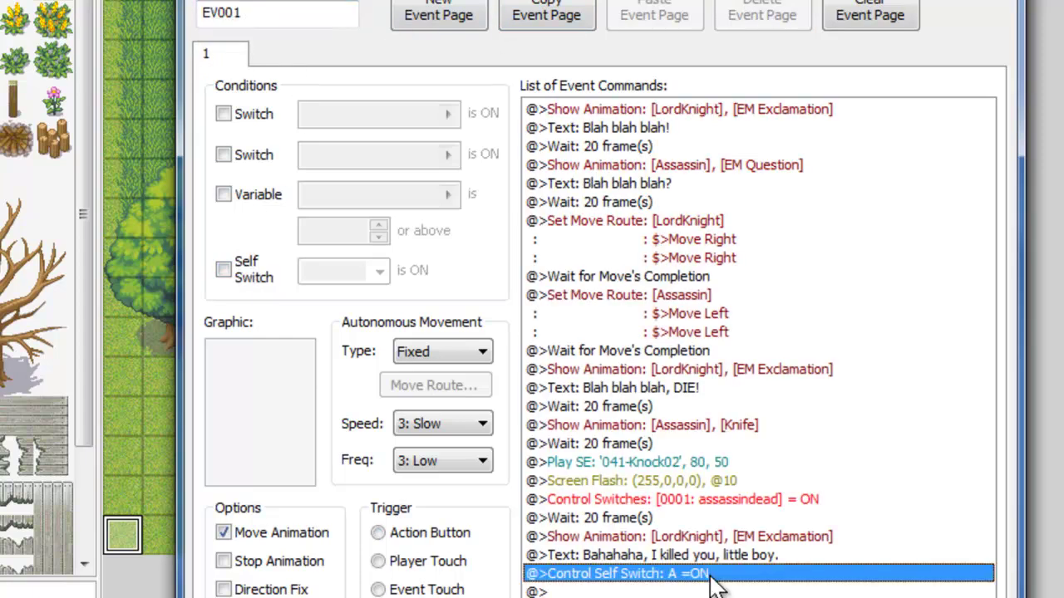
key(Delete)
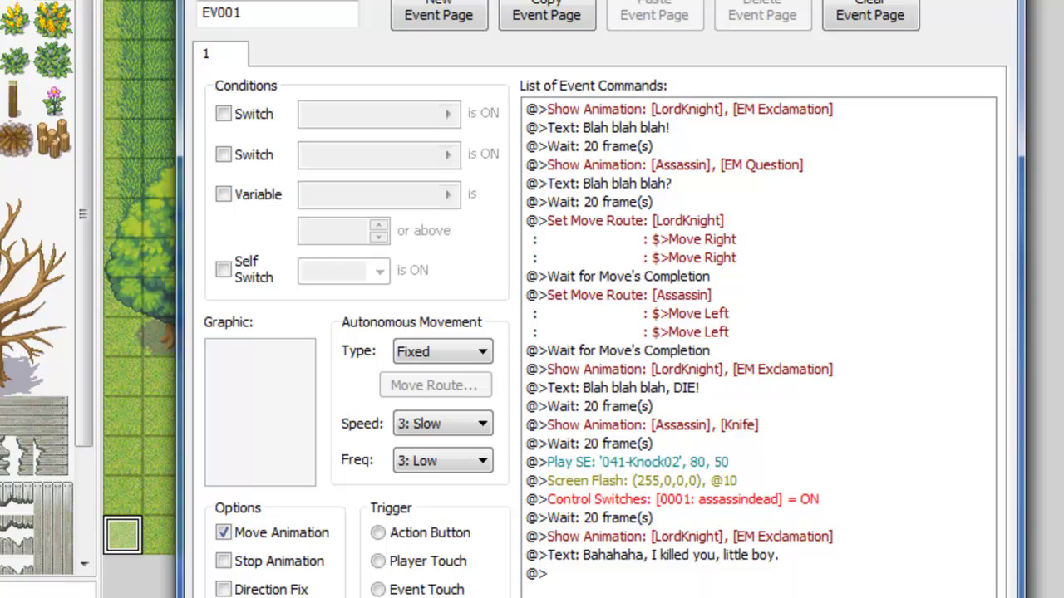
- Save the project and start a new game in playtest
key(Escape)
key(alt+F4)
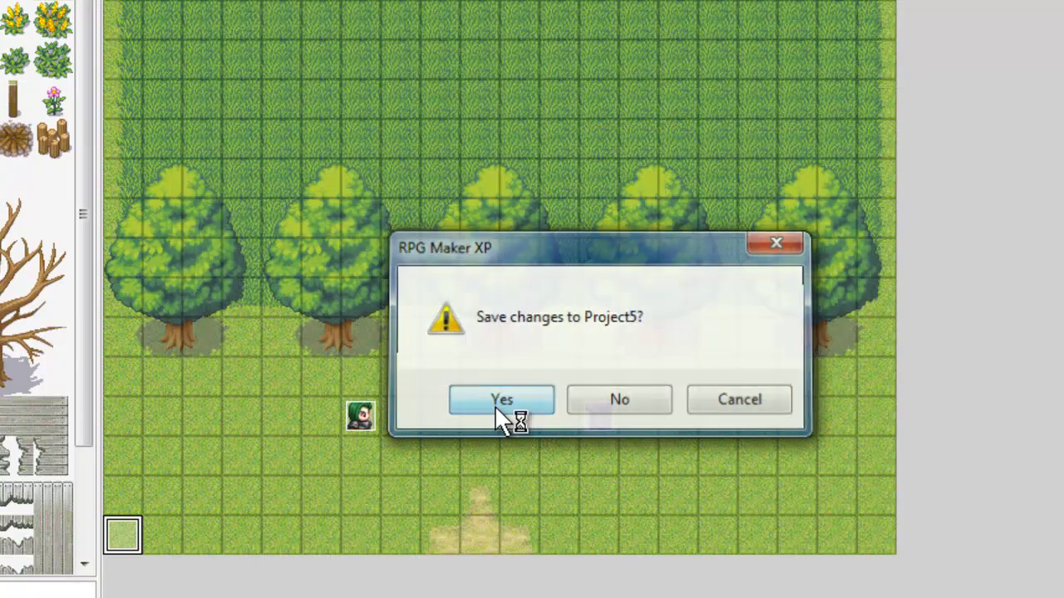
click(494, 405)
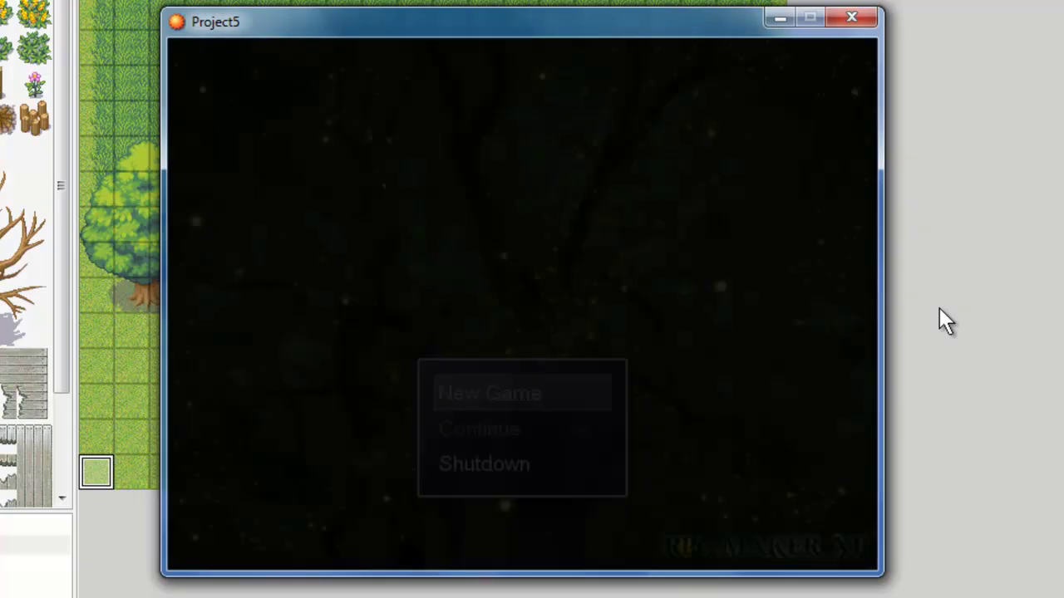
key(Return)
- Walk up to the forest map and watch the cutscene play and restart
key(Up)
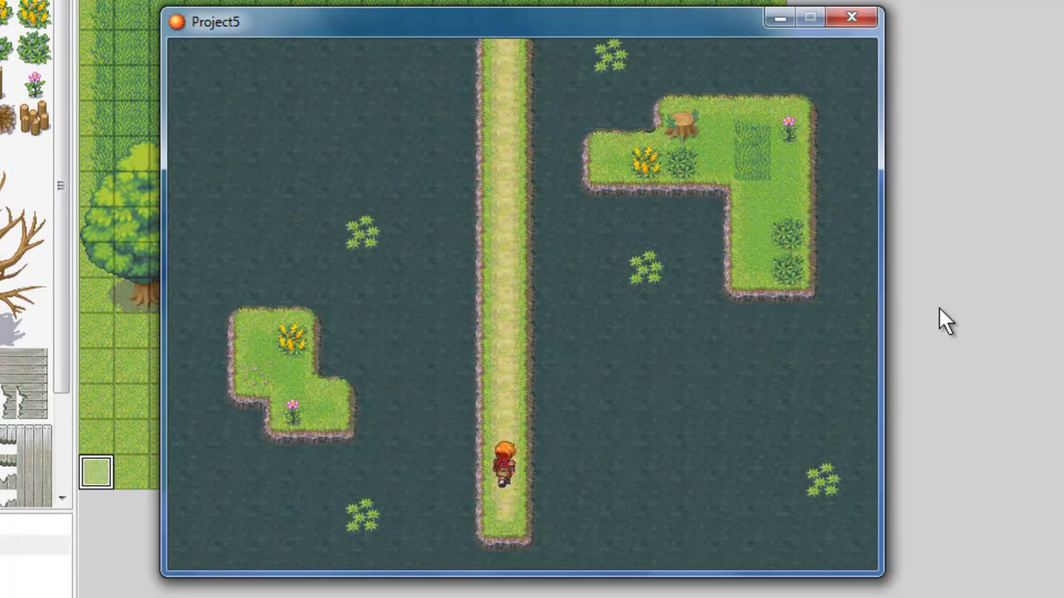
key(Up)
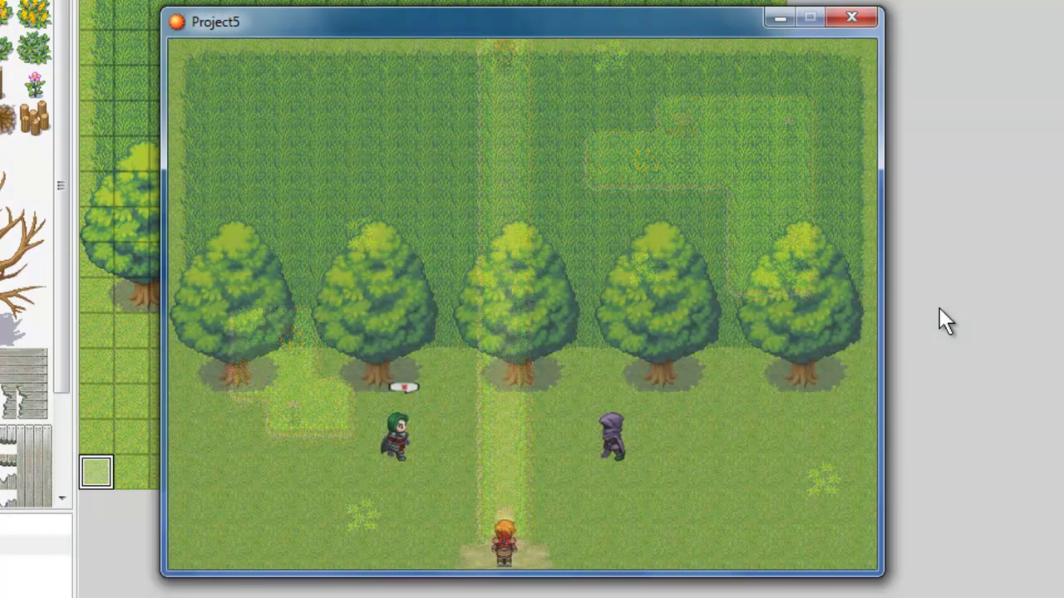
key(Return)
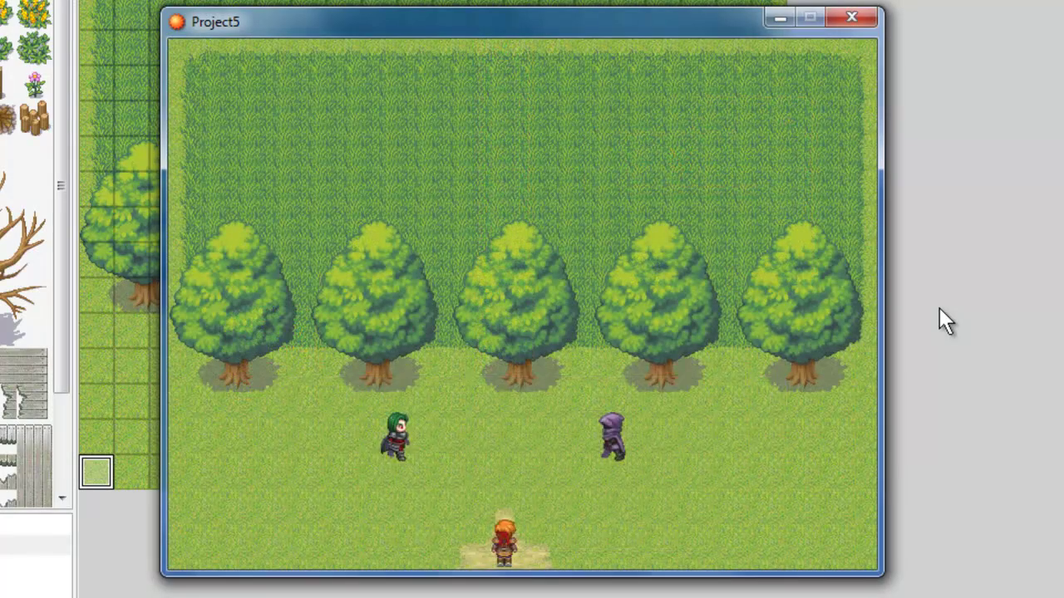
key(Return)
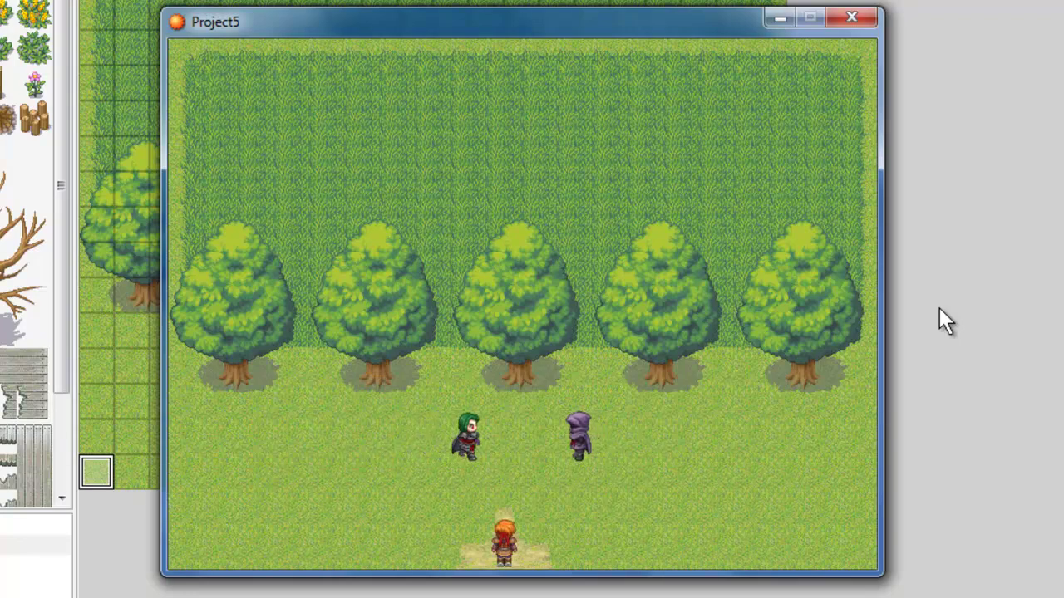
key(Return)
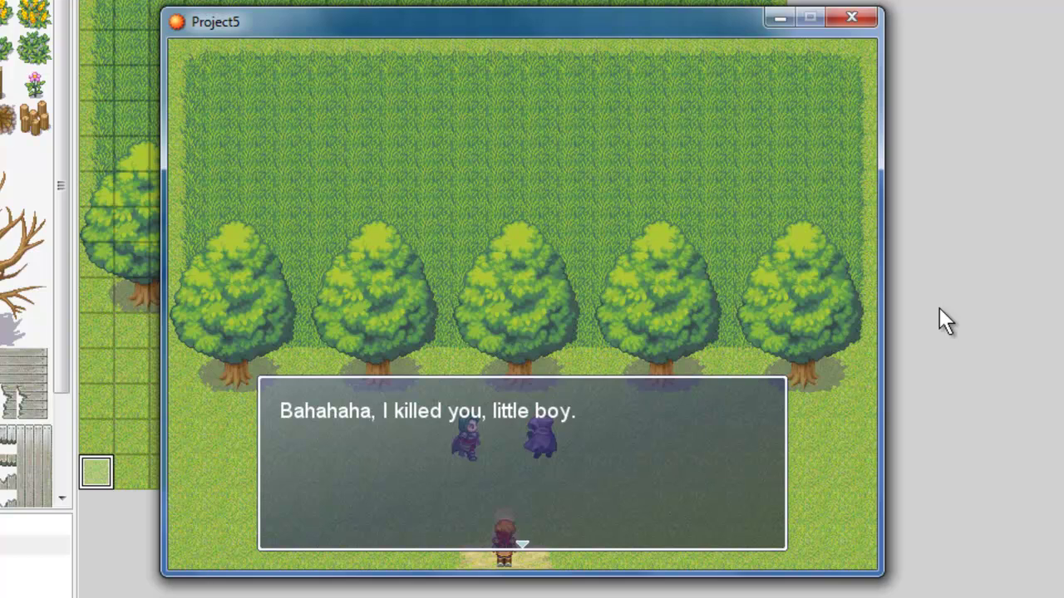
key(Return)
key(Return)
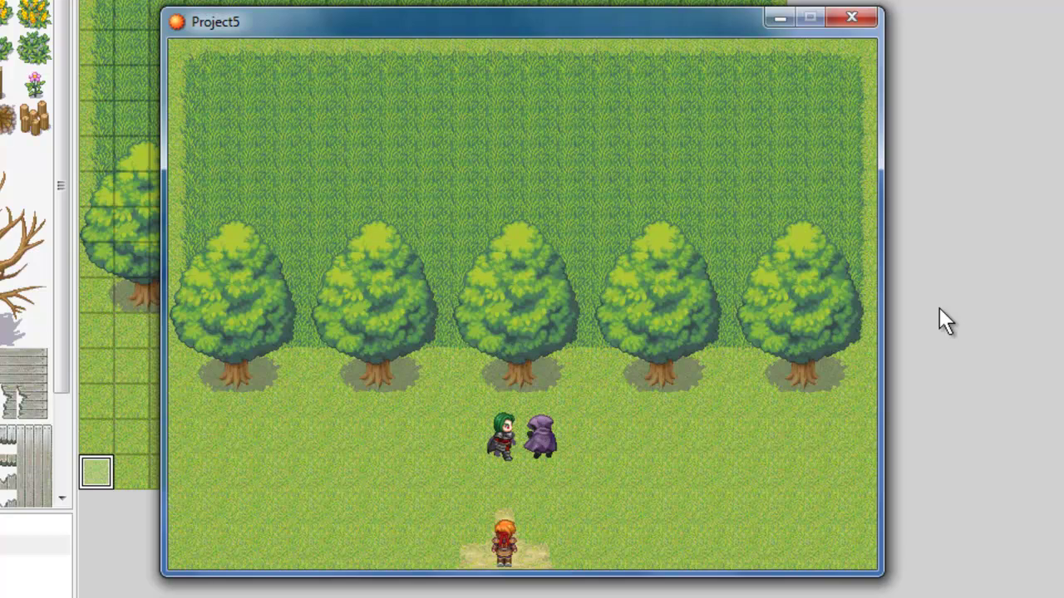
- Give EV001 a Control Self Switch A = ON command and a second page conditioned on Self Switch A
click(863, 17)
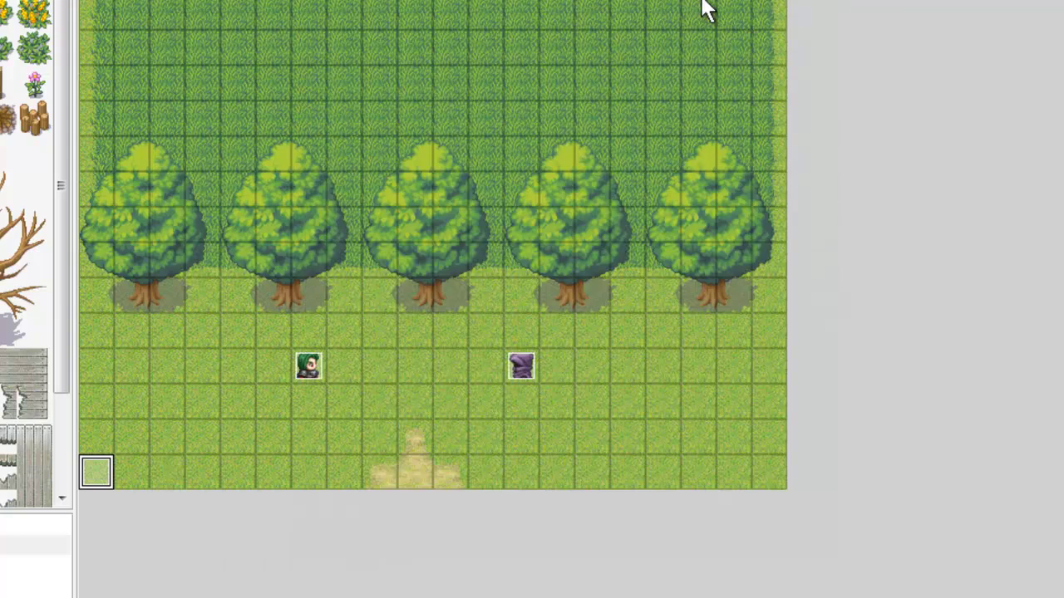
double_click(93, 469)
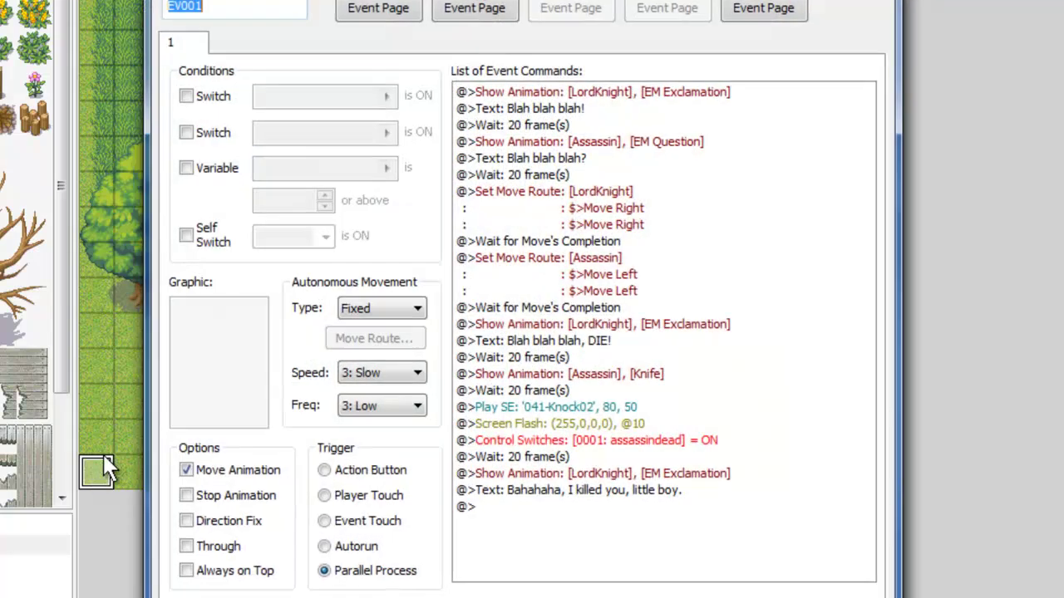
double_click(493, 506)
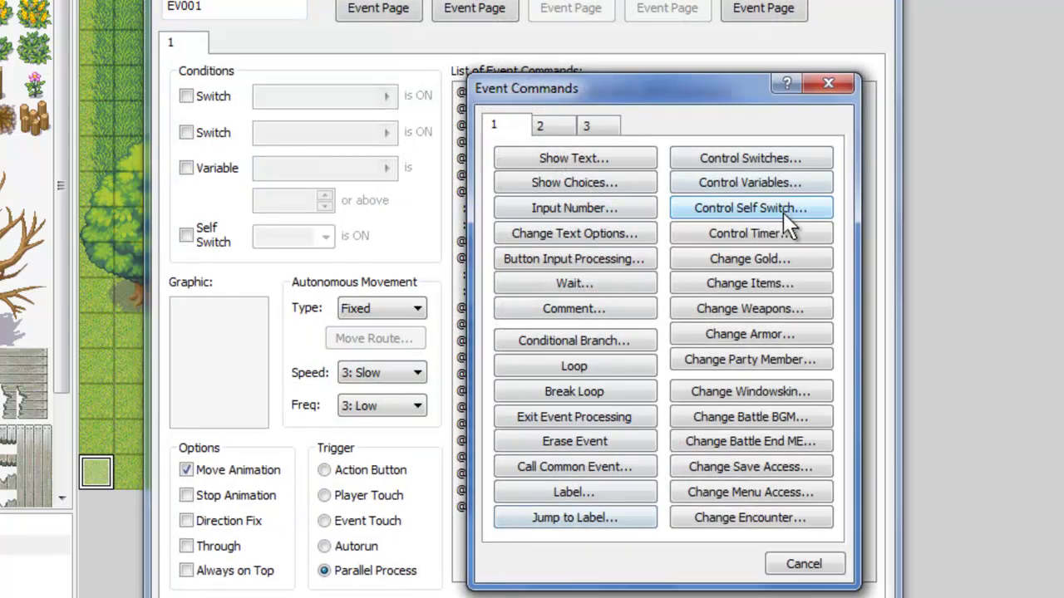
click(753, 209)
click(744, 302)
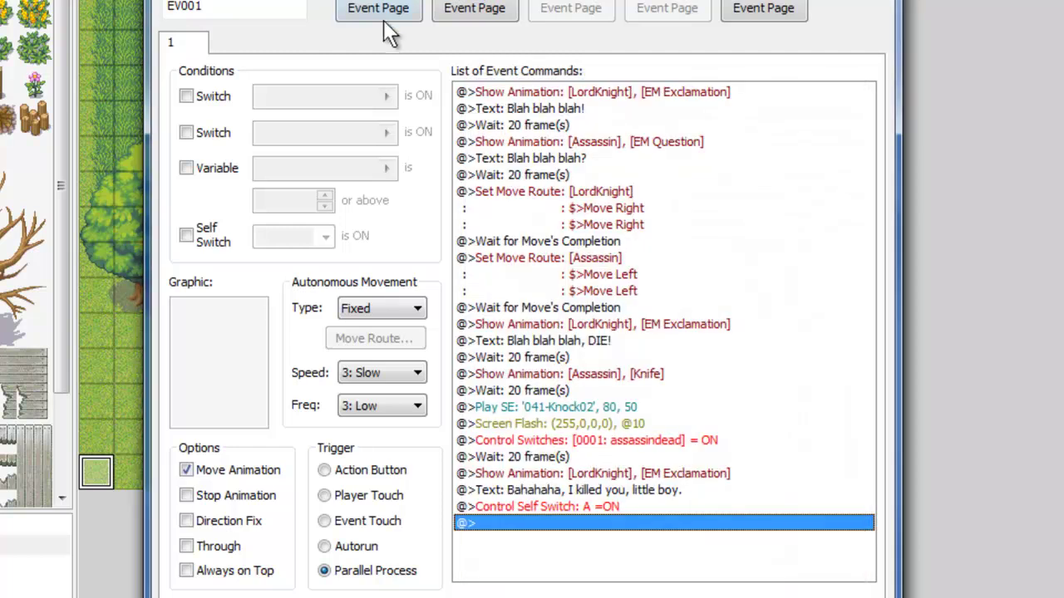
click(384, 11)
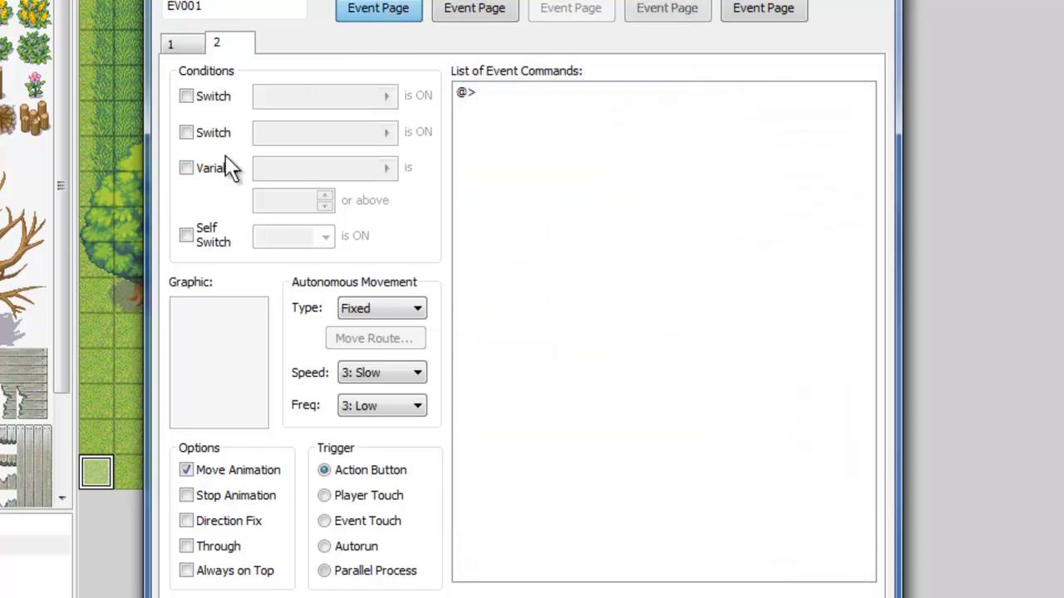
click(209, 246)
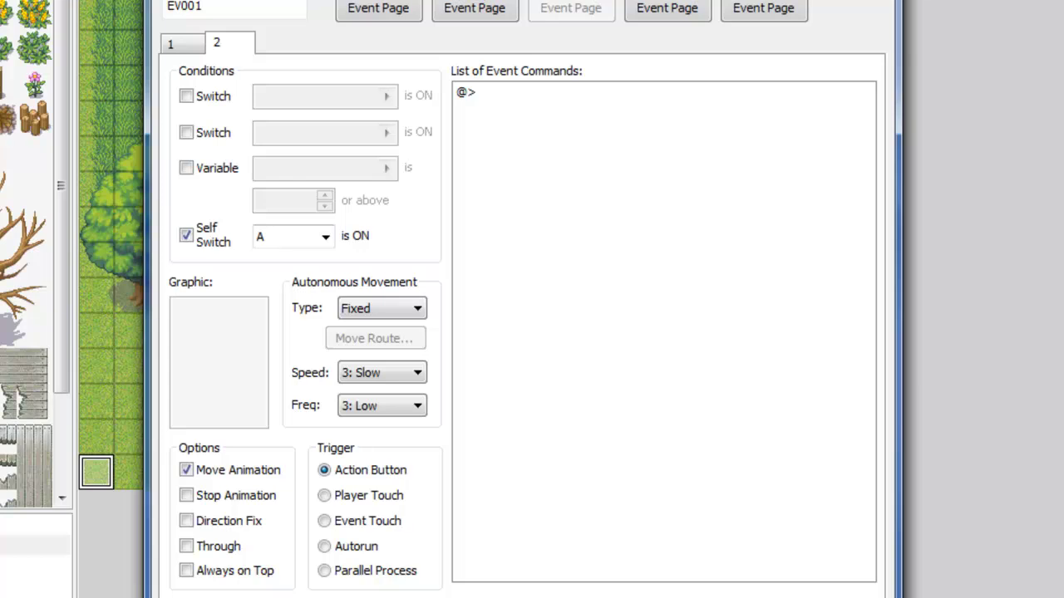
- Close the event editor, save the project and launch a playtest with F12
key(Return)
key(F12)
key(Return)
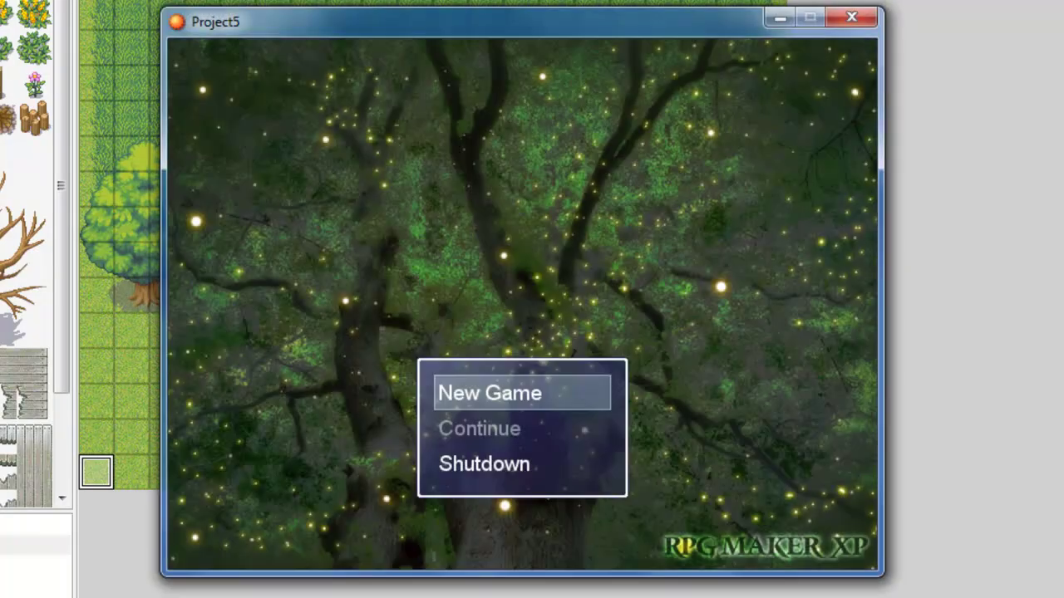
- Start a new game, walk up to trigger the cutscene, dismiss its three messages, then close the test window
key(Return)
key(Up)
key(Up)
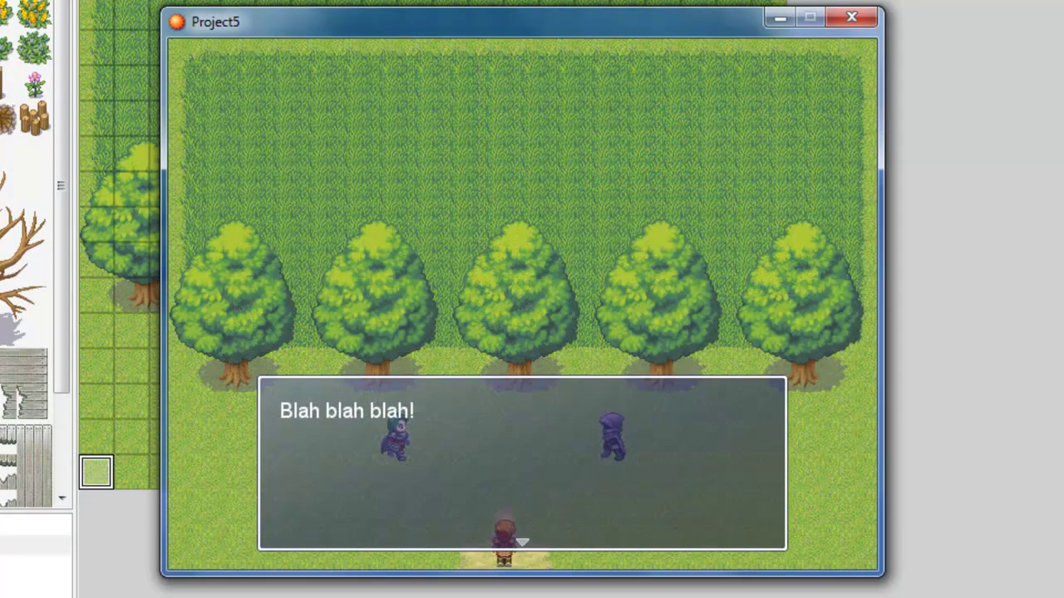
key(Return)
key(Return)
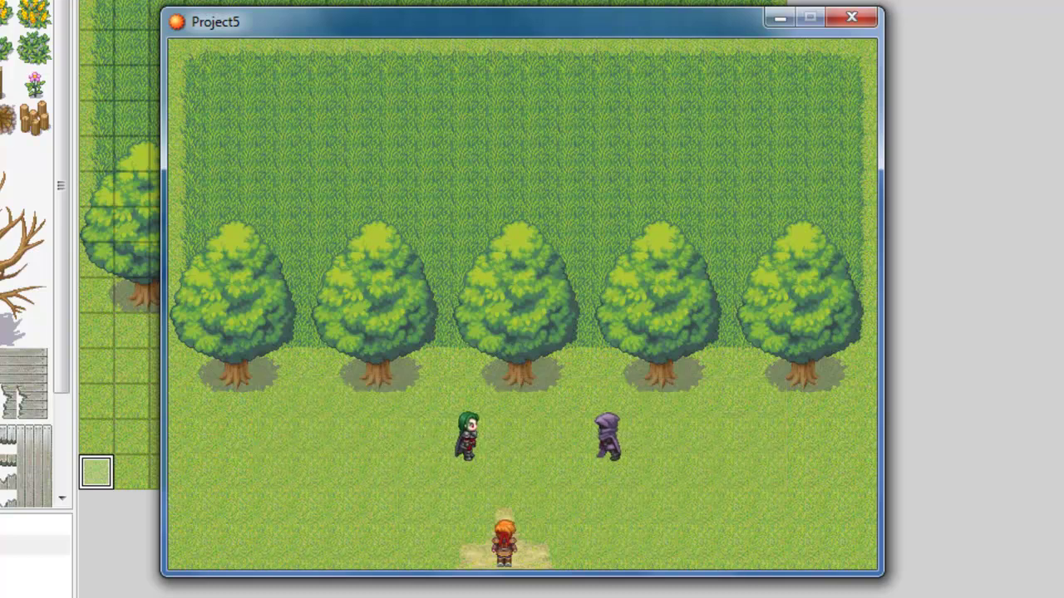
key(Return)
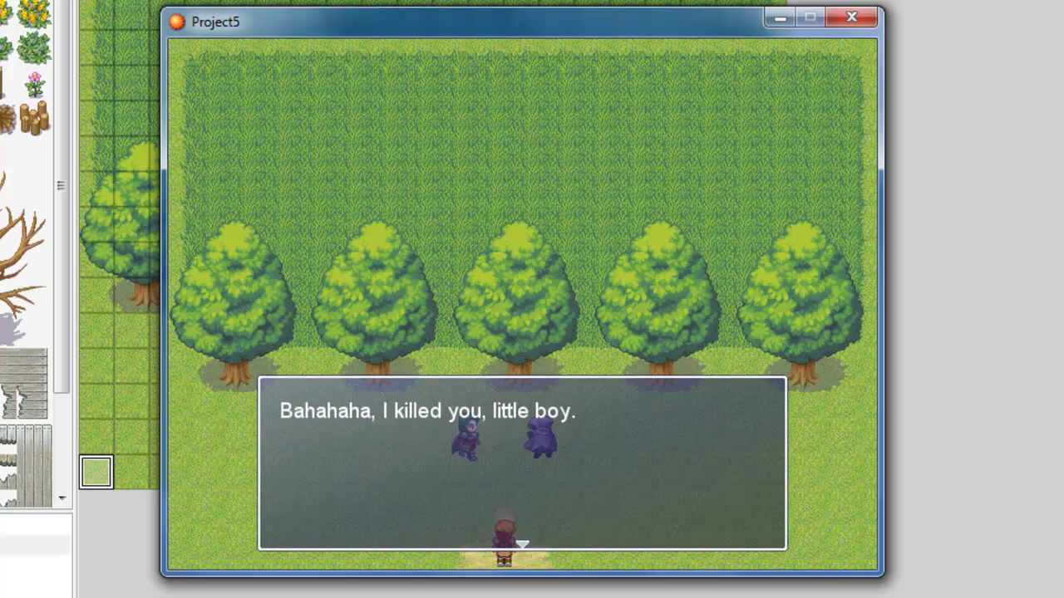
key(Return)
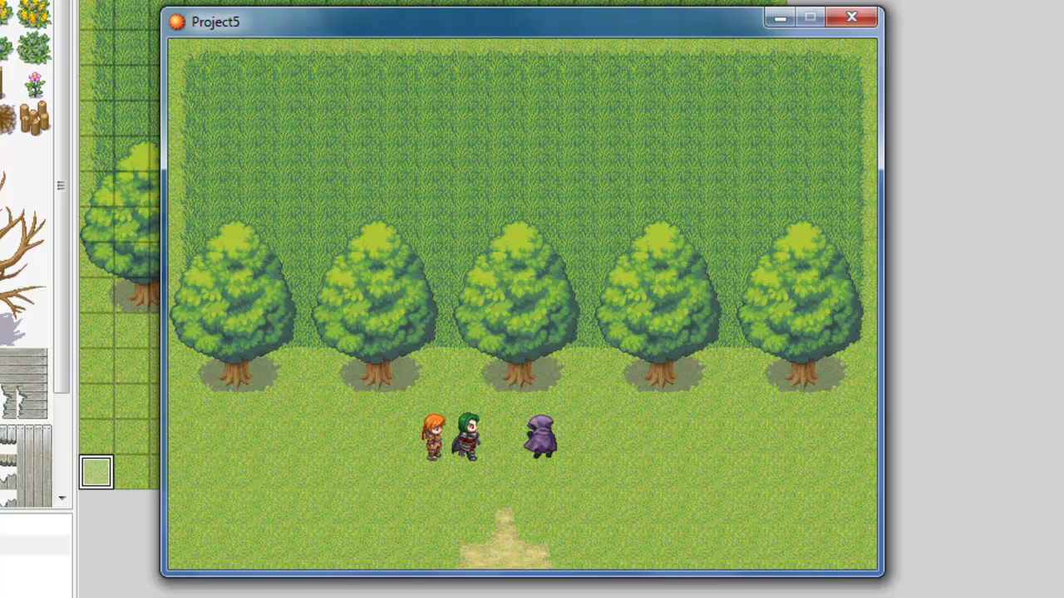
click(851, 18)
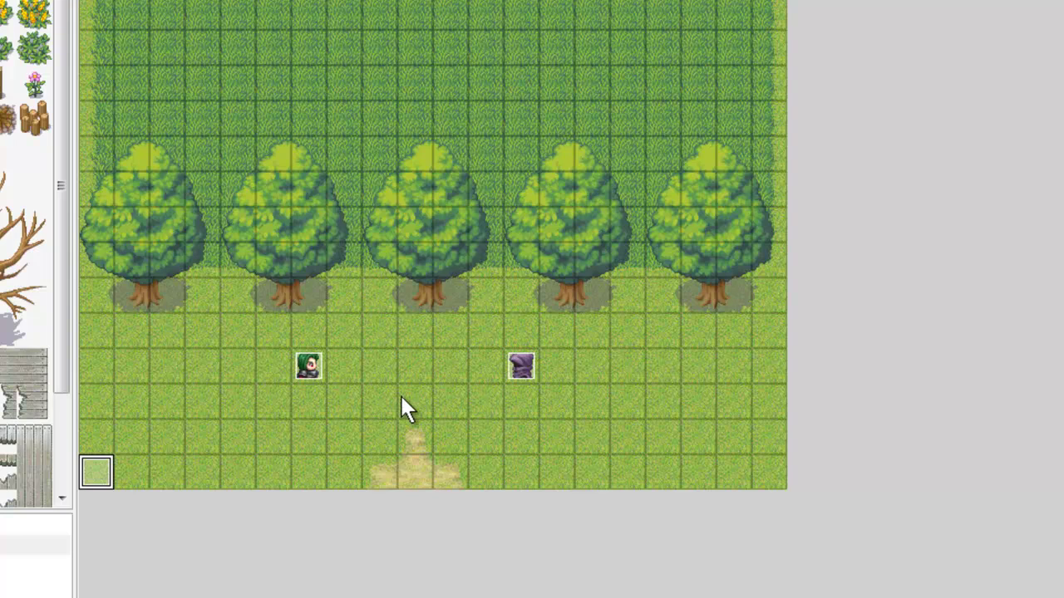
double_click(96, 472)
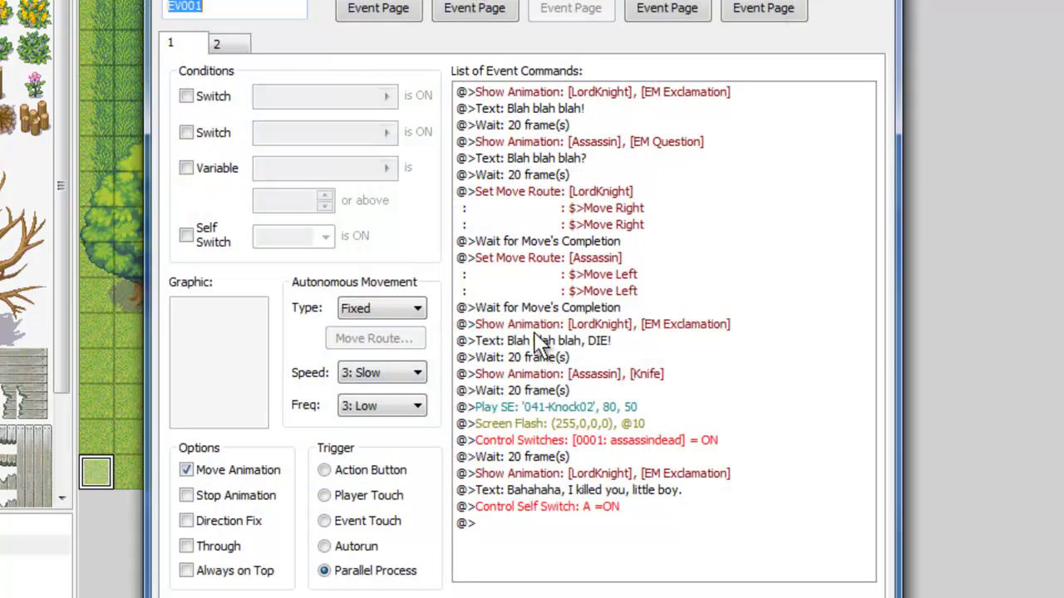
click(223, 43)
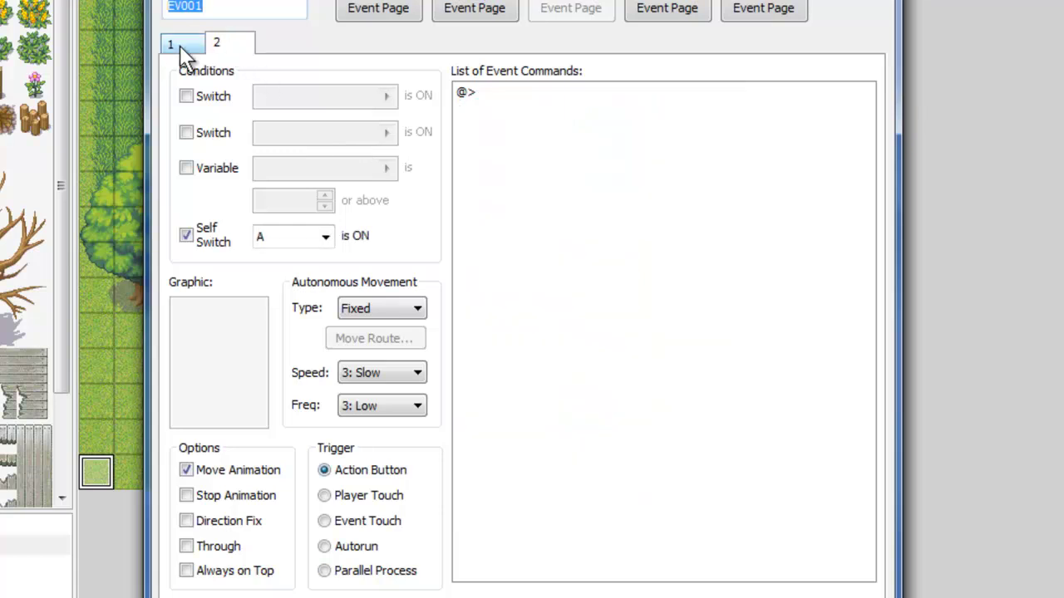
click(171, 43)
click(222, 43)
drag(390, 0, 519, 0)
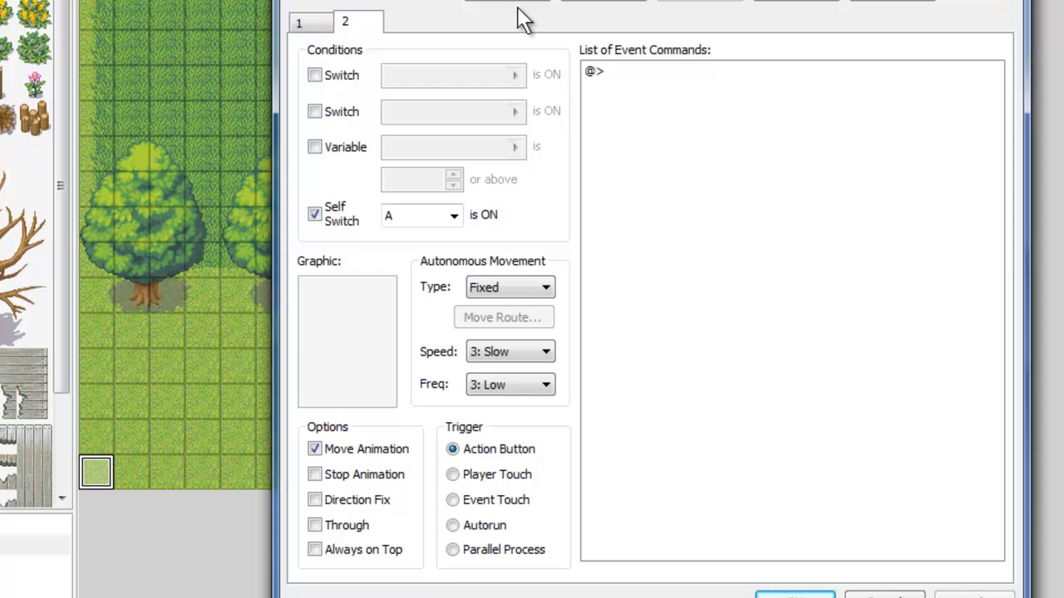
click(823, 594)
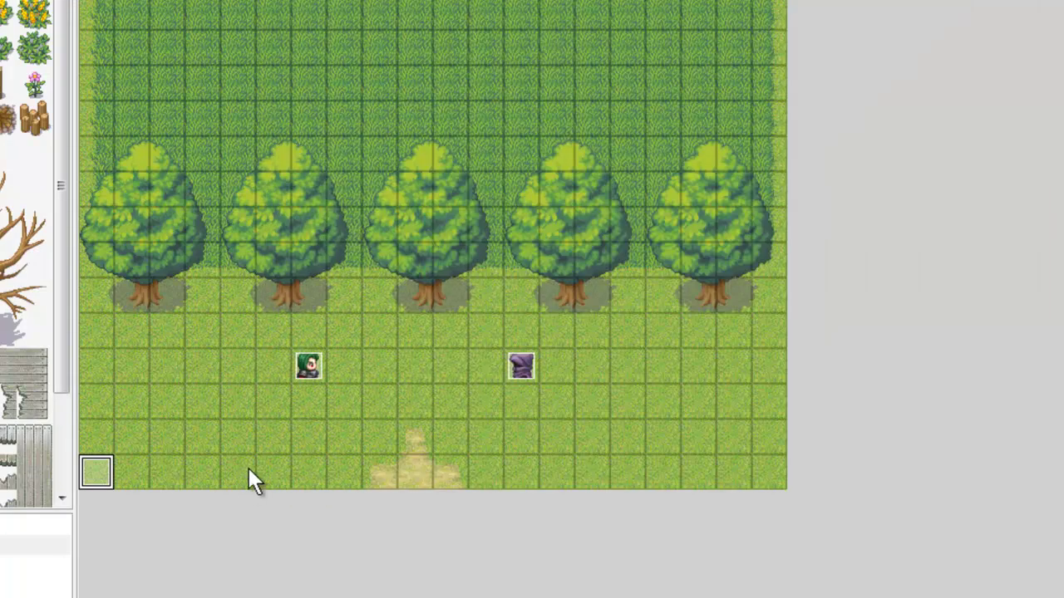
click(33, 565)
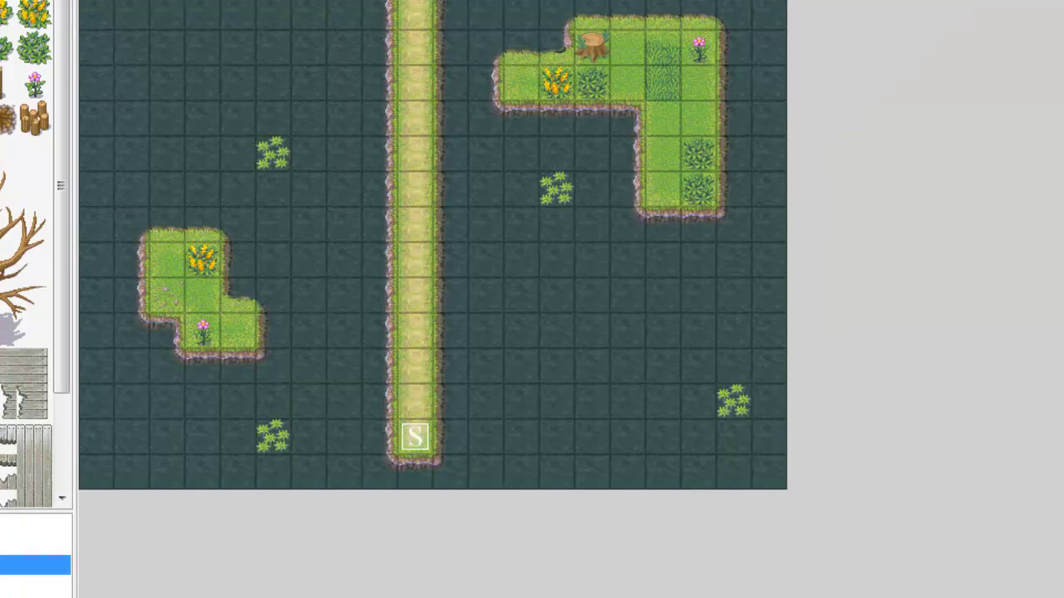
click(34, 544)
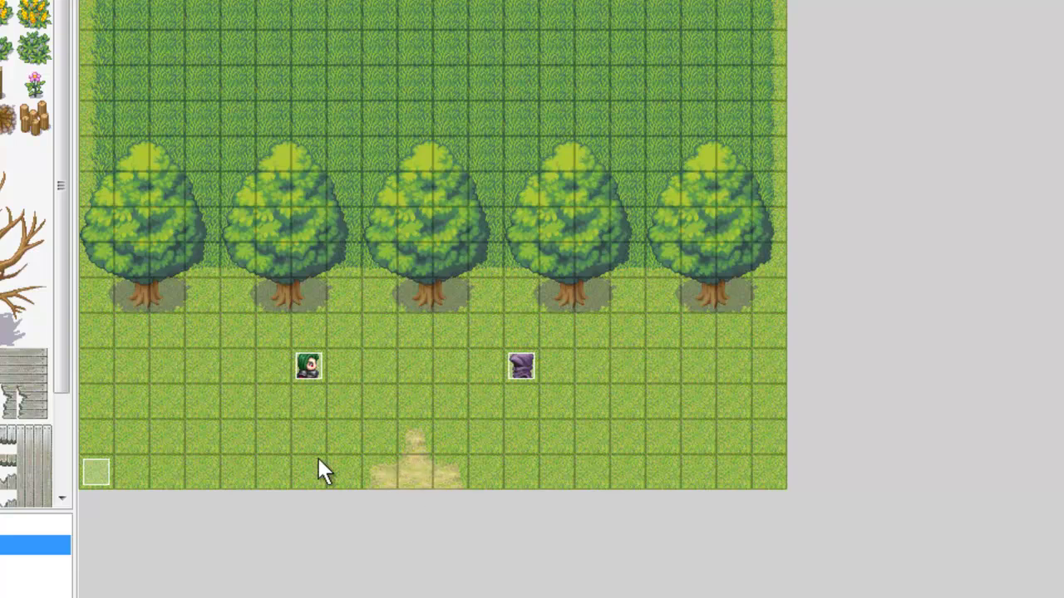
double_click(103, 477)
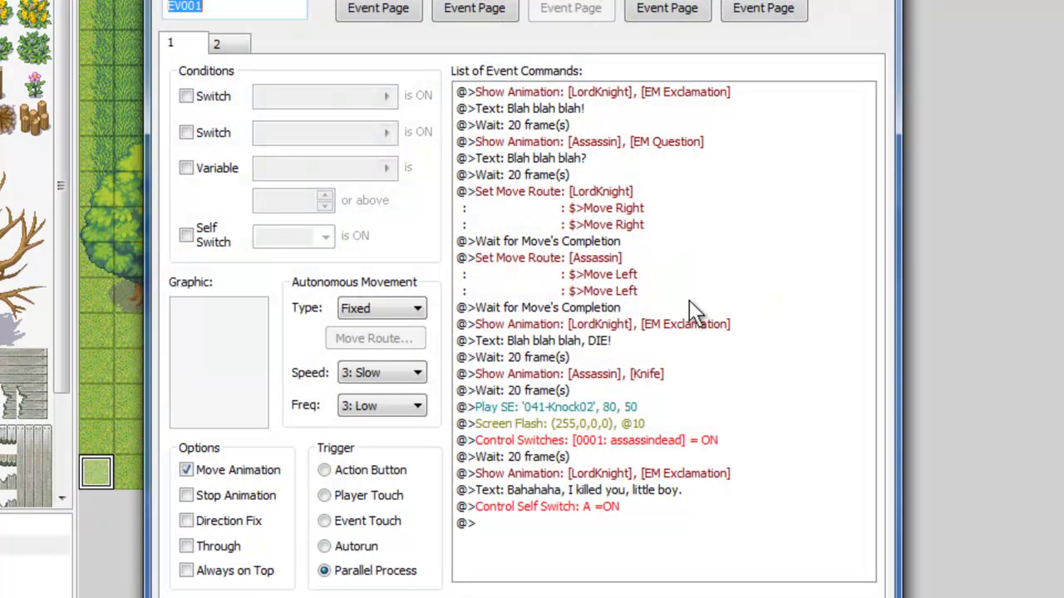
key(Escape)
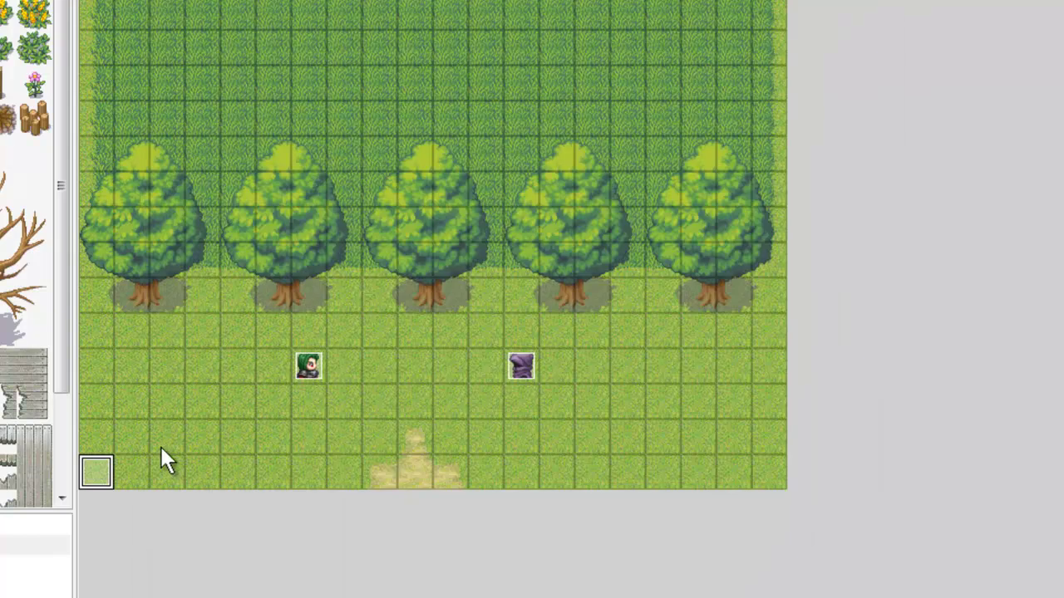
double_click(93, 476)
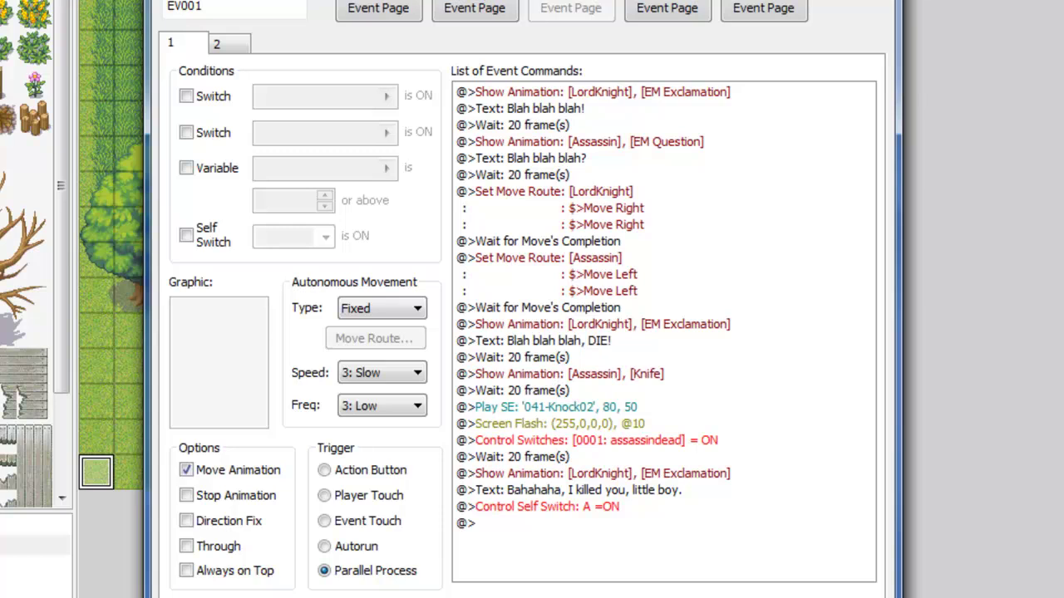
key(Escape)
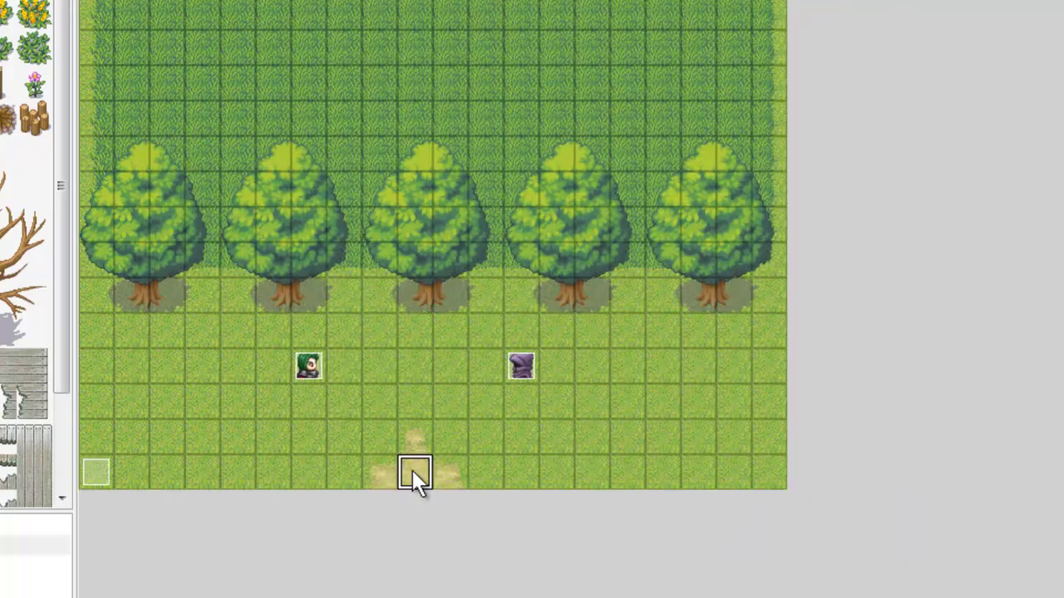
click(92, 477)
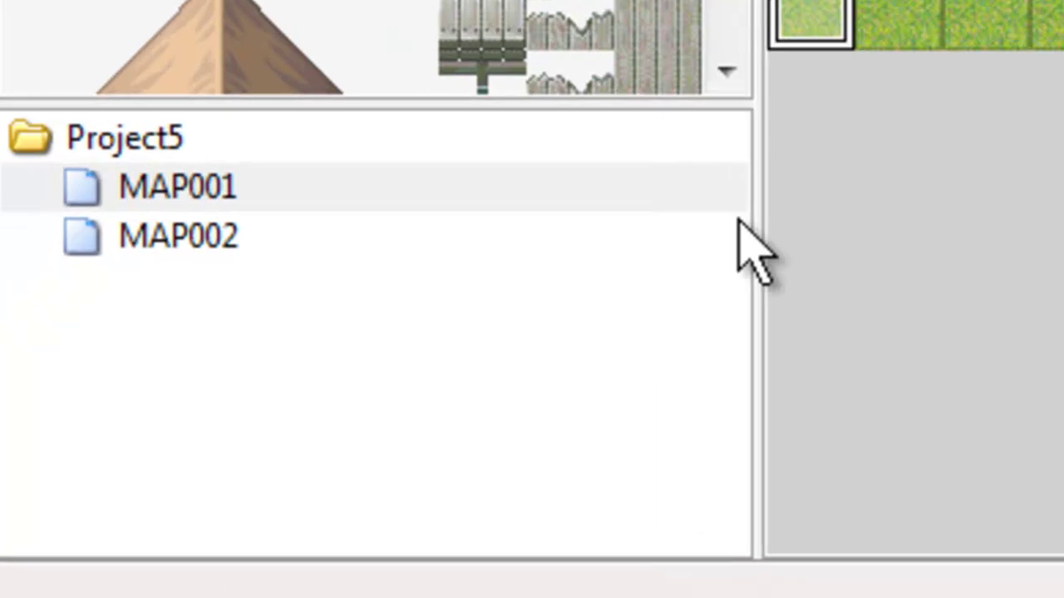
- Copy MAP001 into a new MAP003, comparing the two maps
right_click(378, 185)
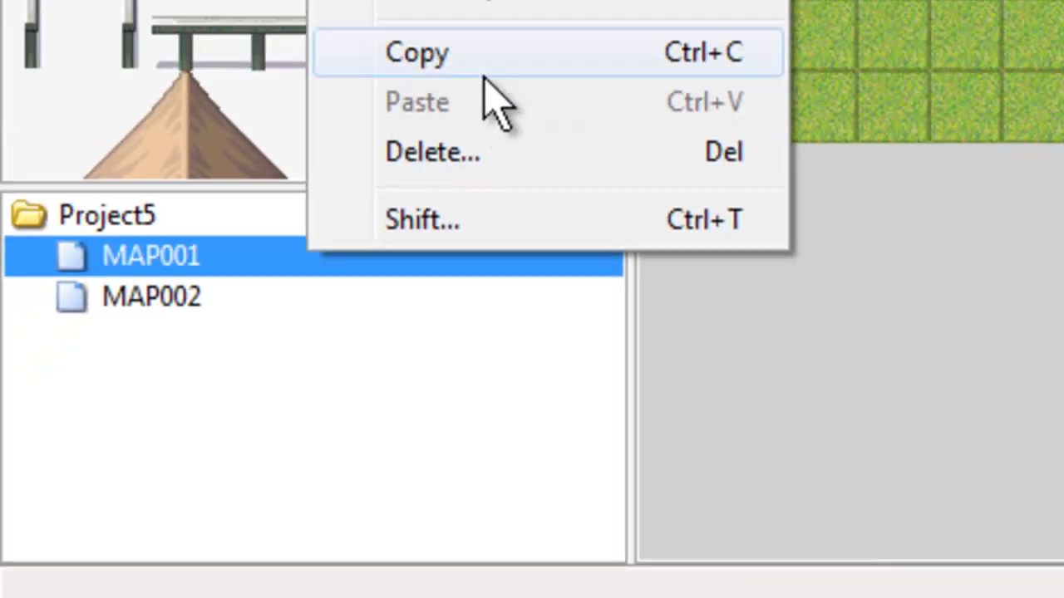
click(361, 162)
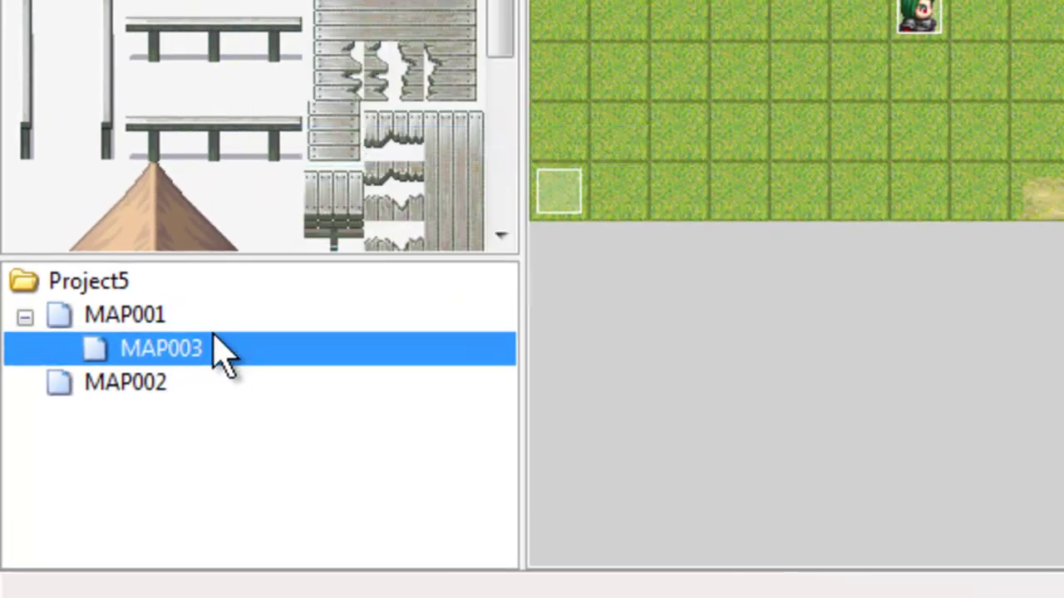
click(201, 324)
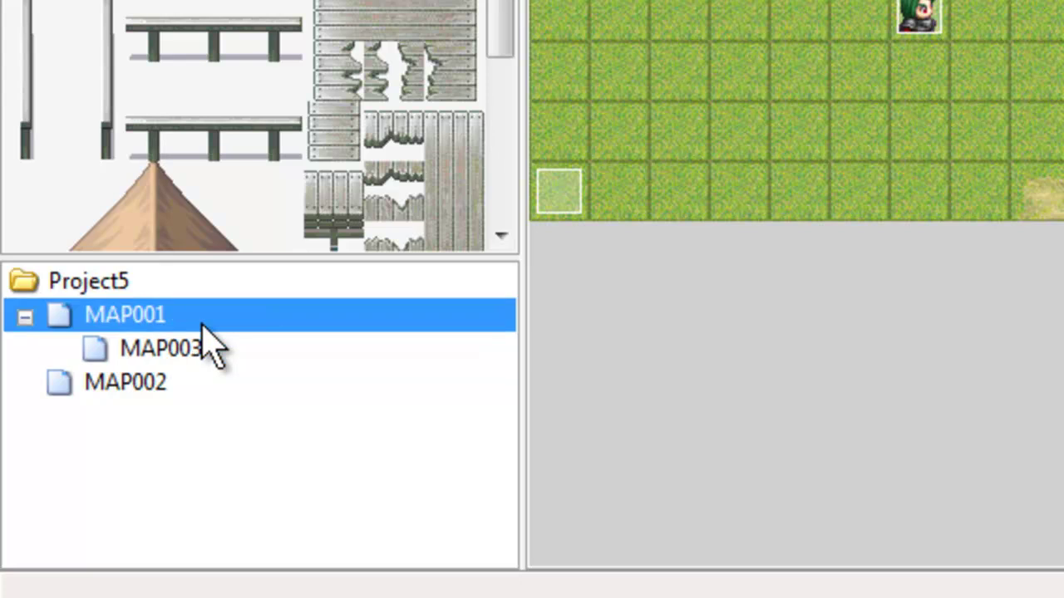
click(201, 337)
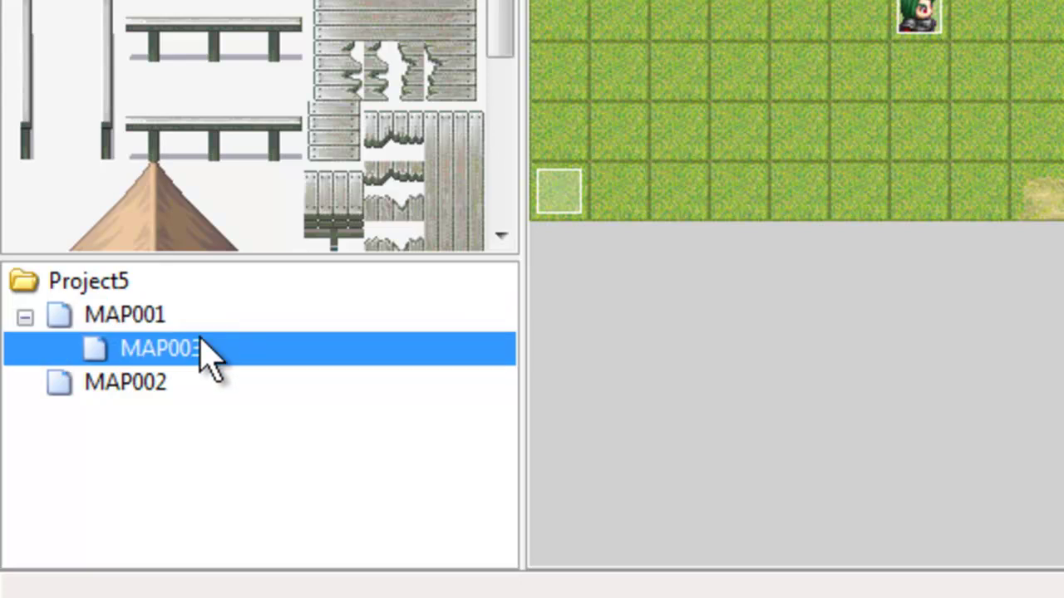
click(550, 193)
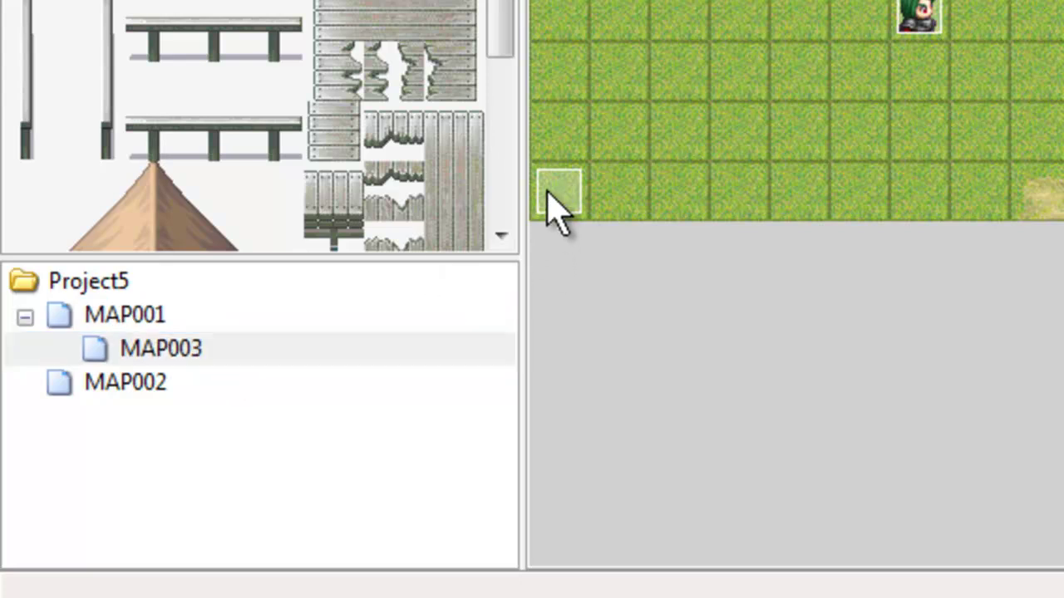
click(210, 317)
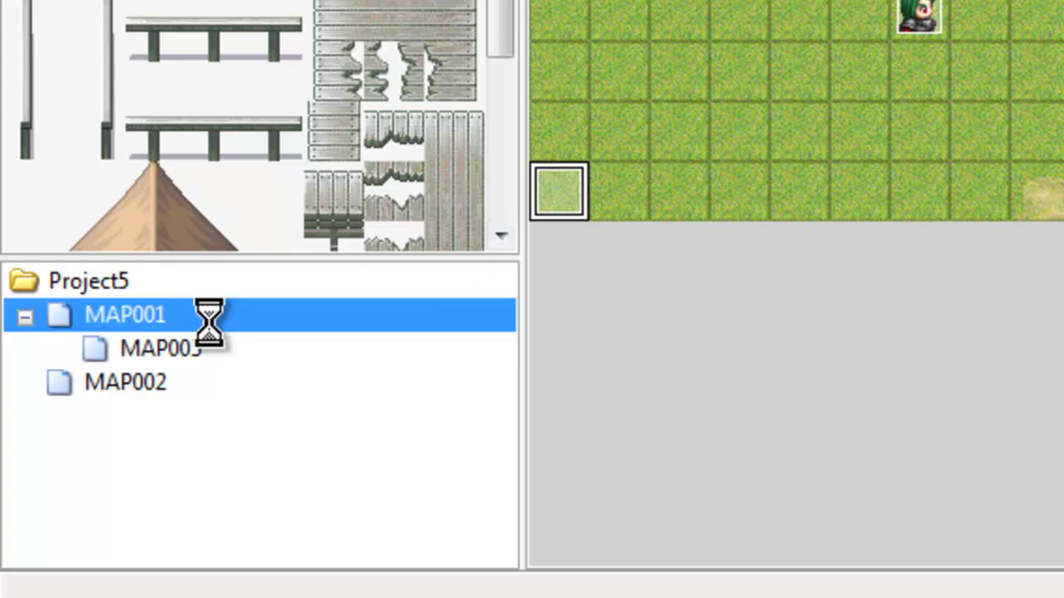
click(288, 349)
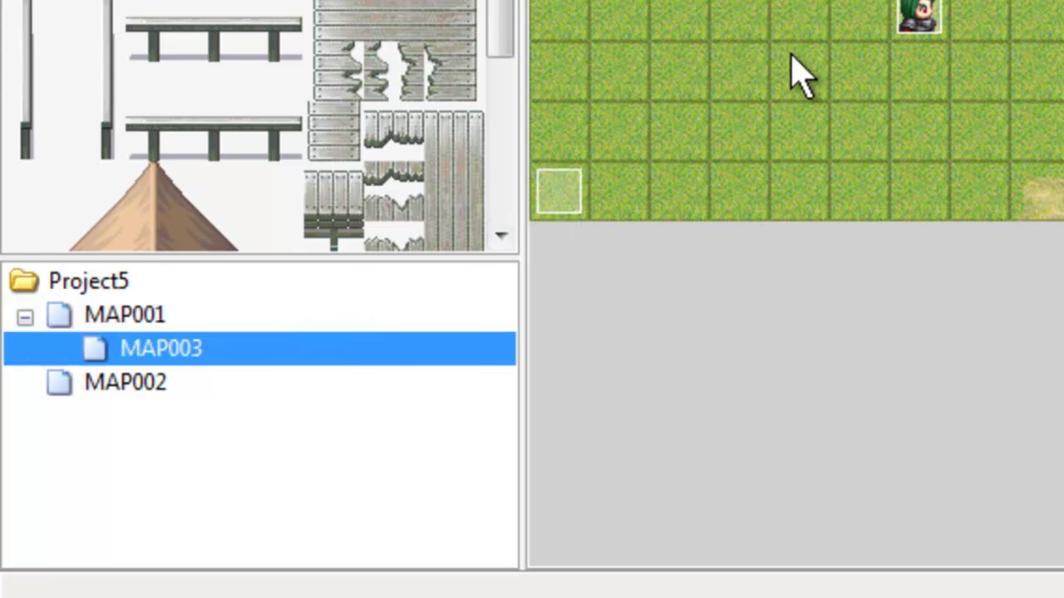
click(208, 314)
click(193, 350)
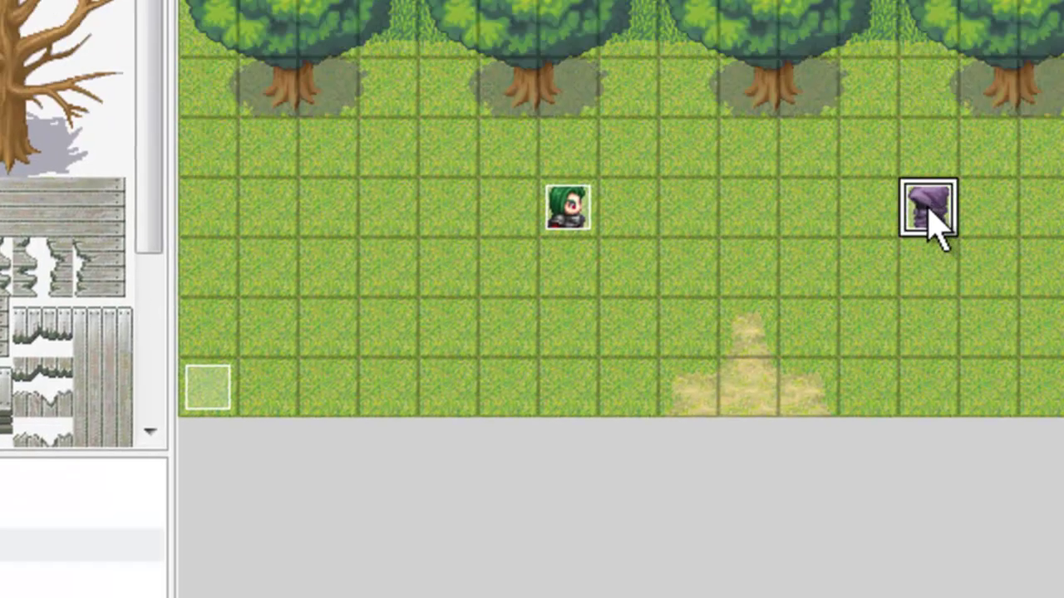
- On MAP003, move the purple NPC two tiles left and the green character two tiles right
drag(1063, 18, 1063, 48)
double_click(677, 290)
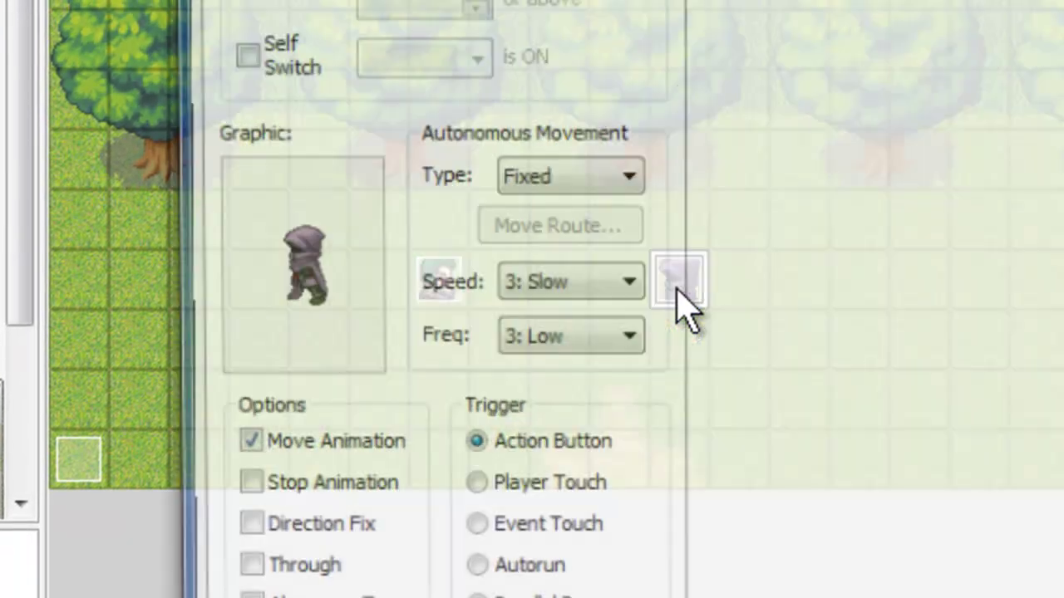
key(Return)
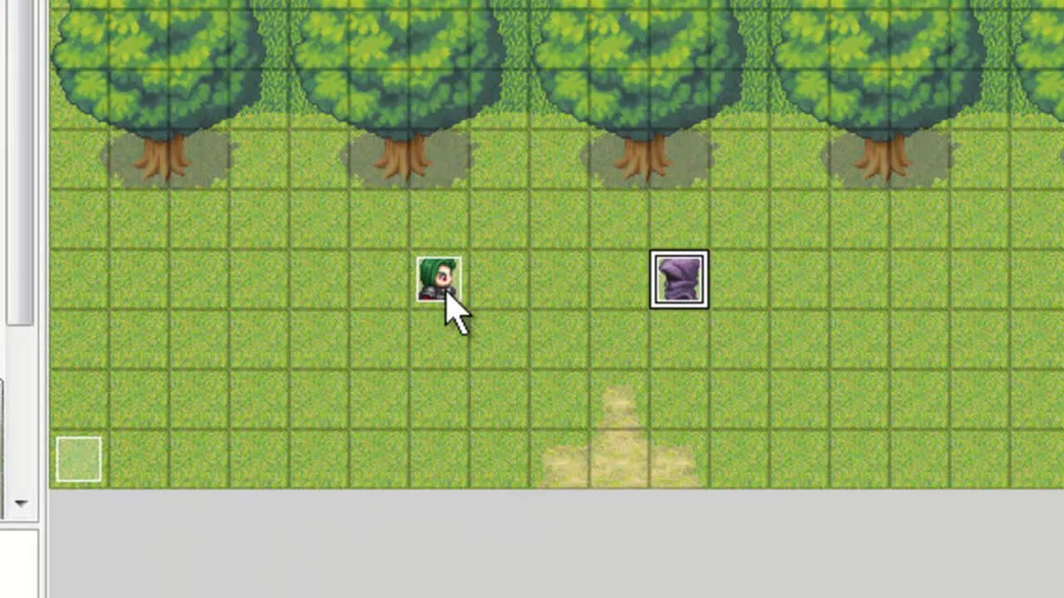
drag(452, 297, 561, 290)
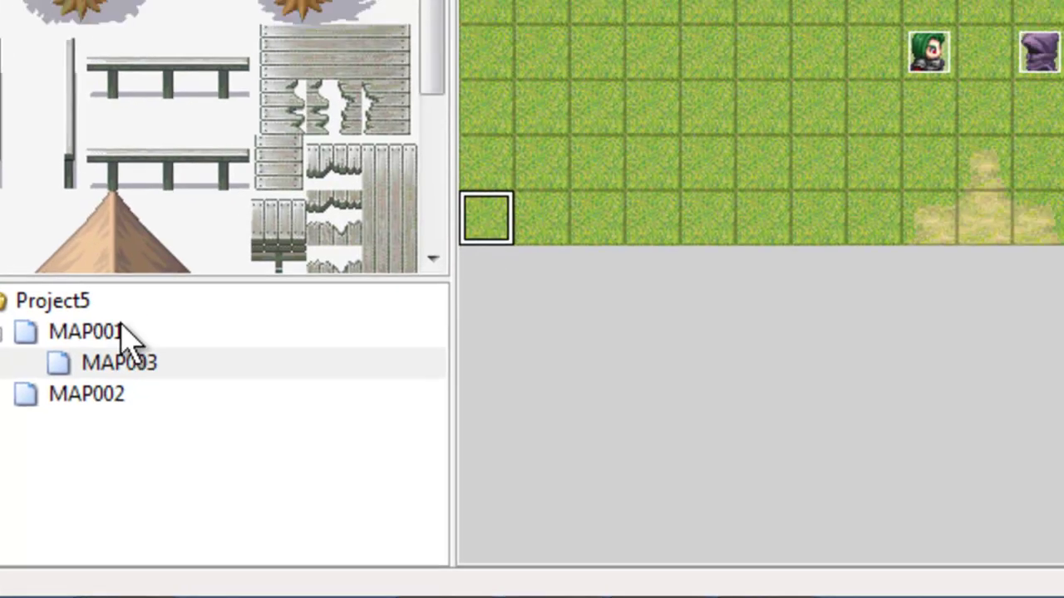
click(162, 317)
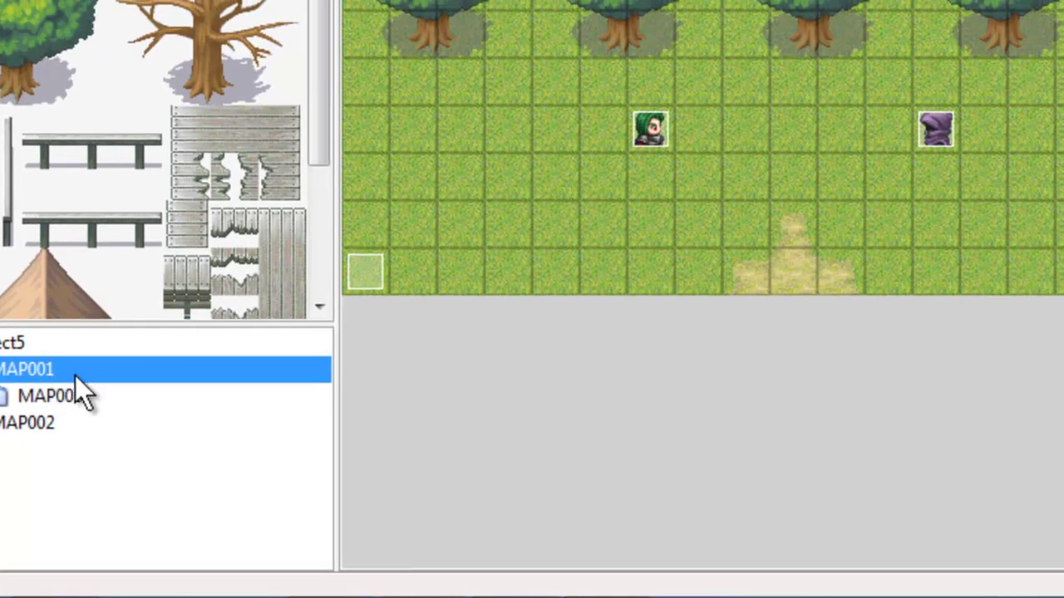
click(363, 281)
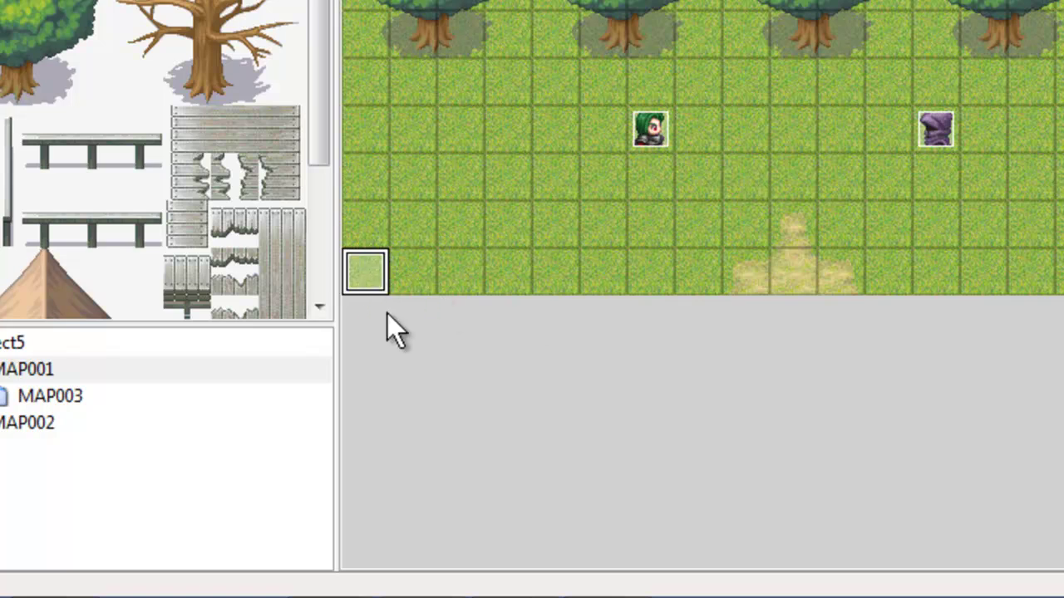
click(50, 395)
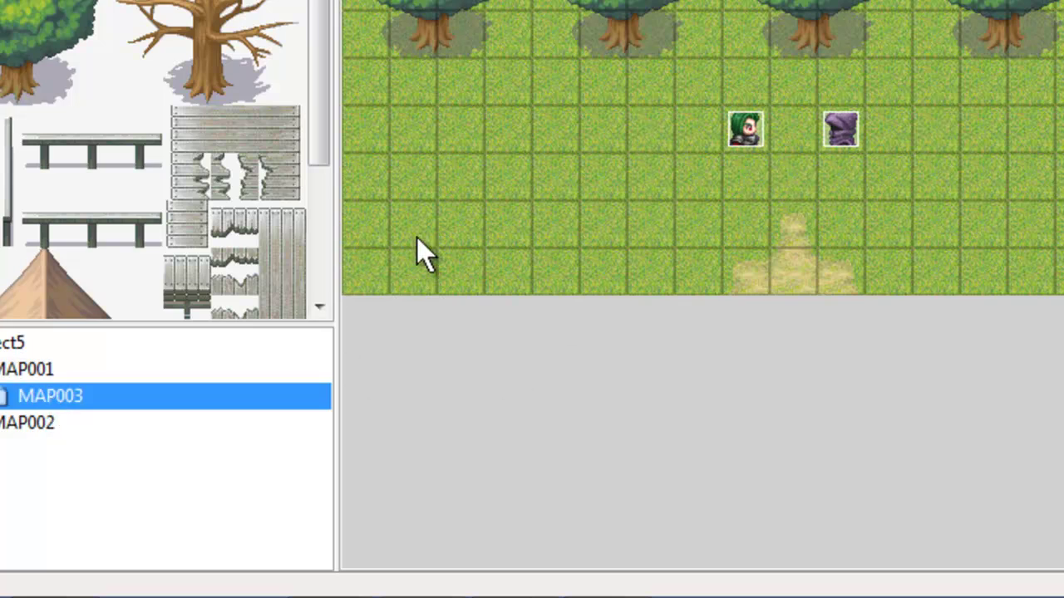
click(366, 299)
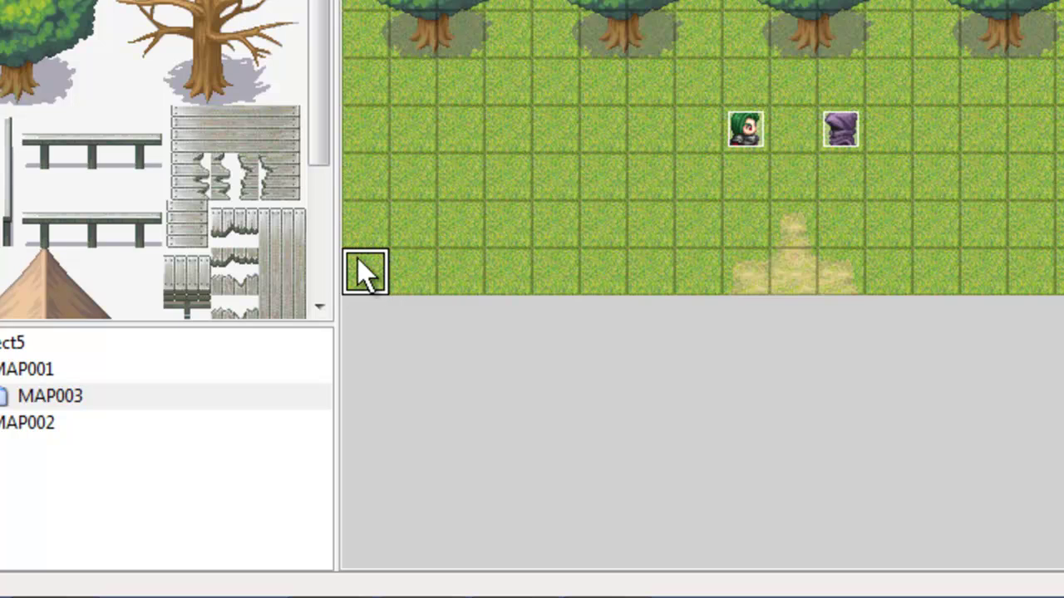